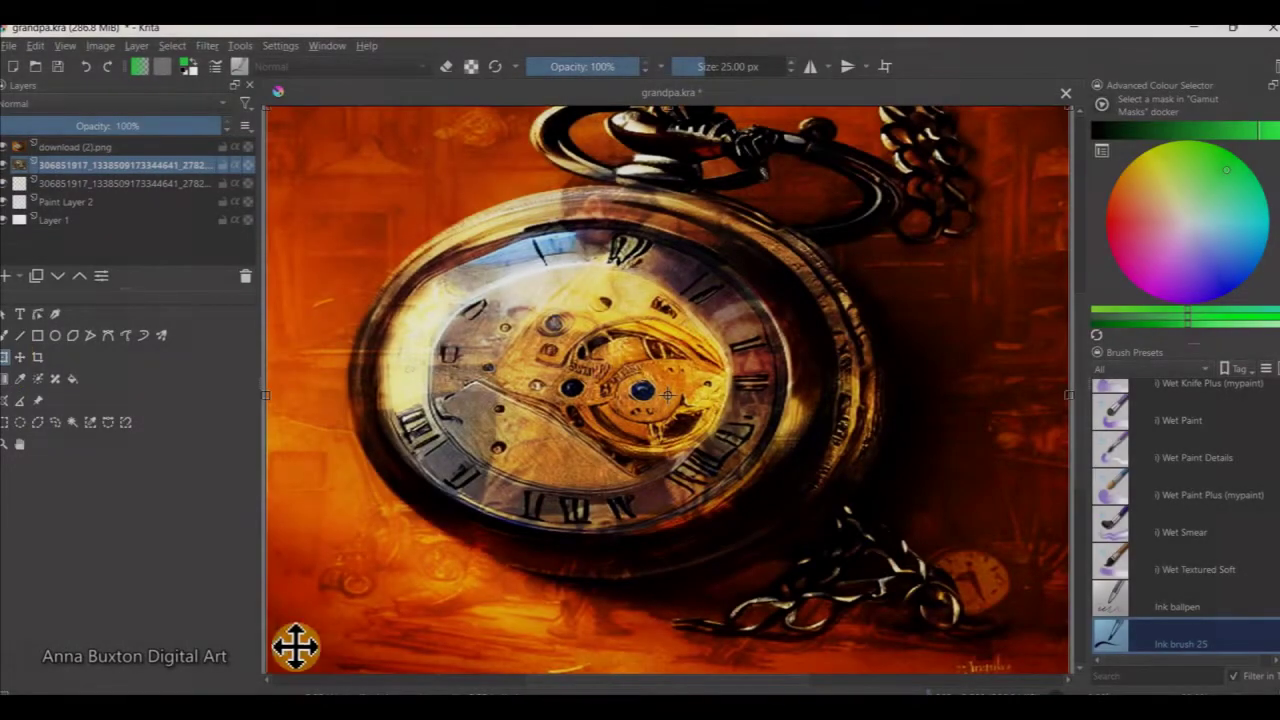
Step: Scale the clockwork layer down from its corners, then stretch it taller to cover the watch face
{"action": "scroll", "coordinate": [294, 646], "scroll_direction": "down", "scroll_amount": 2}
{"action": "mouse_move", "coordinate": [306, 274]}
{"action": "left_mouse_down"}
{"action": "mouse_move", "coordinate": [340, 289]}
{"action": "mouse_move", "coordinate": [385, 340]}
{"action": "left_mouse_up"}
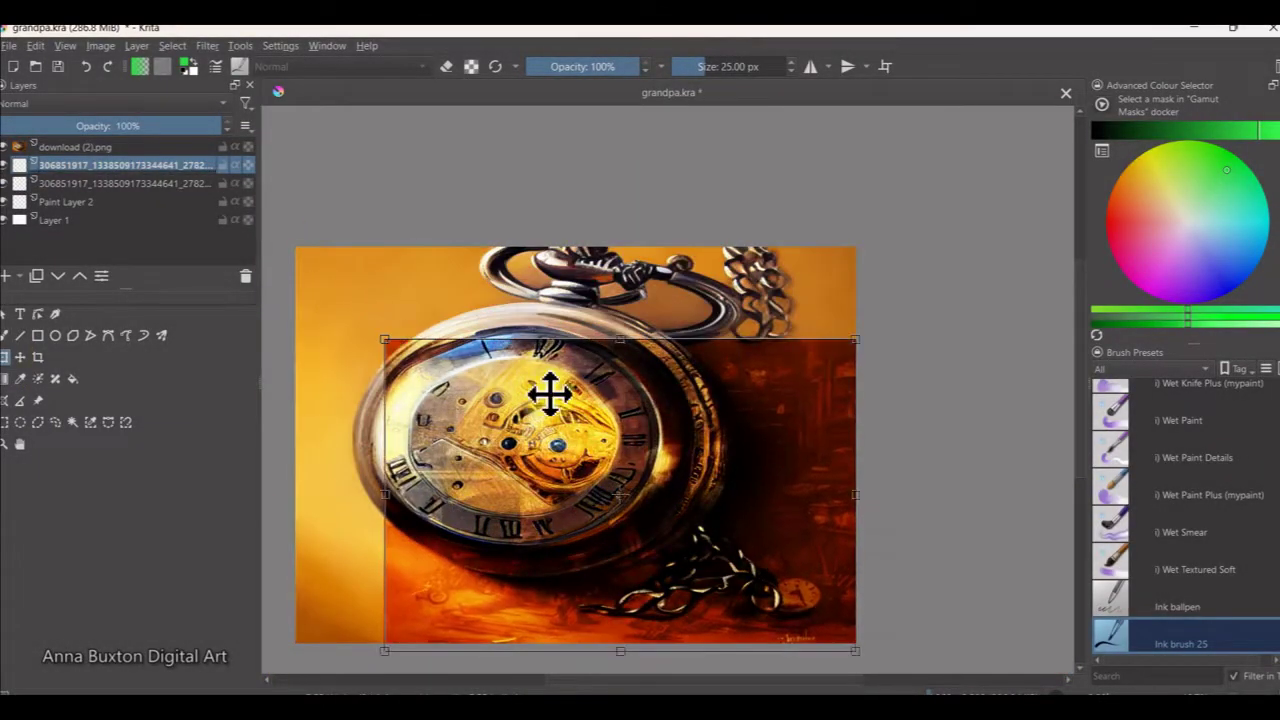
{"action": "left_click_drag", "start_coordinate": [851, 645], "coordinate": [664, 530]}
{"action": "scroll", "coordinate": [594, 671], "scroll_direction": "up", "scroll_amount": 2}
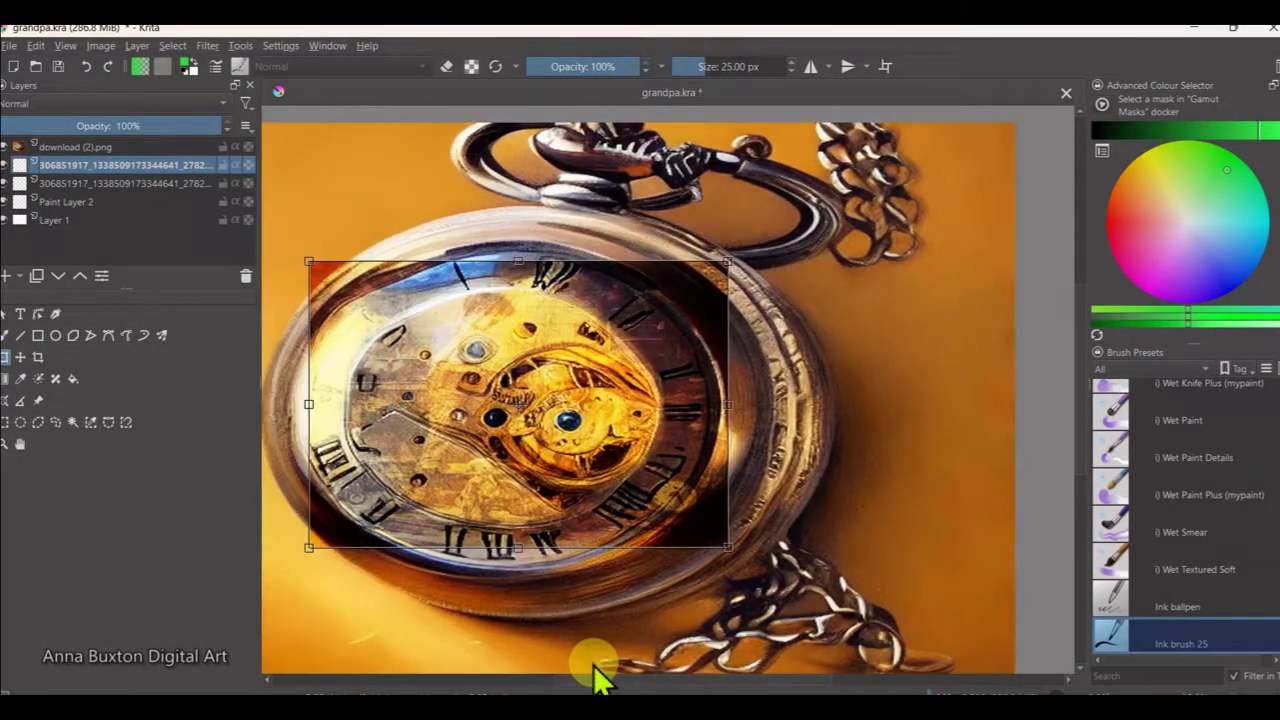
{"action": "scroll", "coordinate": [943, 408], "scroll_direction": "up", "scroll_amount": 1}
{"action": "scroll", "coordinate": [651, 457], "scroll_direction": "up", "scroll_amount": 1}
{"action": "scroll", "coordinate": [598, 683], "scroll_direction": "up", "scroll_amount": 1}
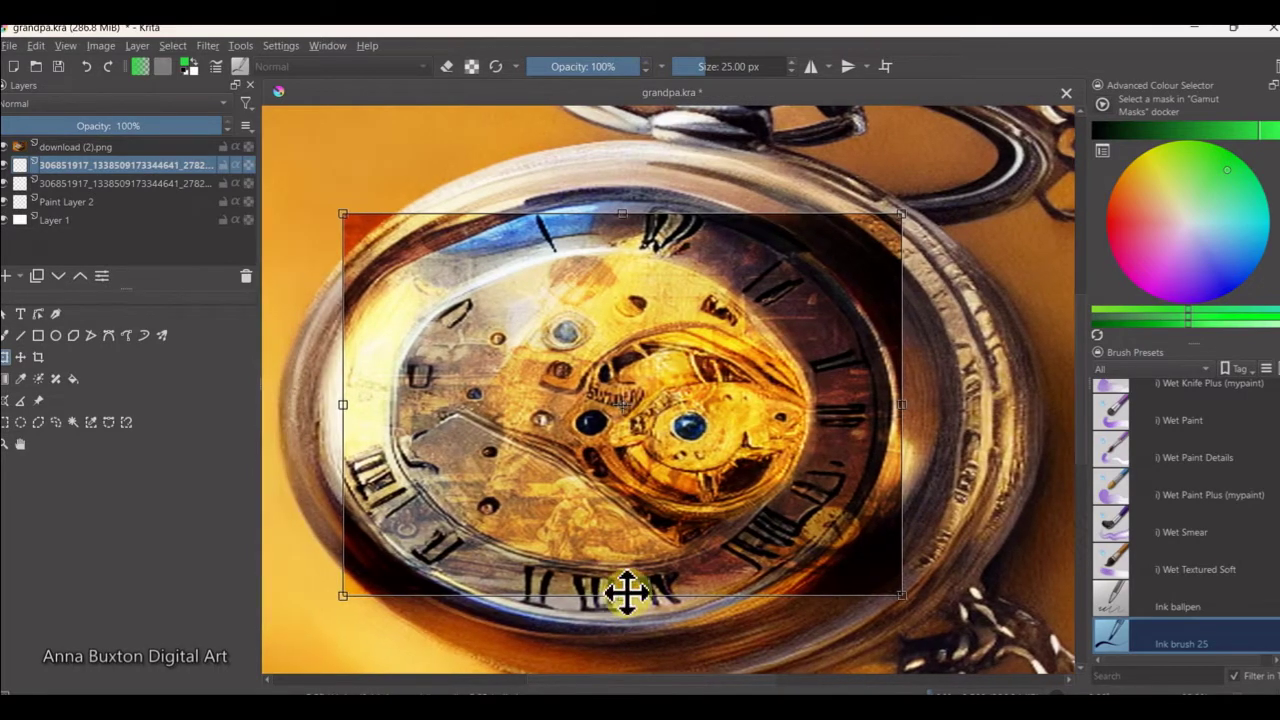
{"action": "left_click_drag", "start_coordinate": [622, 595], "coordinate": [622, 620]}
{"action": "left_click_drag", "start_coordinate": [623, 214], "coordinate": [623, 188]}
Step: Commit the transform and erase the overlay's hard top and left edges with an enlarged Eraser Circle
{"action": "left_click", "coordinate": [6, 335]}
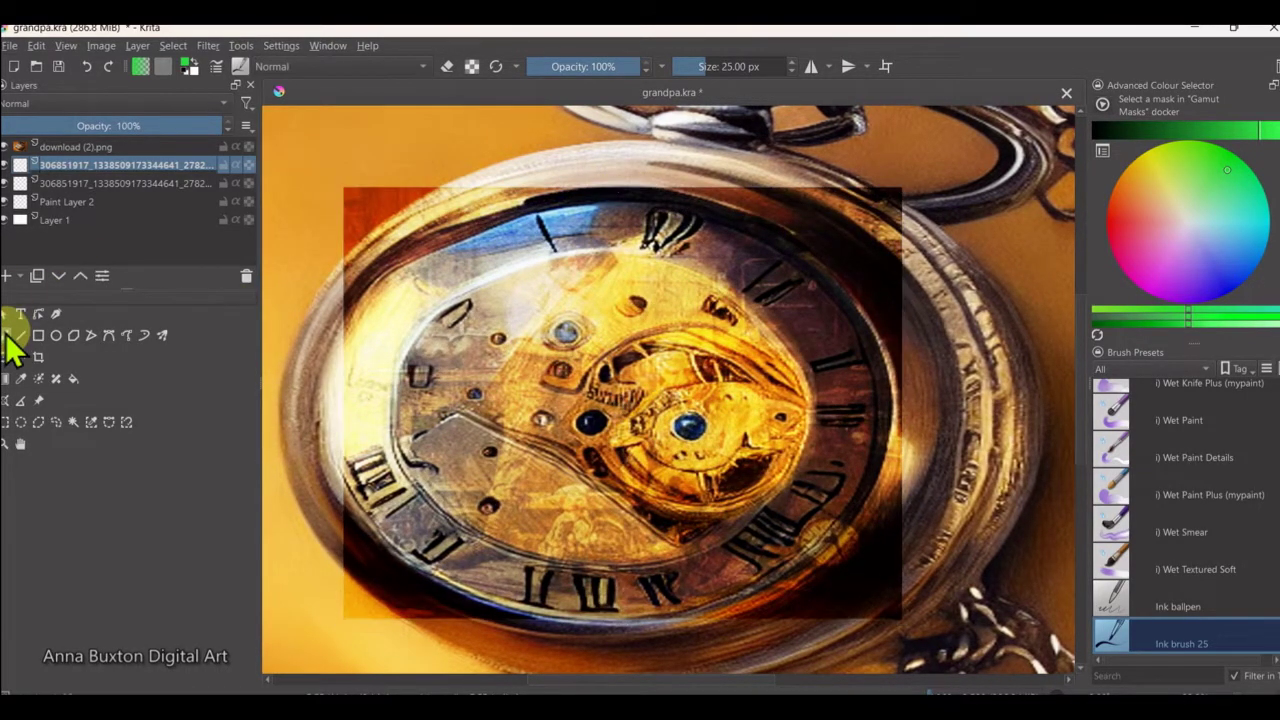
{"action": "scroll", "coordinate": [1250, 410], "scroll_direction": "up", "scroll_amount": 5}
{"action": "scroll", "coordinate": [1229, 457], "scroll_direction": "up", "scroll_amount": 5}
{"action": "left_click", "coordinate": [1115, 401]}
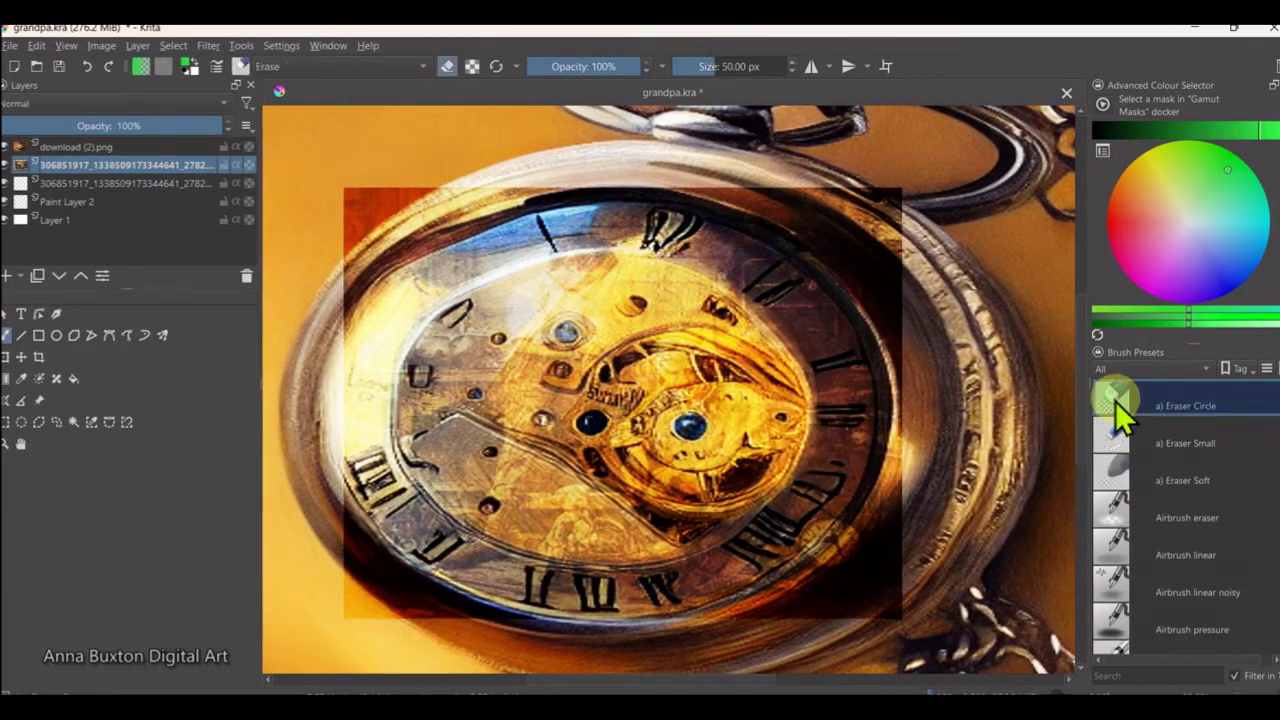
{"action": "left_click_drag", "start_coordinate": [720, 66], "coordinate": [733, 66]}
{"action": "mouse_move", "coordinate": [383, 200]}
{"action": "left_mouse_down"}
{"action": "mouse_move", "coordinate": [342, 277]}
{"action": "mouse_move", "coordinate": [671, 187]}
{"action": "mouse_move", "coordinate": [818, 238]}
{"action": "mouse_move", "coordinate": [800, 194]}
{"action": "mouse_move", "coordinate": [749, 177]}
{"action": "mouse_move", "coordinate": [909, 337]}
{"action": "mouse_move", "coordinate": [866, 396]}
{"action": "mouse_move", "coordinate": [920, 434]}
{"action": "mouse_move", "coordinate": [840, 609]}
{"action": "mouse_move", "coordinate": [869, 566]}
{"action": "mouse_move", "coordinate": [838, 585]}
{"action": "mouse_move", "coordinate": [786, 586]}
{"action": "mouse_move", "coordinate": [343, 500]}
{"action": "mouse_move", "coordinate": [457, 614]}
{"action": "mouse_move", "coordinate": [392, 620]}
{"action": "left_mouse_up"}
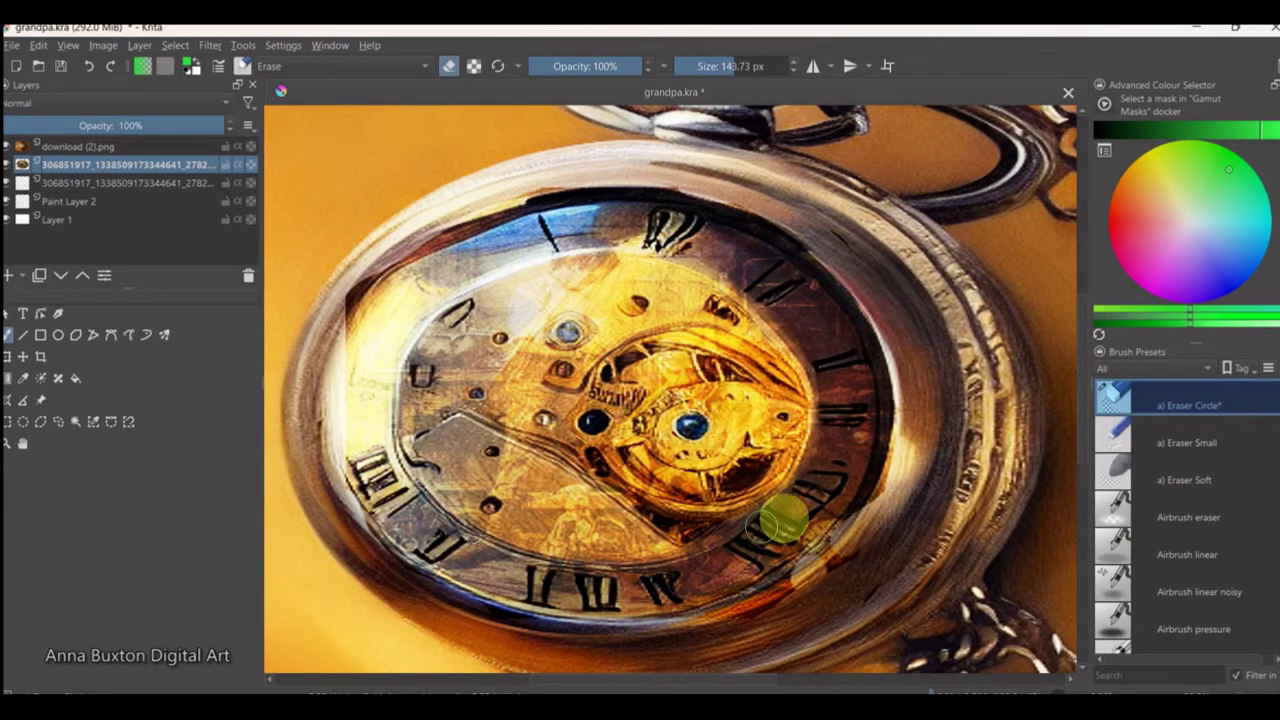
{"action": "scroll", "coordinate": [810, 518], "scroll_direction": "up", "scroll_amount": 2}
{"action": "left_click", "coordinate": [92, 150]}
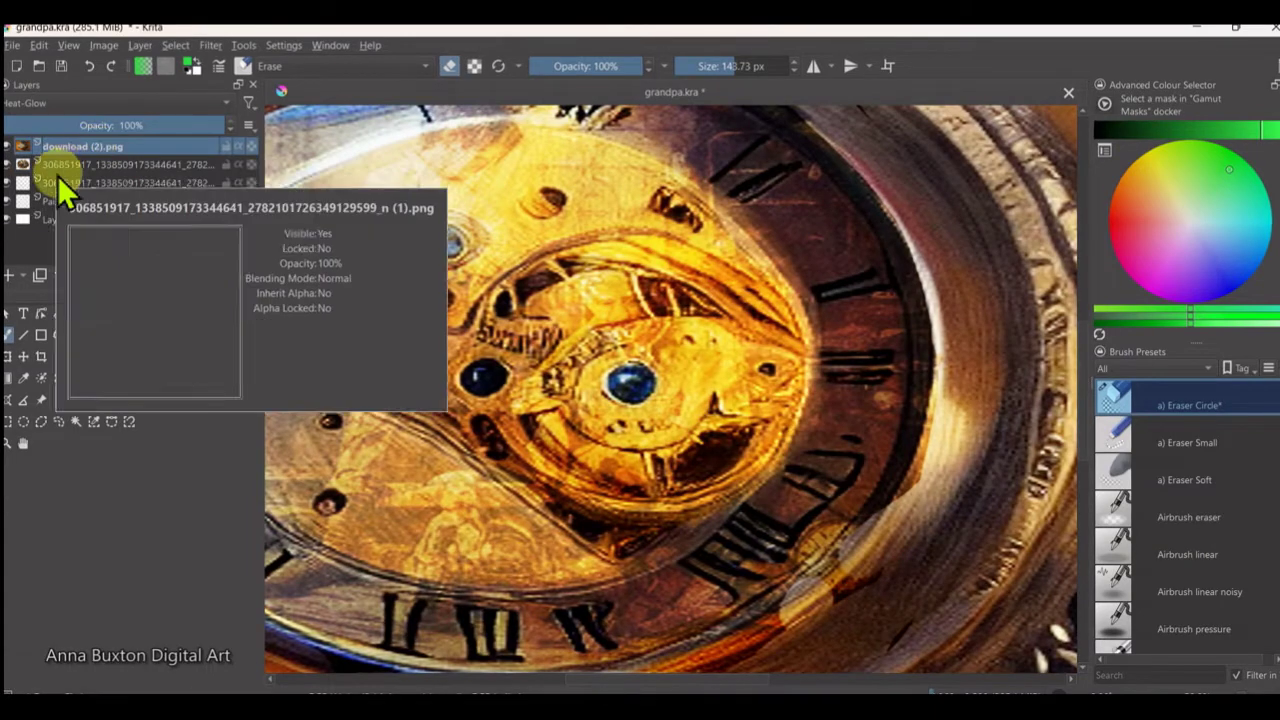
Step: Duplicate the clockwork layer and set the copy's blend mode to Overlay
{"action": "left_click", "coordinate": [56, 164]}
{"action": "right_click", "coordinate": [56, 164]}
{"action": "left_click", "coordinate": [133, 303]}
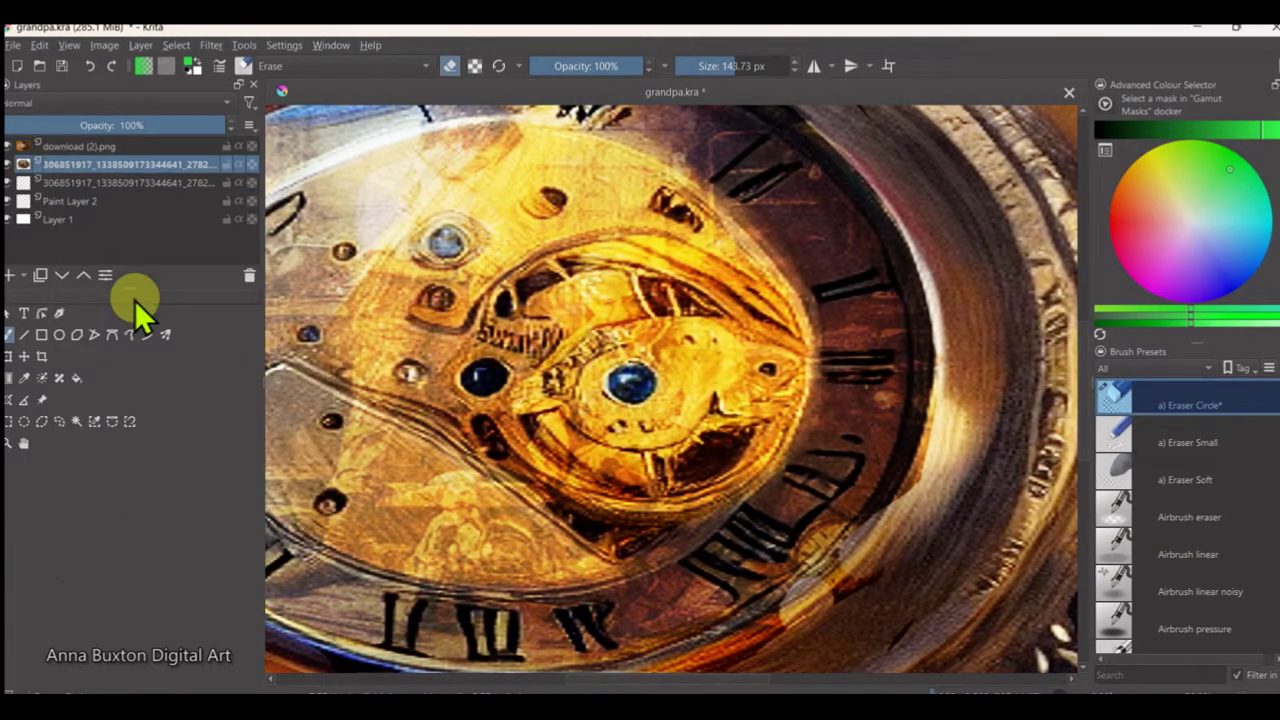
{"action": "left_click", "coordinate": [171, 102]}
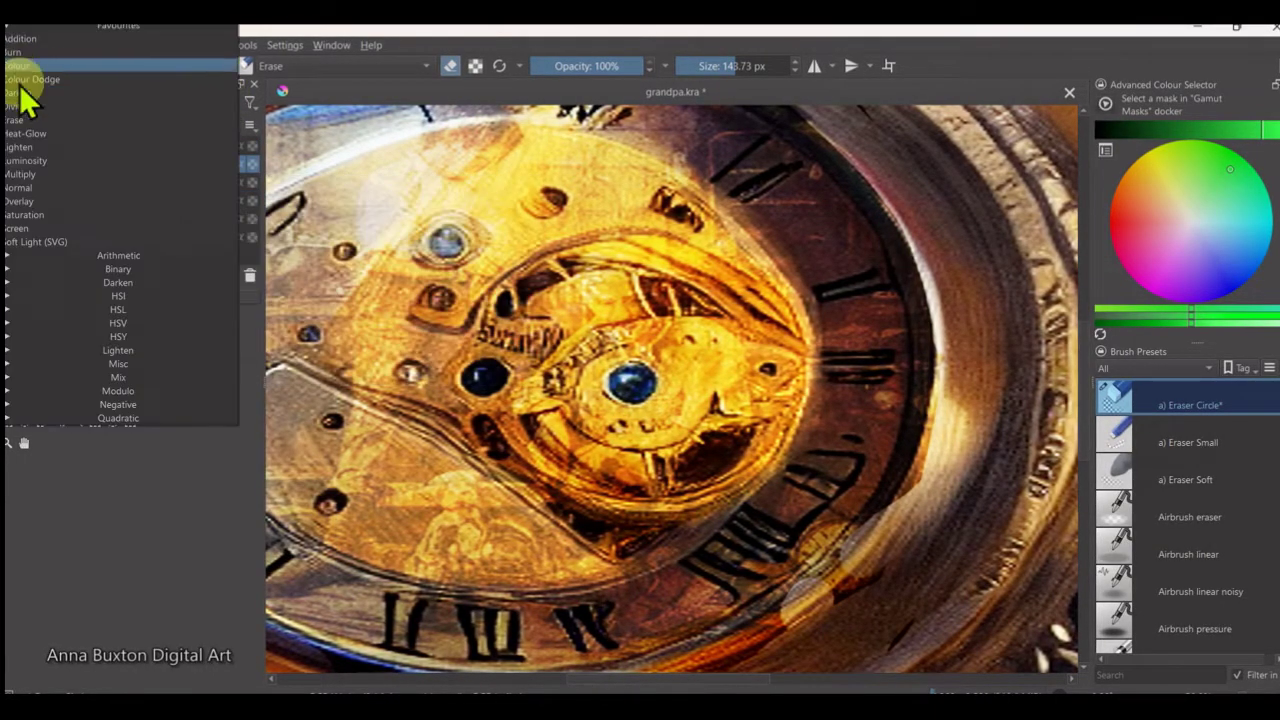
{"action": "left_click", "coordinate": [29, 205]}
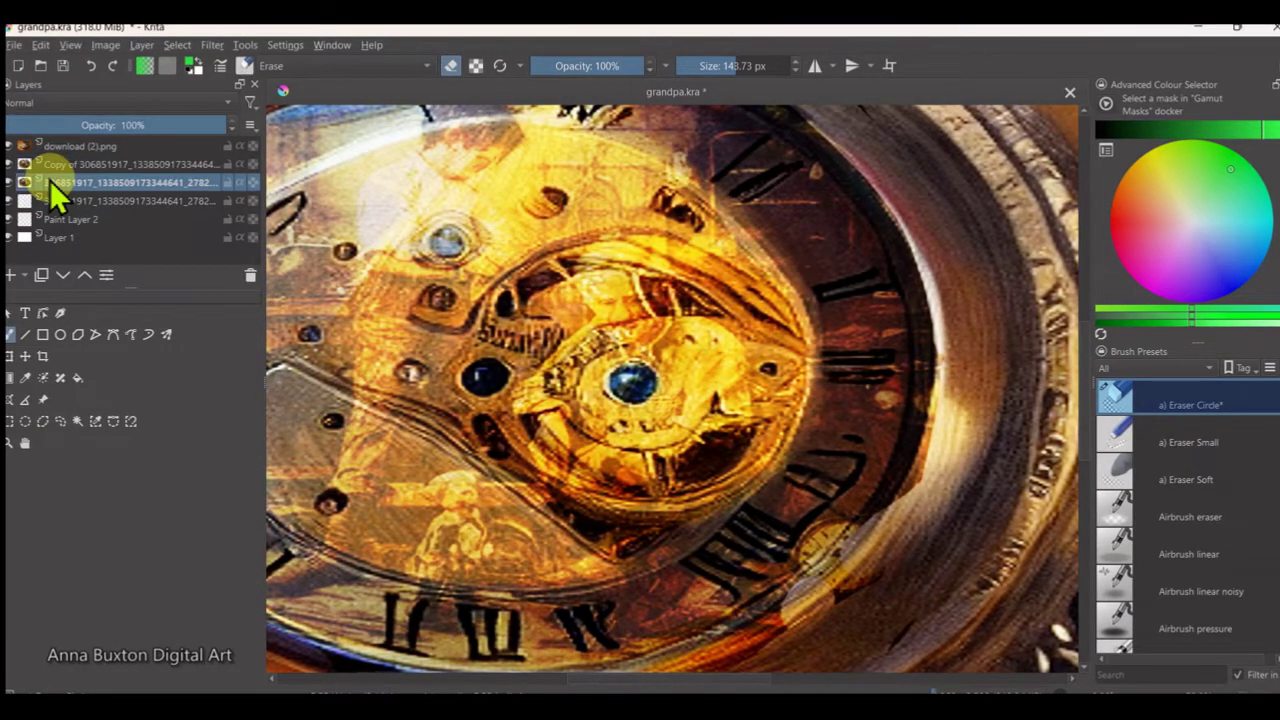
Step: Give download (2).png the Addition blend mode and move it below the Overlay copy
{"action": "left_click", "coordinate": [80, 146]}
{"action": "left_click", "coordinate": [115, 102]}
{"action": "left_click", "coordinate": [49, 55]}
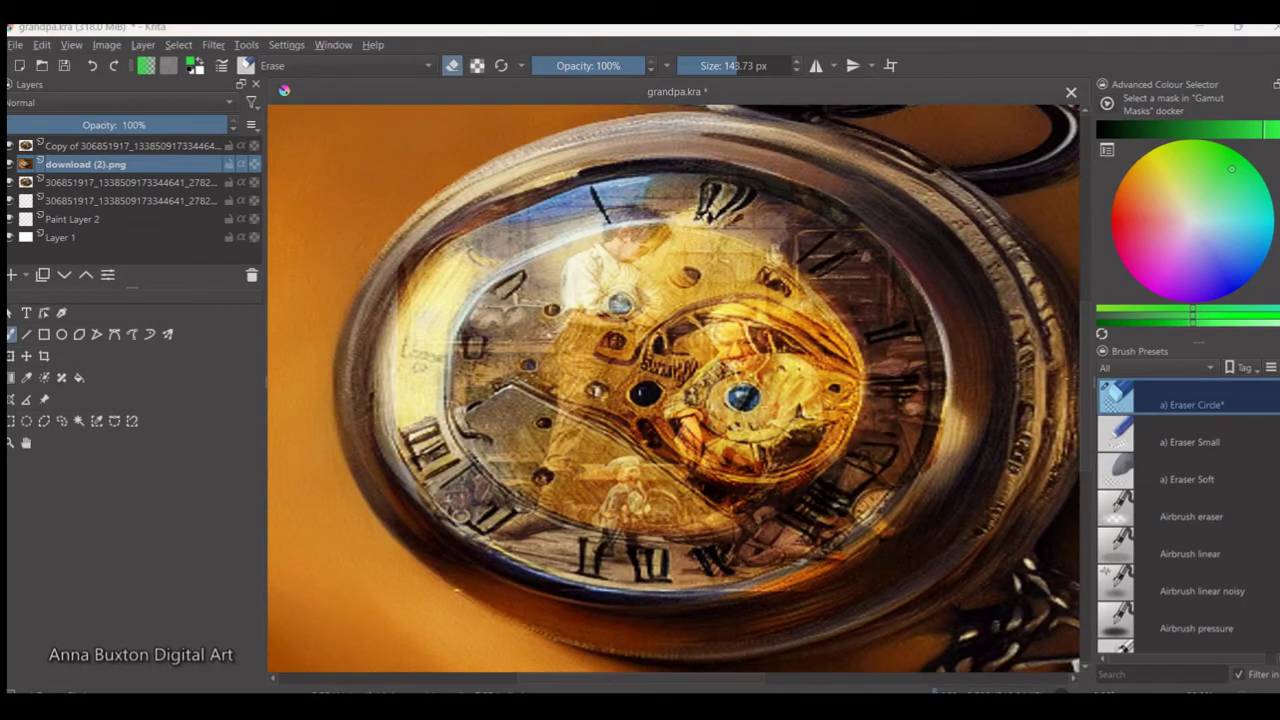
{"action": "left_click", "coordinate": [86, 274]}
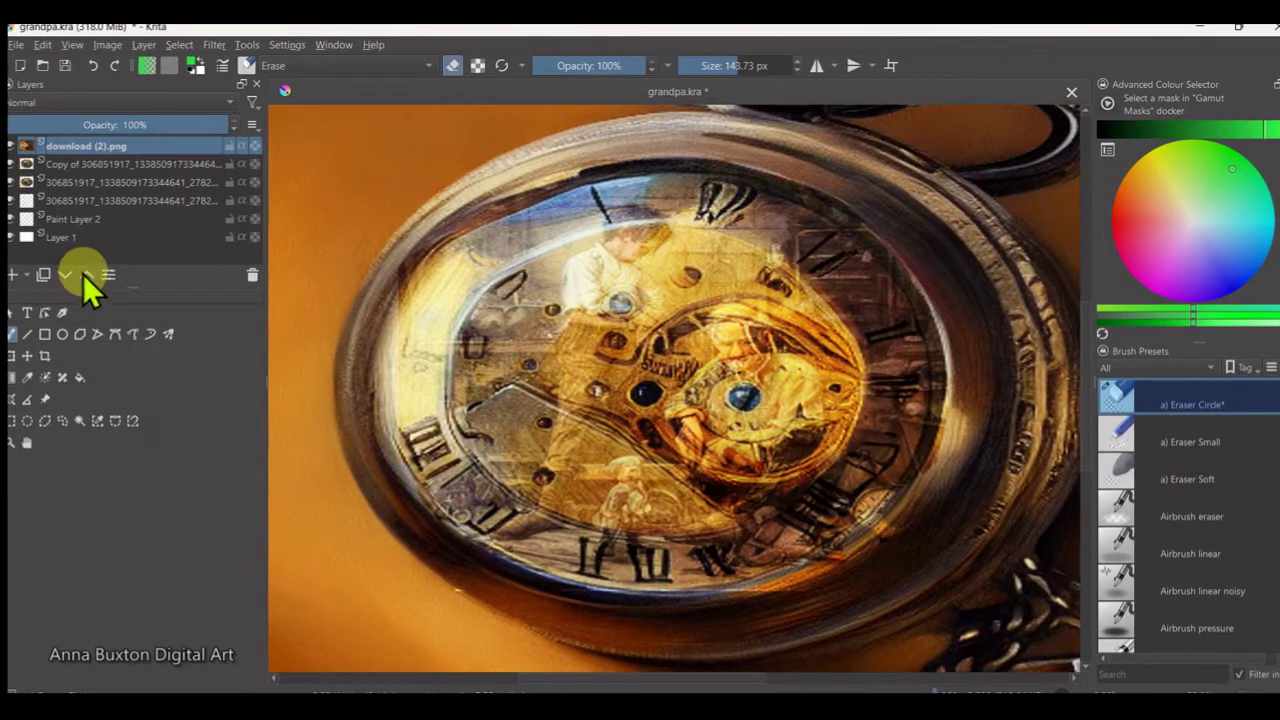
{"action": "left_click", "coordinate": [65, 274]}
{"action": "scroll", "coordinate": [933, 473], "scroll_direction": "down", "scroll_amount": 2}
{"action": "scroll", "coordinate": [933, 473], "scroll_direction": "up", "scroll_amount": 2}
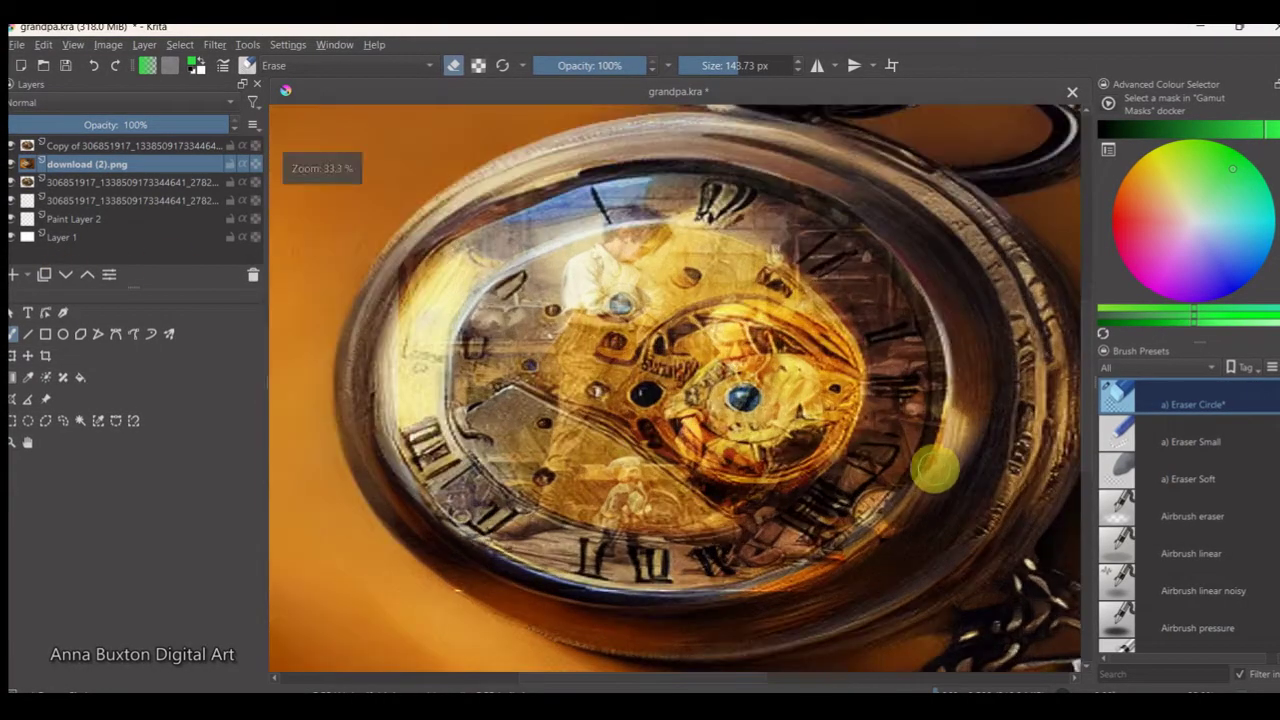
{"action": "scroll", "coordinate": [1154, 459], "scroll_direction": "down", "scroll_amount": 3}
Step: Select the Airbrush linear noisy preset with a neutral colour and a much smaller size
{"action": "left_click", "coordinate": [1120, 432]}
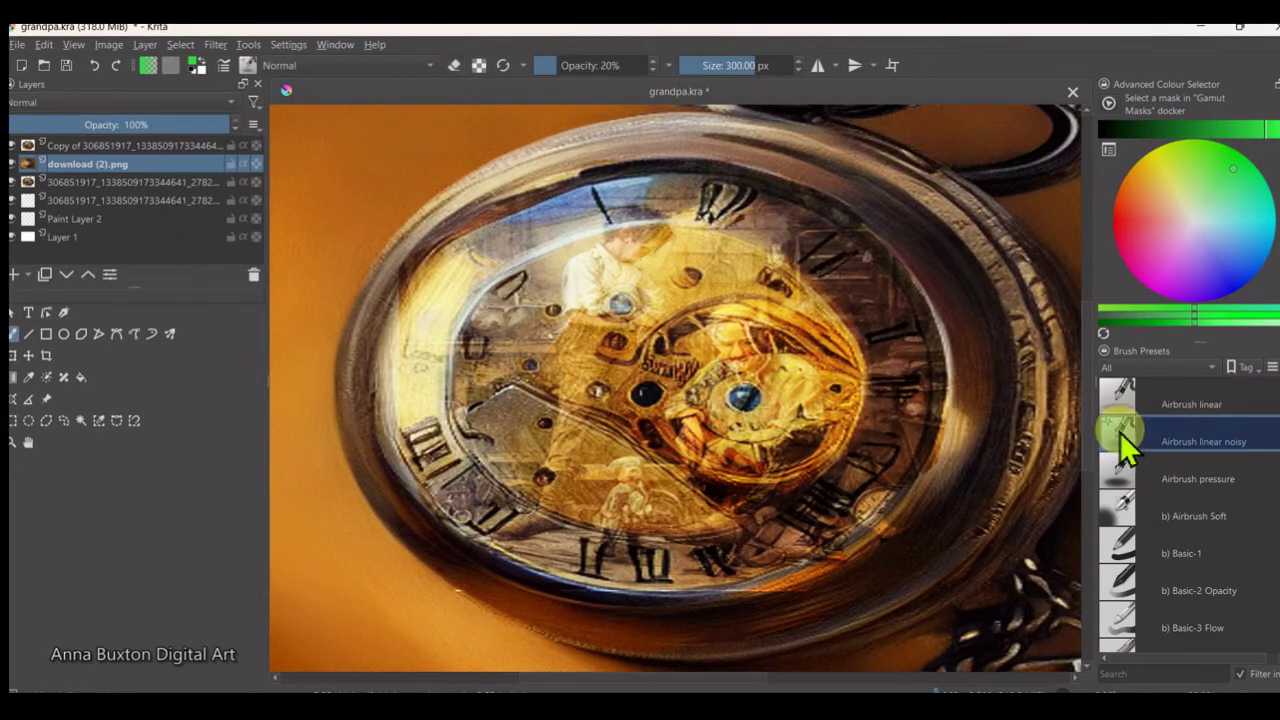
{"action": "left_click", "coordinate": [1190, 219]}
{"action": "scroll", "coordinate": [895, 374], "scroll_direction": "up", "scroll_amount": 2}
{"action": "left_click_drag", "start_coordinate": [766, 55], "coordinate": [719, 60]}
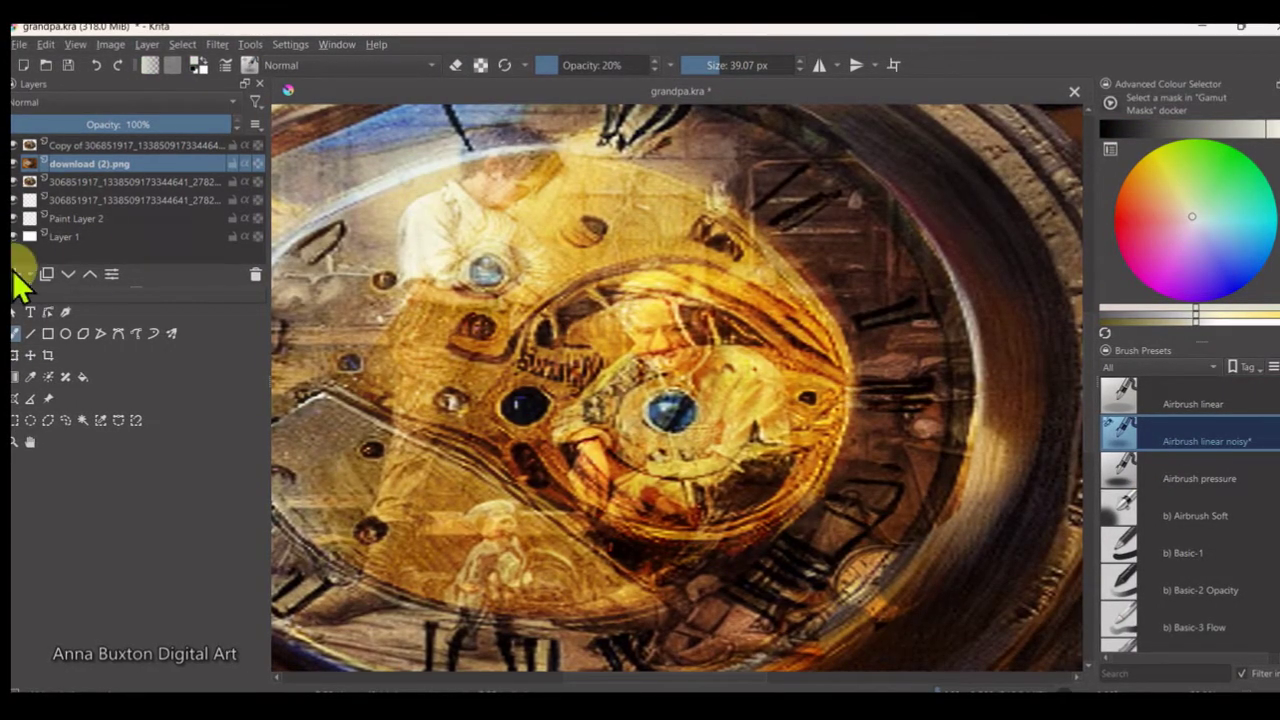
{"action": "left_click", "coordinate": [90, 145]}
Step: Add a new paint layer and airbrush darker shading across the face at about 79 px
{"action": "left_click", "coordinate": [147, 44]}
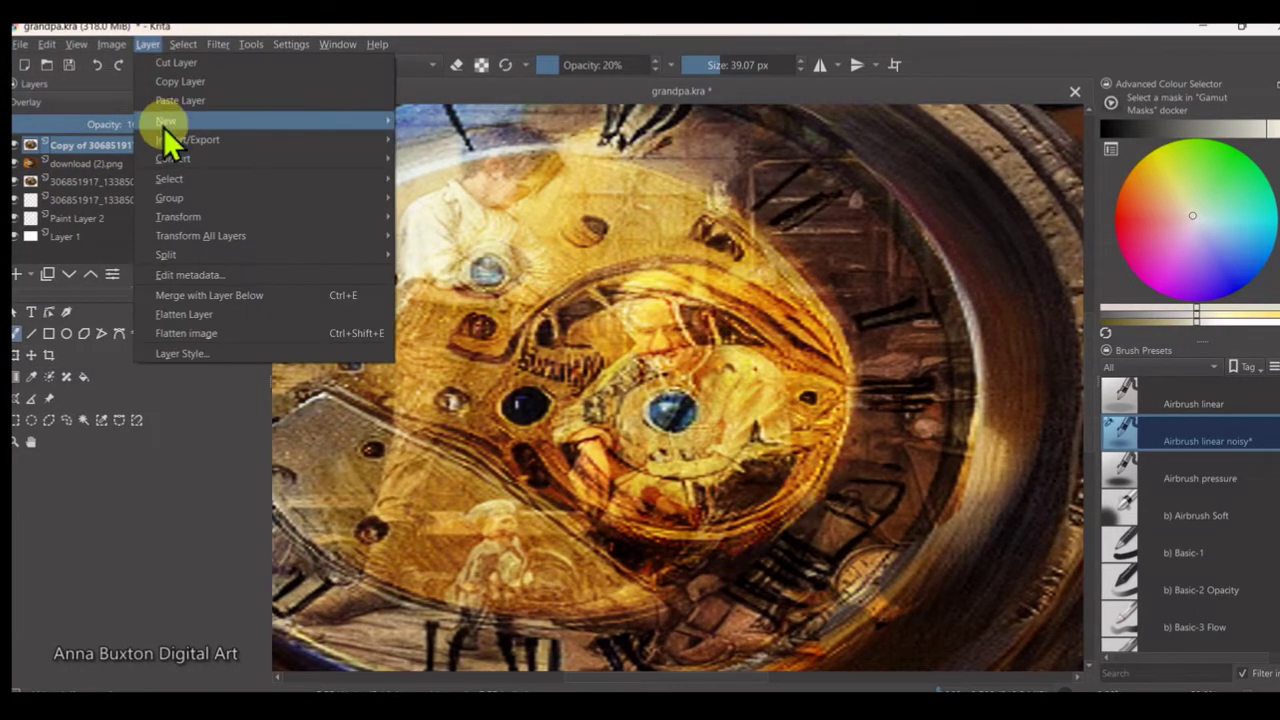
{"action": "mouse_move", "coordinate": [175, 120]}
{"action": "left_click", "coordinate": [450, 120]}
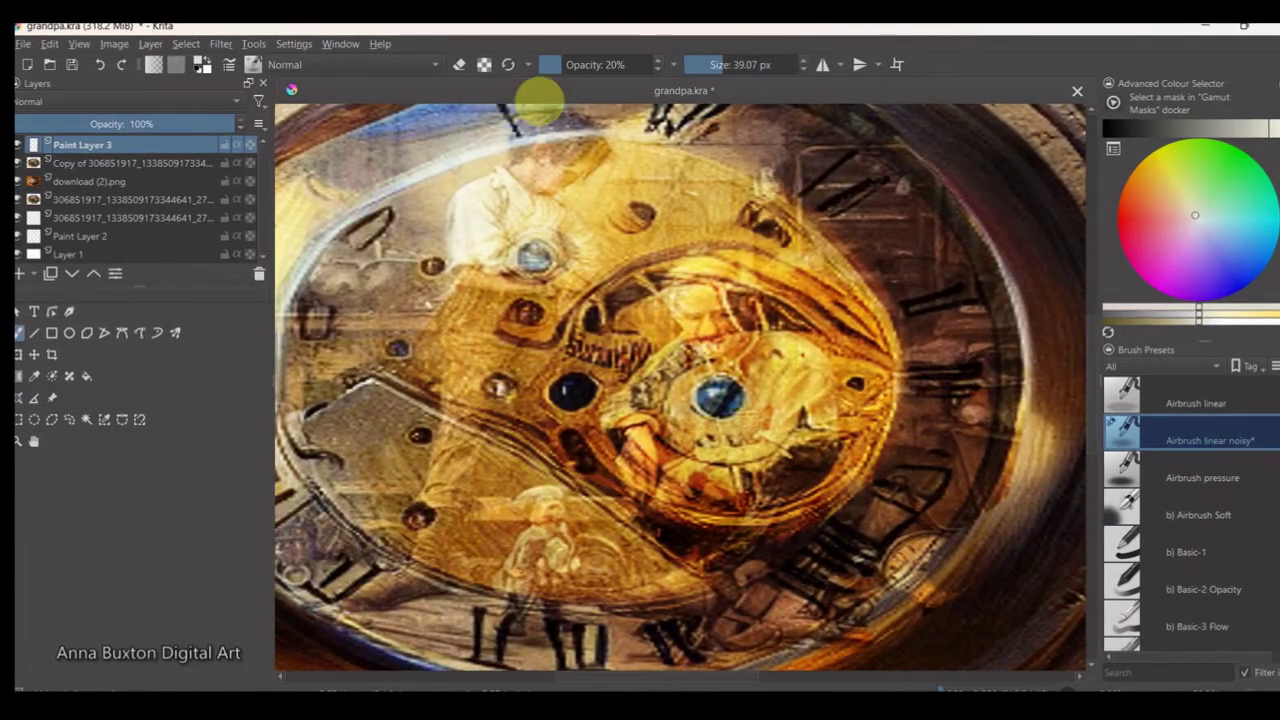
{"action": "left_click", "coordinate": [1187, 128]}
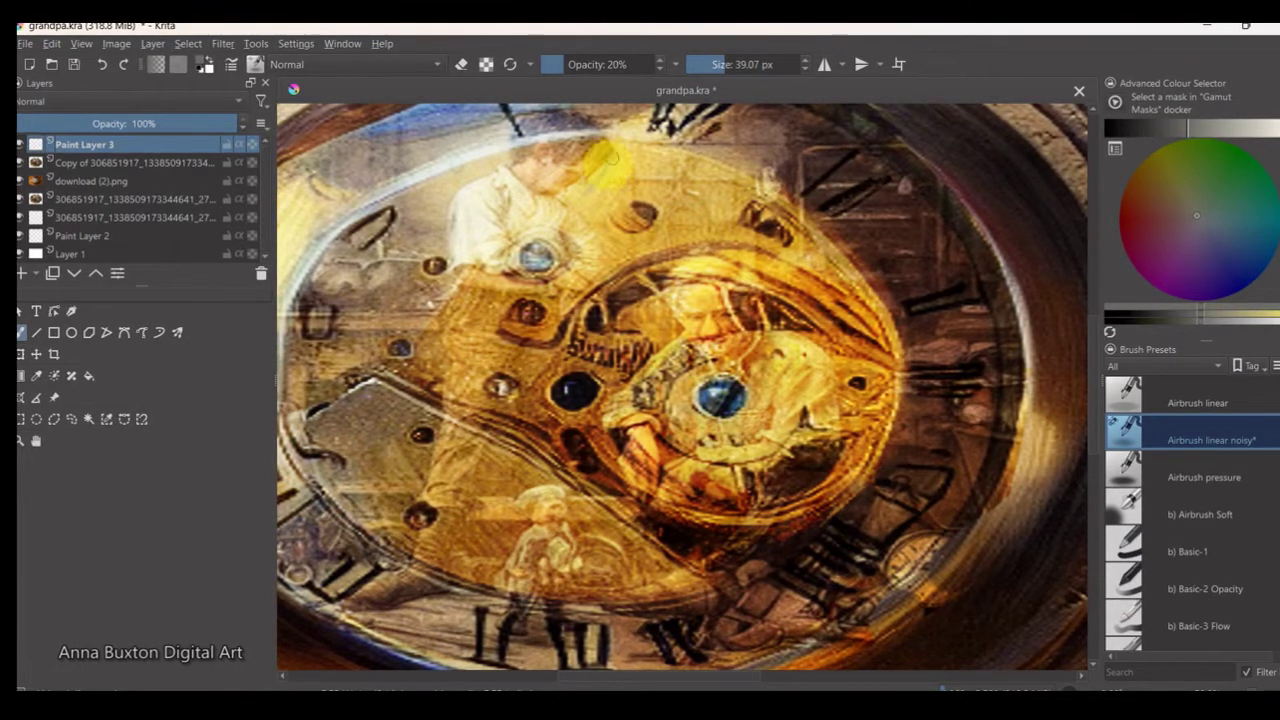
{"action": "left_click", "coordinate": [730, 64]}
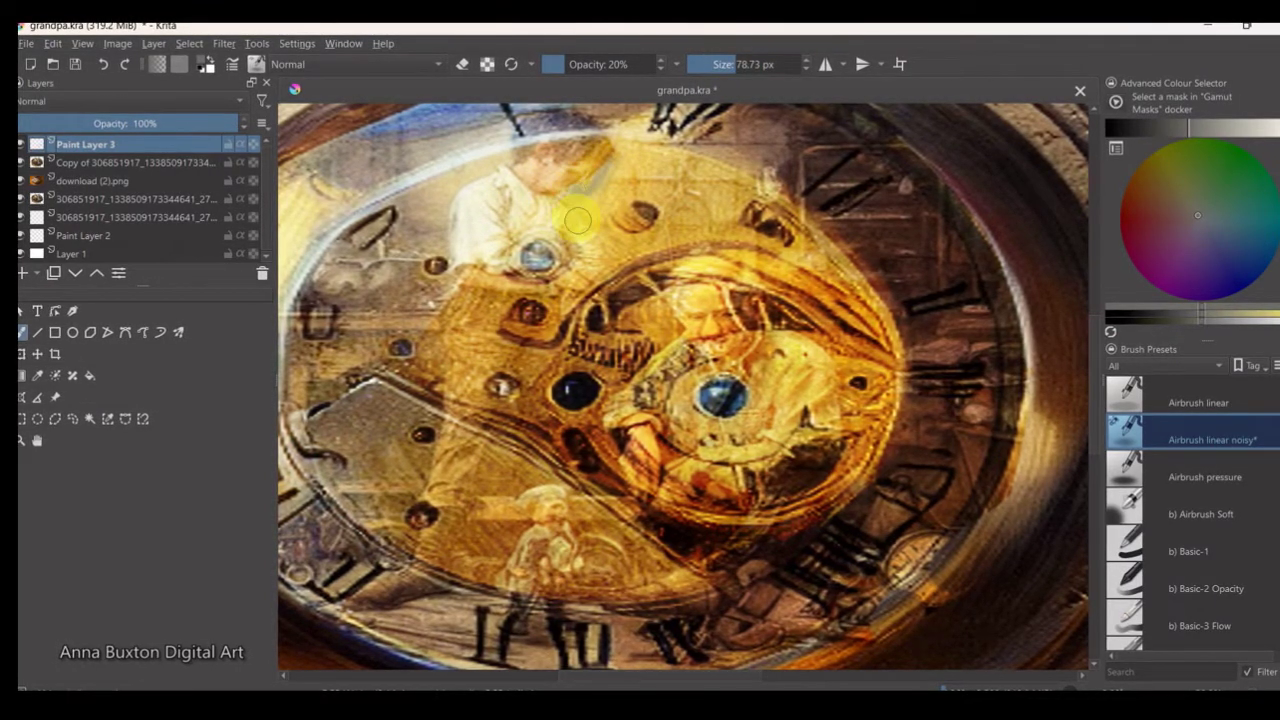
{"action": "left_click_drag", "start_coordinate": [601, 176], "coordinate": [616, 255]}
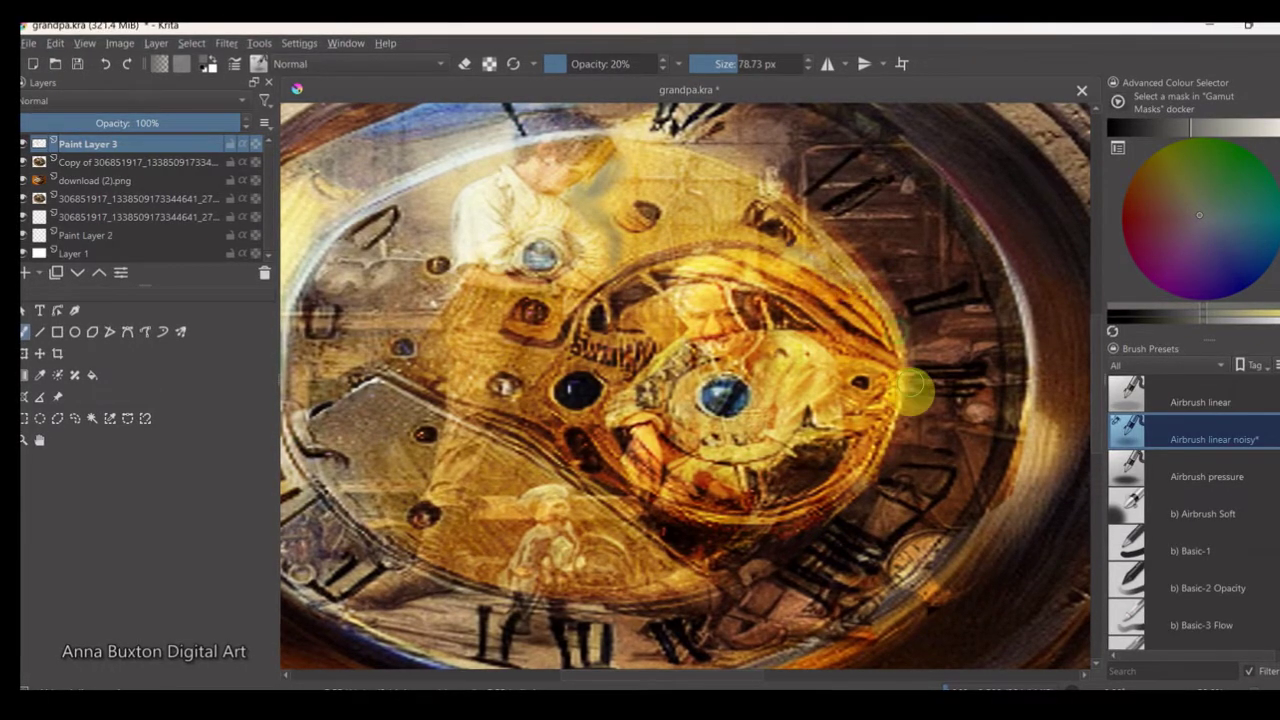
{"action": "left_click_drag", "start_coordinate": [914, 371], "coordinate": [900, 443]}
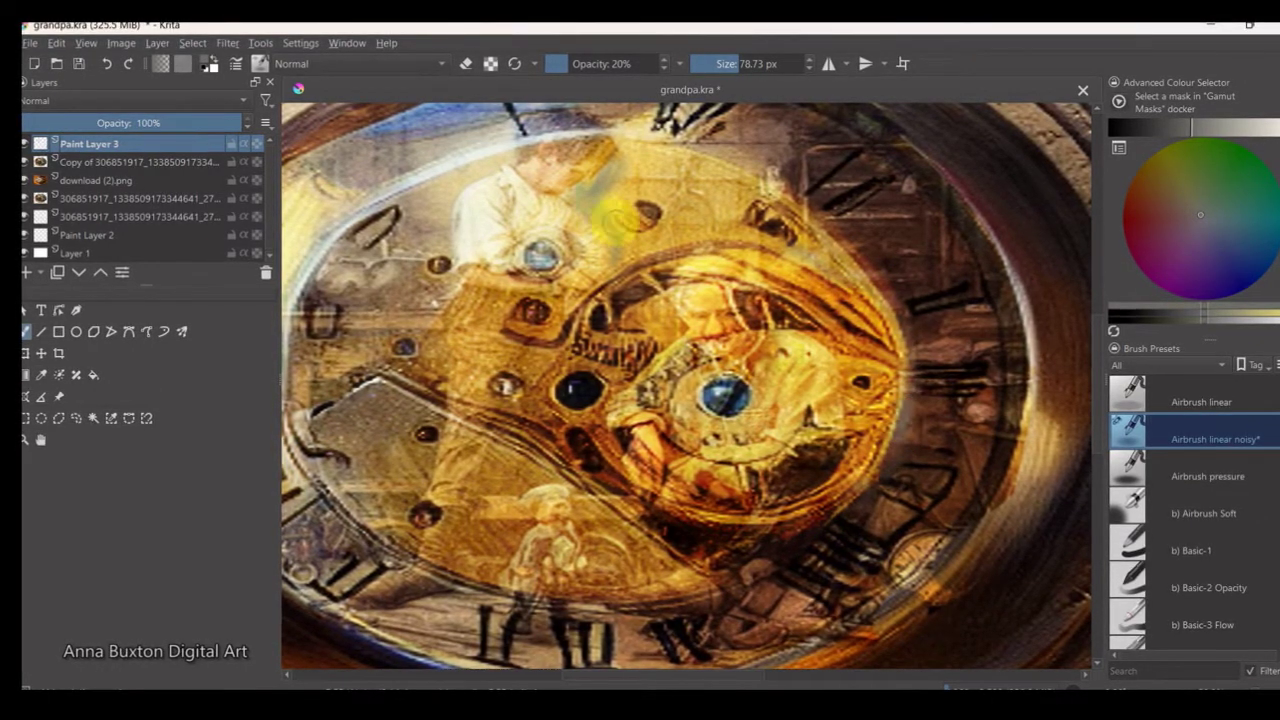
{"action": "left_click_drag", "start_coordinate": [668, 444], "coordinate": [676, 450]}
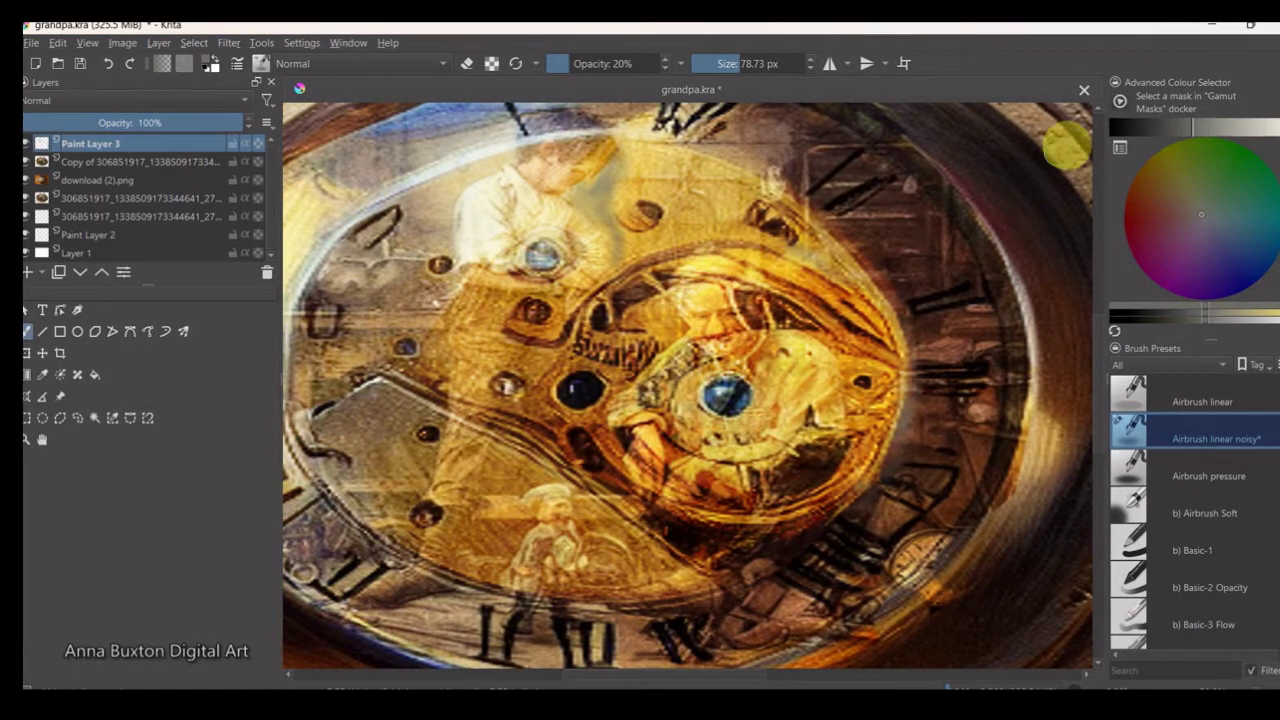
Step: With near-black at about 51% opacity, zoom in and shade the watch's upper-left rim
{"action": "left_click", "coordinate": [877, 266], "text": "ctrl"}
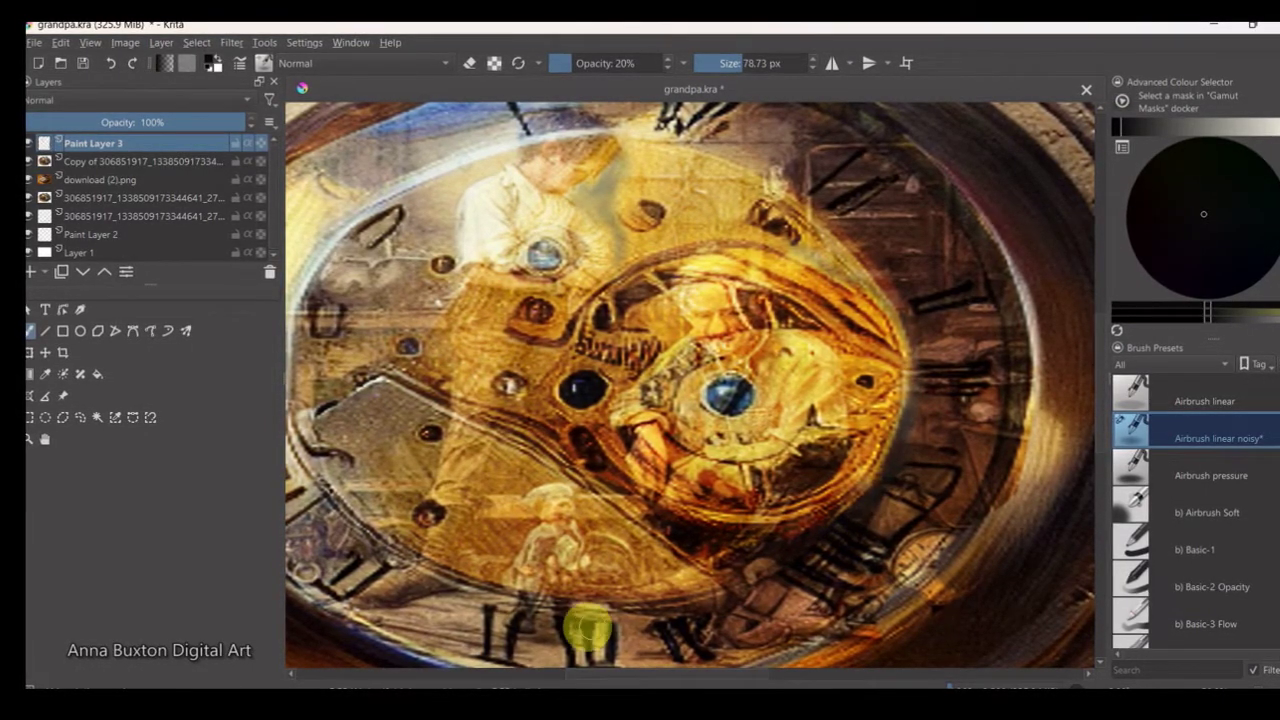
{"action": "left_click_drag", "start_coordinate": [572, 62], "coordinate": [609, 62]}
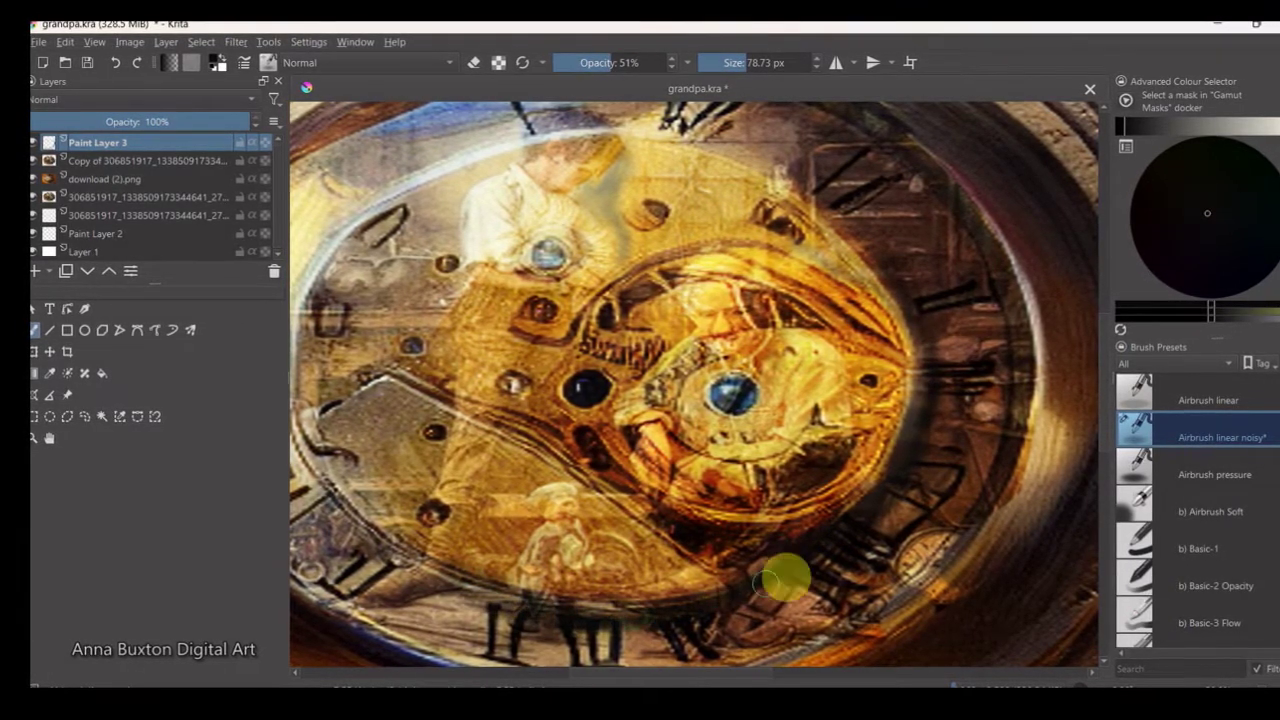
{"action": "scroll", "coordinate": [428, 114], "scroll_direction": "down", "scroll_amount": 3}
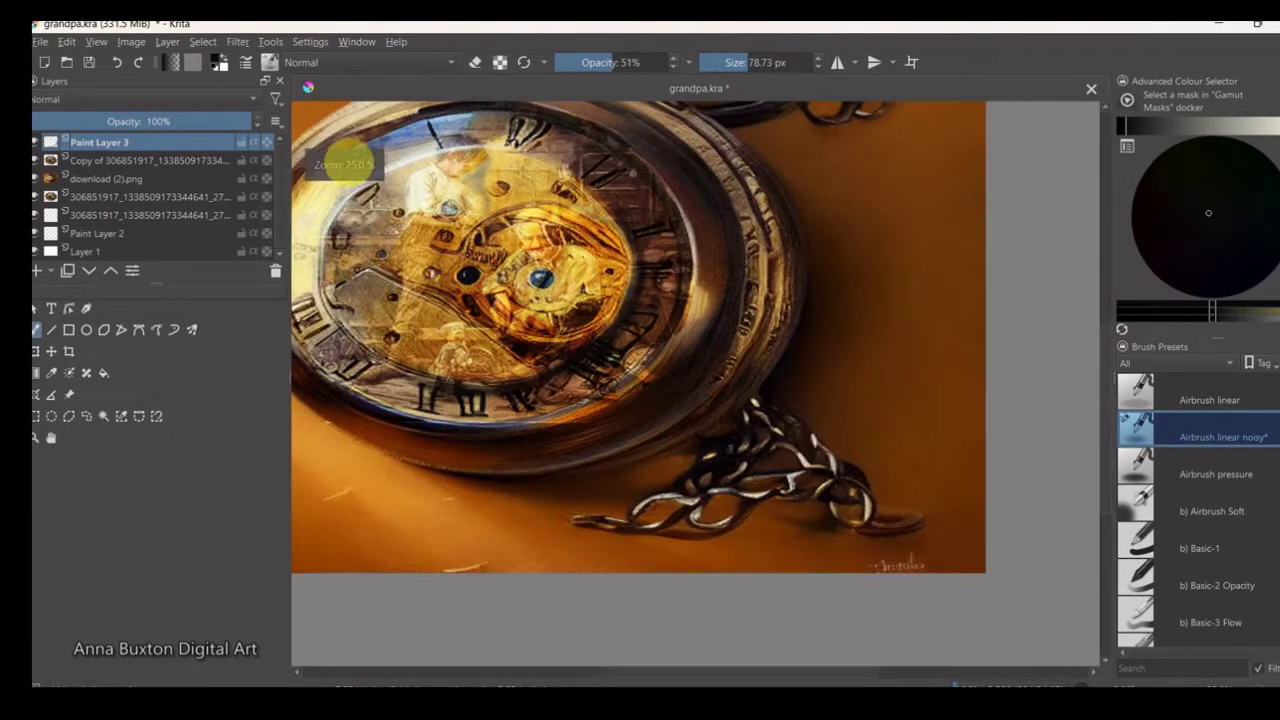
{"action": "key", "text": "3"}
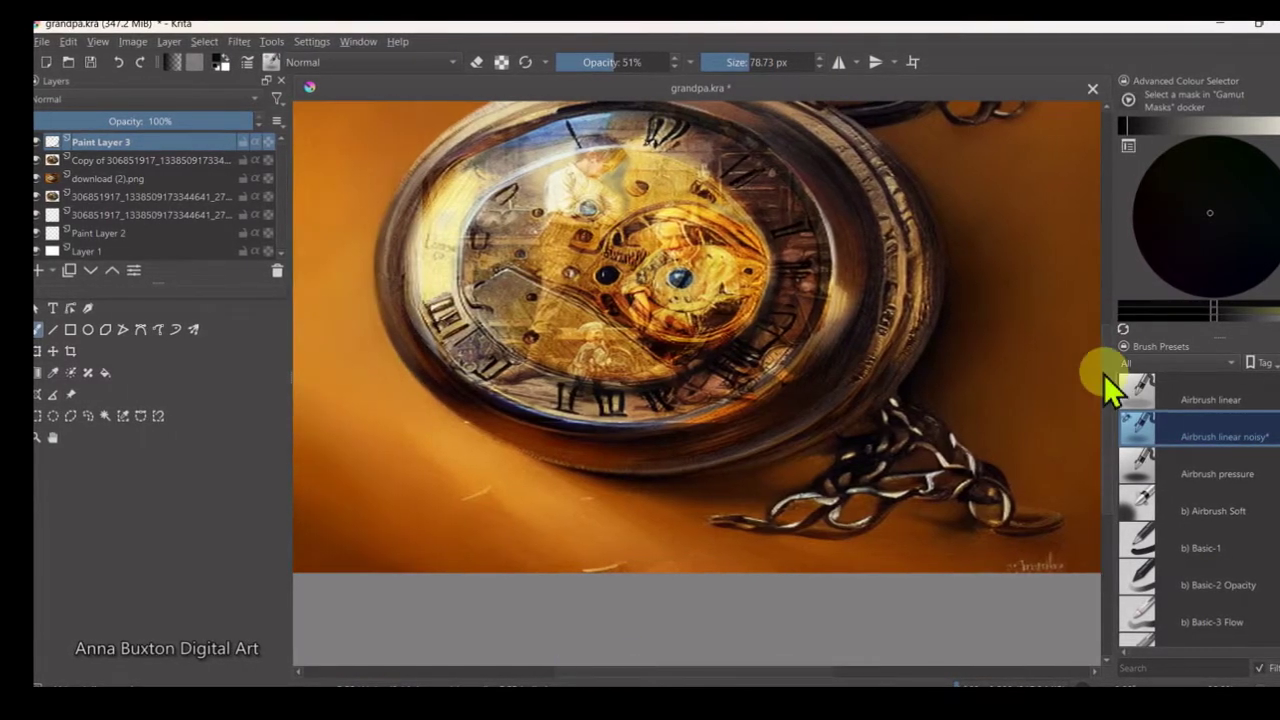
{"action": "key", "text": "plus"}
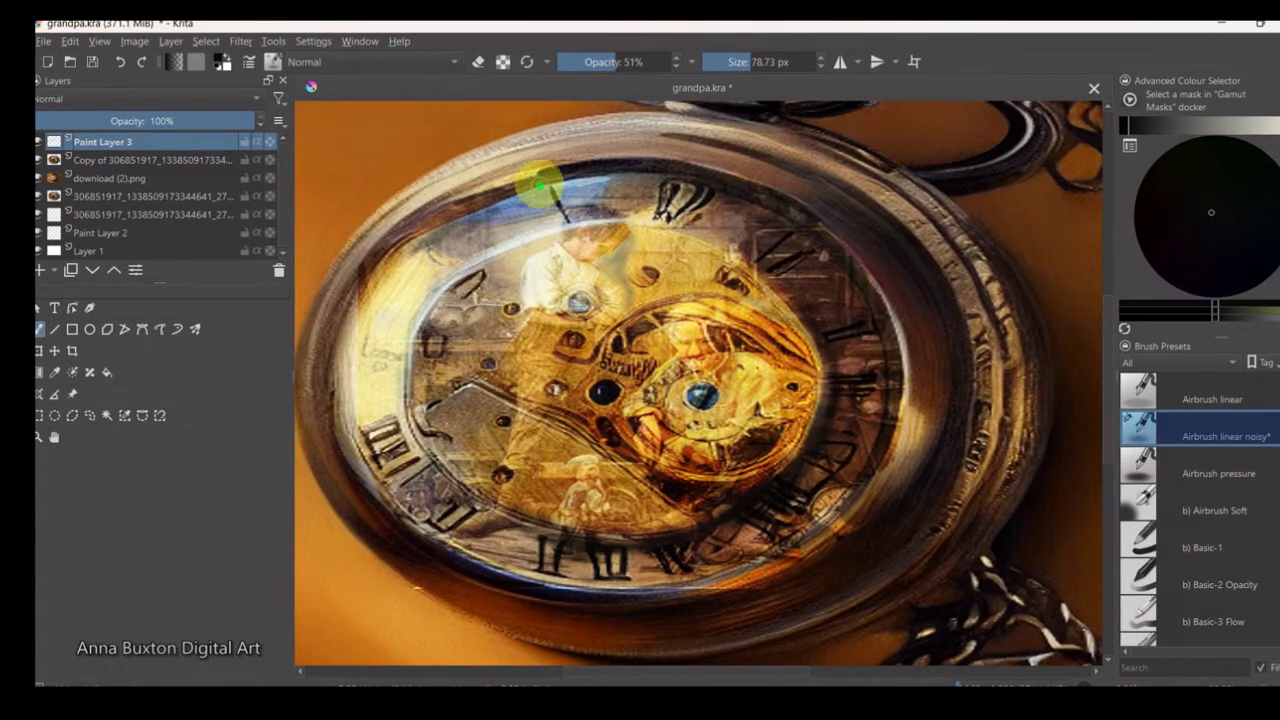
{"action": "left_click_drag", "start_coordinate": [406, 246], "coordinate": [386, 271]}
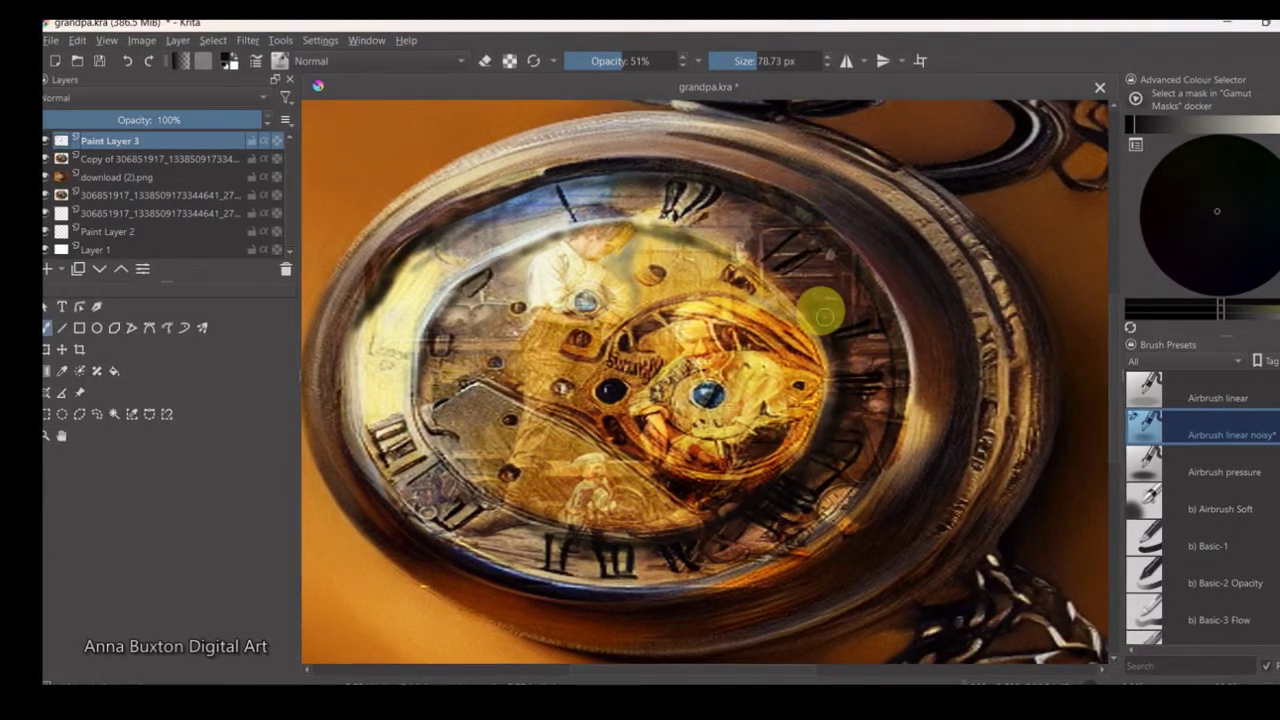
Step: Blur the pale strokes over the upper face, inner rim and lower-left rim with Blender Blur
{"action": "scroll", "coordinate": [1205, 440], "scroll_direction": "down", "scroll_amount": 3}
{"action": "scroll", "coordinate": [1211, 471], "scroll_direction": "down", "scroll_amount": 3}
{"action": "scroll", "coordinate": [1200, 477], "scroll_direction": "down", "scroll_amount": 3}
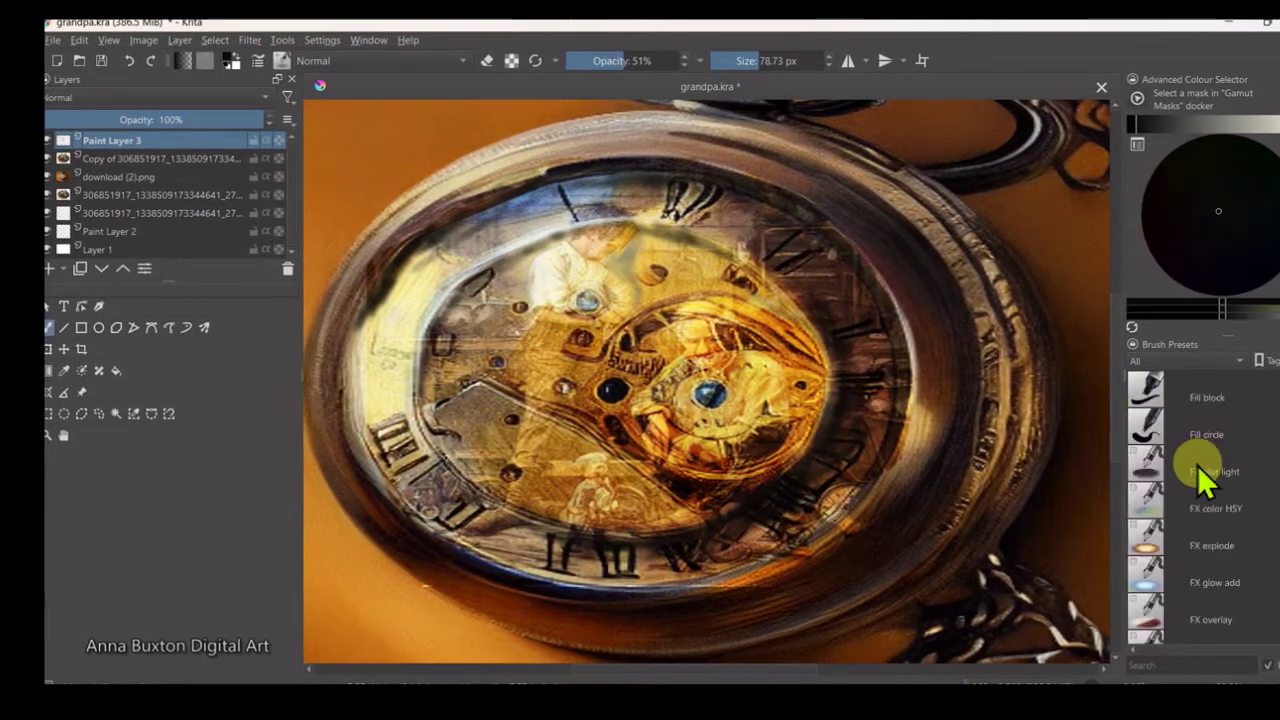
{"action": "scroll", "coordinate": [1205, 482], "scroll_direction": "down", "scroll_amount": 3}
{"action": "scroll", "coordinate": [1205, 482], "scroll_direction": "down", "scroll_amount": 2}
{"action": "scroll", "coordinate": [1205, 482], "scroll_direction": "down", "scroll_amount": 2}
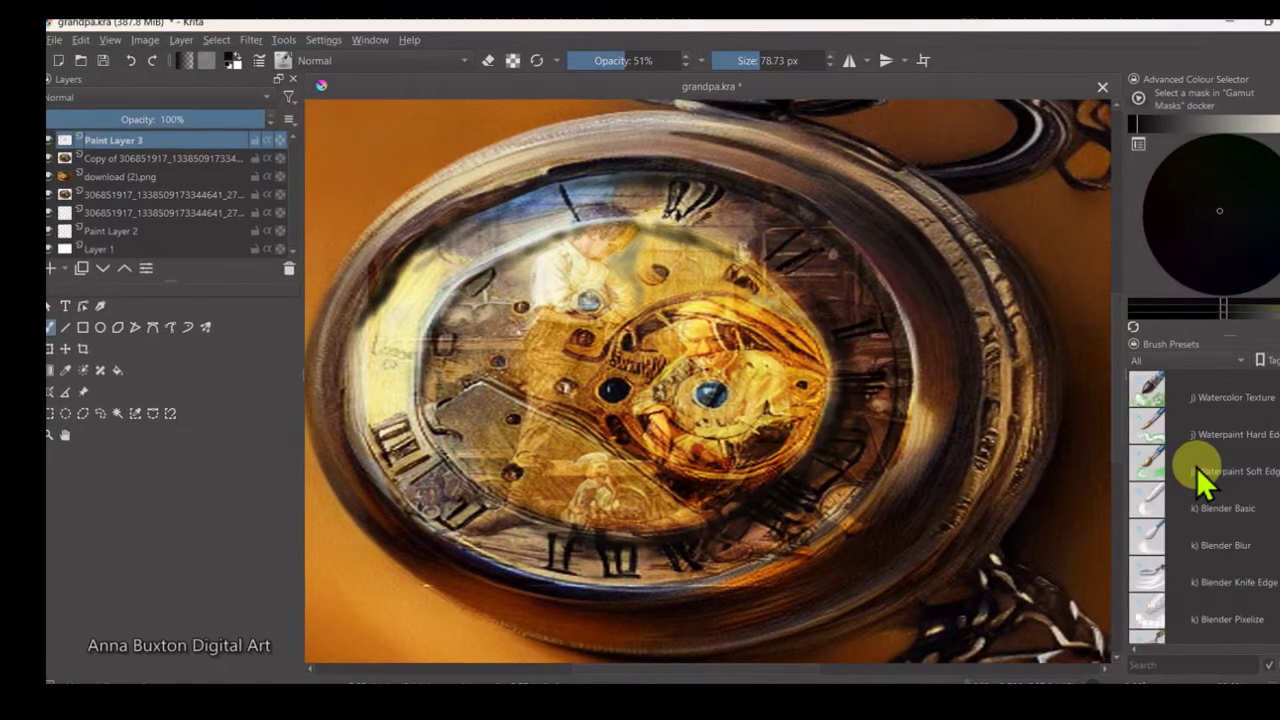
{"action": "left_click", "coordinate": [1153, 543]}
{"action": "mouse_move", "coordinate": [367, 340]}
{"action": "left_mouse_down"}
{"action": "mouse_move", "coordinate": [414, 271]}
{"action": "mouse_move", "coordinate": [474, 223]}
{"action": "mouse_move", "coordinate": [681, 189]}
{"action": "left_mouse_up"}
{"action": "left_click_drag", "start_coordinate": [380, 415], "coordinate": [710, 250]}
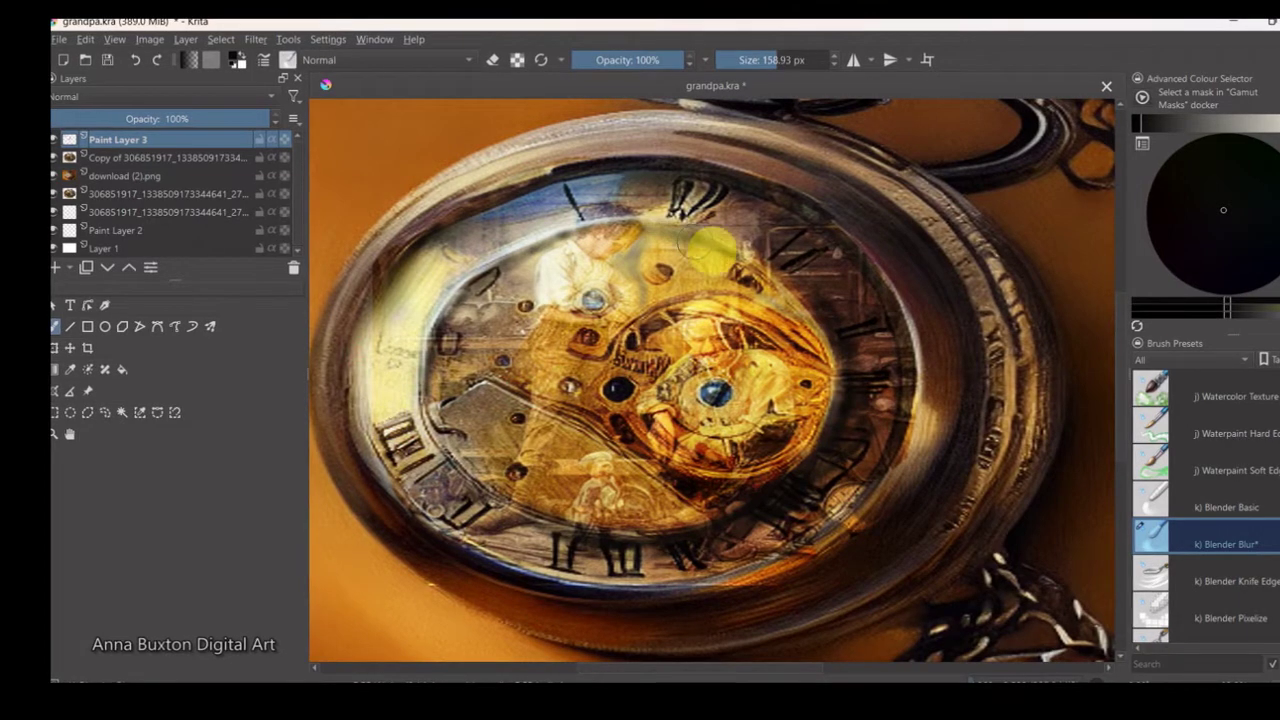
{"action": "left_click_drag", "start_coordinate": [566, 258], "coordinate": [477, 290]}
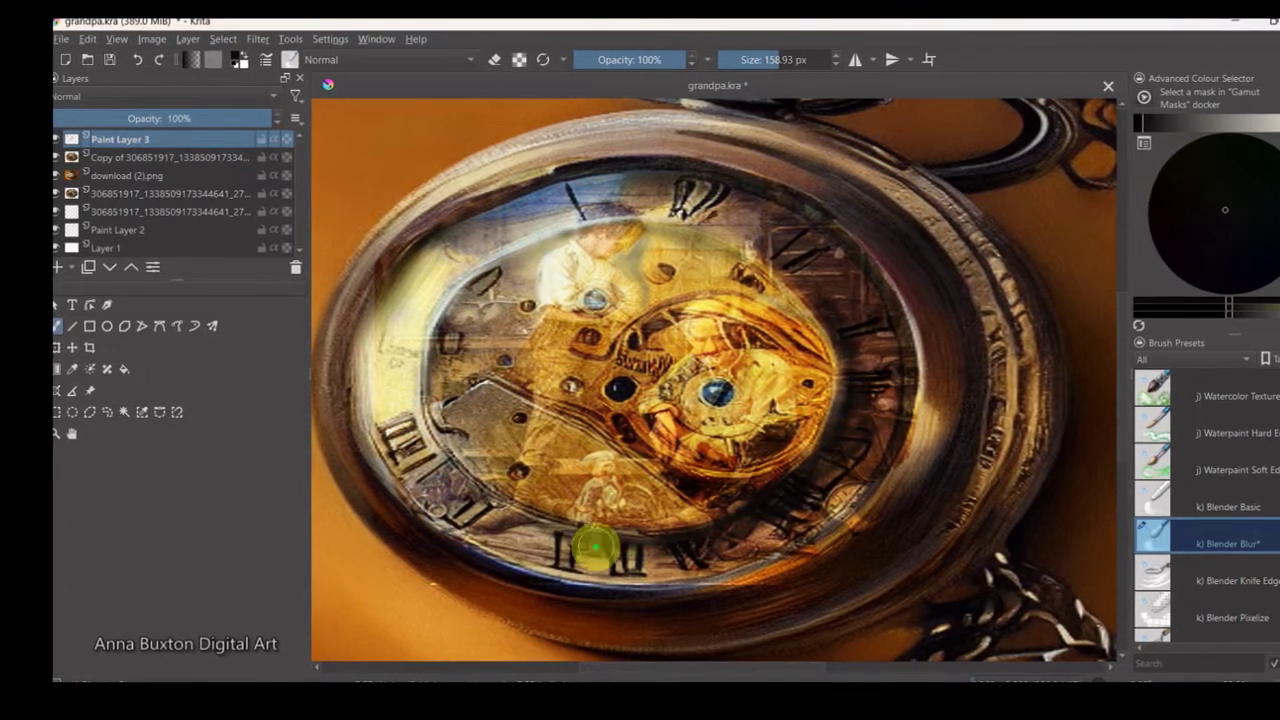
{"action": "left_click_drag", "start_coordinate": [591, 543], "coordinate": [857, 380]}
{"action": "left_click_drag", "start_coordinate": [640, 266], "coordinate": [650, 236]}
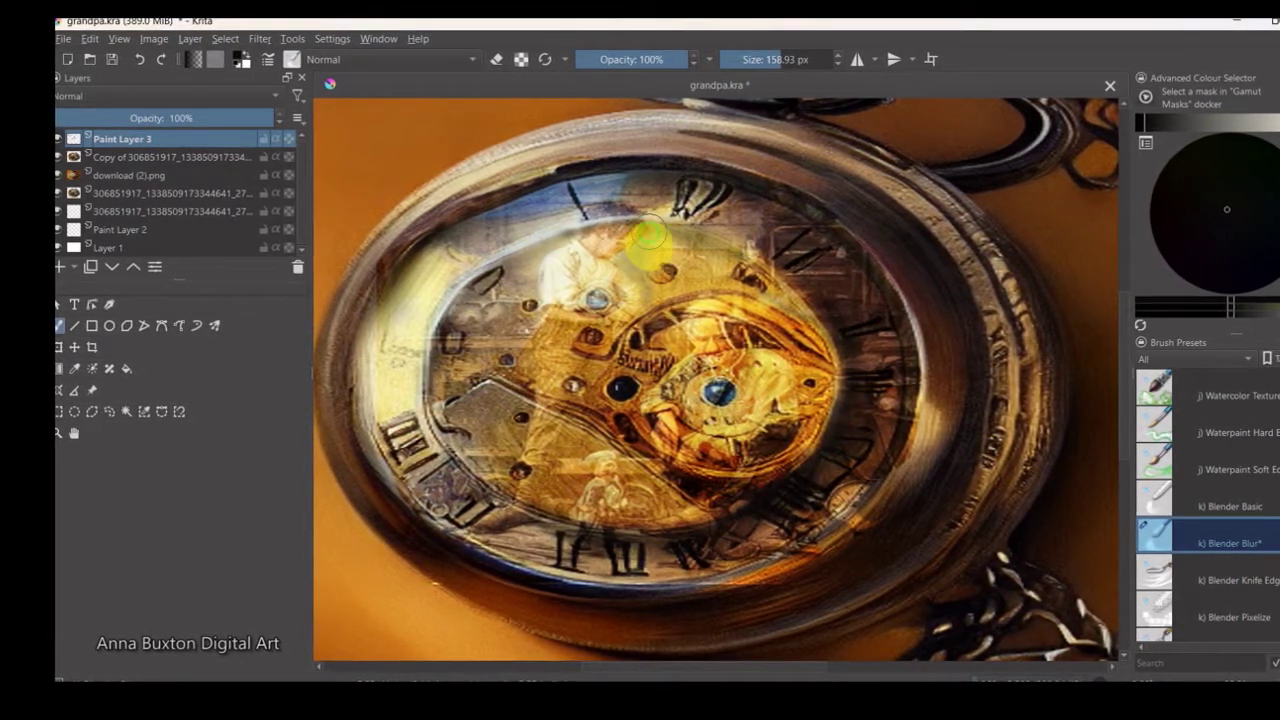
{"action": "scroll", "coordinate": [1223, 365], "scroll_direction": "up", "scroll_amount": 10}
{"action": "left_click", "coordinate": [1154, 580]}
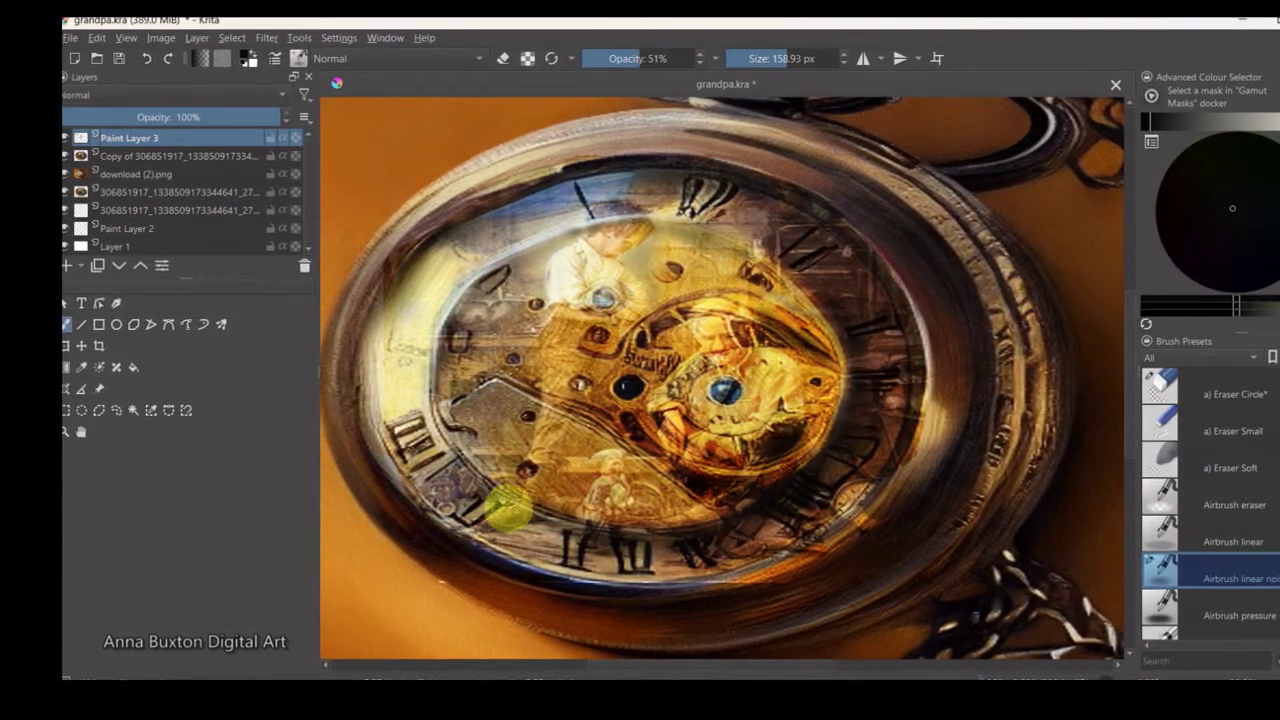
Step: Airbrush a whitish glaze across the dial's upper-left, outer ring and upper-left rim
{"action": "mouse_move", "coordinate": [507, 508]}
{"action": "left_mouse_down"}
{"action": "mouse_move", "coordinate": [857, 434]}
{"action": "mouse_move", "coordinate": [468, 322]}
{"action": "left_mouse_up"}
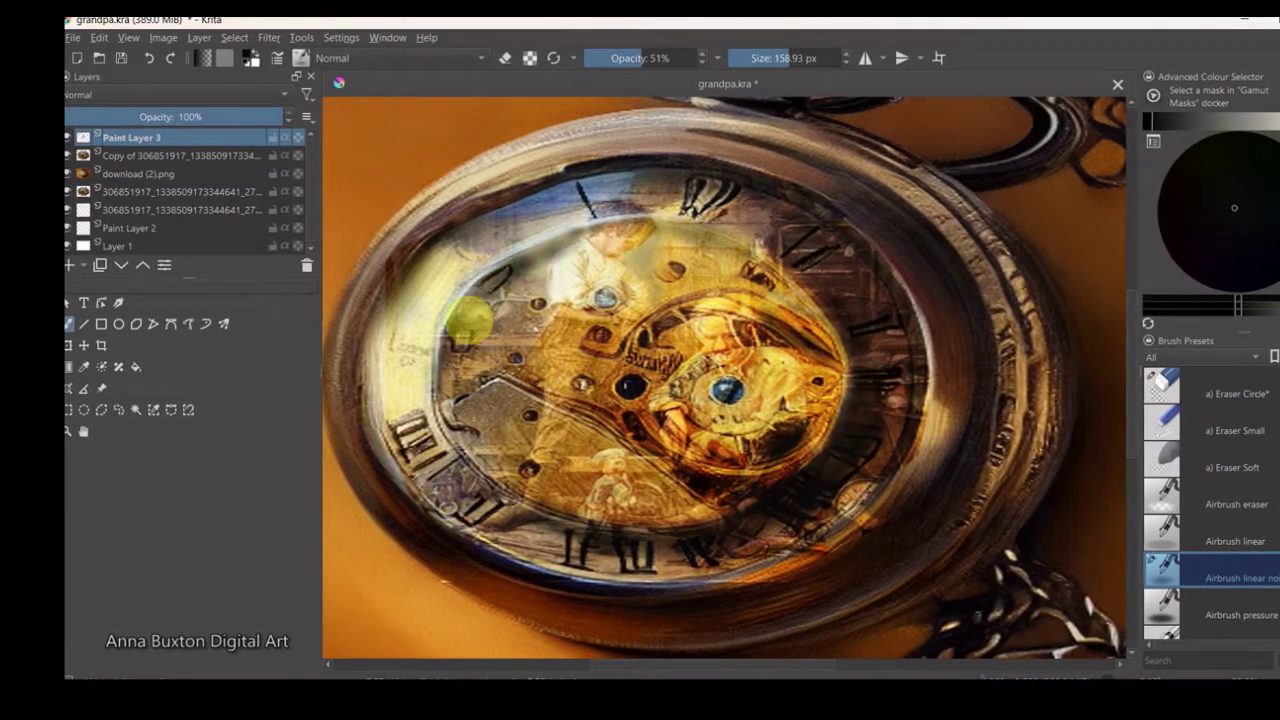
{"action": "left_click_drag", "start_coordinate": [478, 430], "coordinate": [503, 194]}
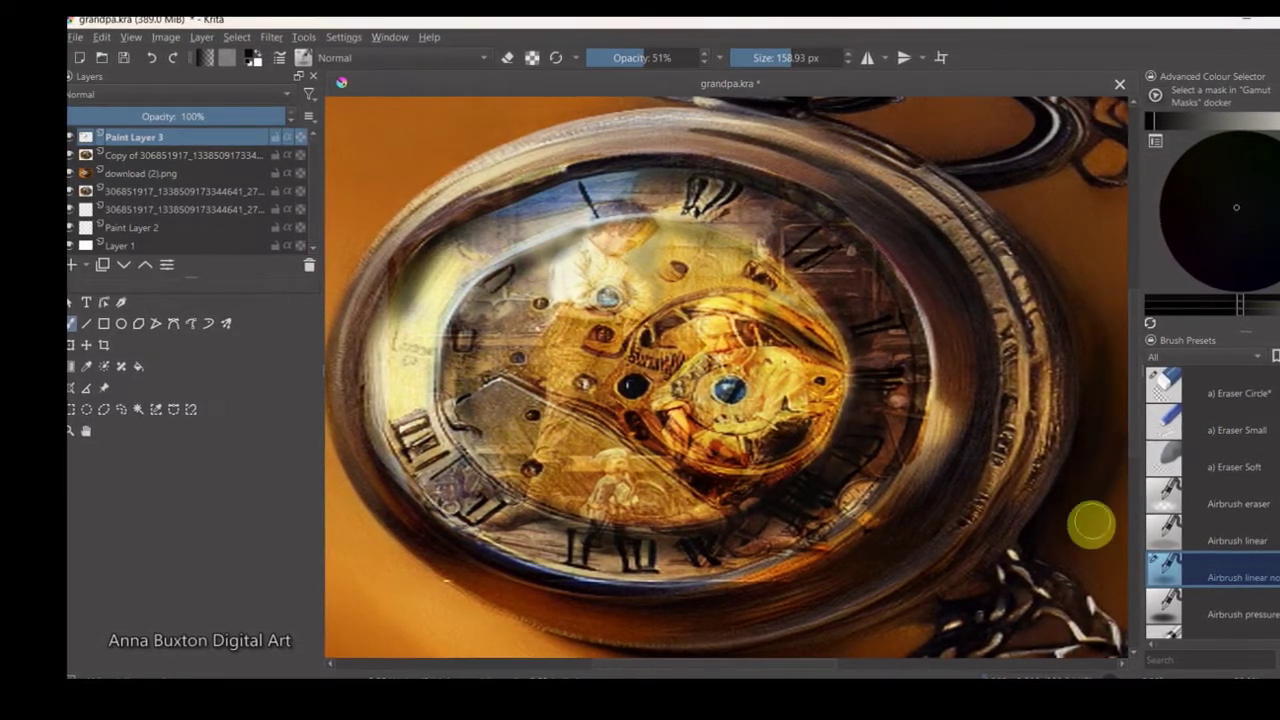
{"action": "mouse_move", "coordinate": [1118, 430]}
{"action": "left_mouse_down"}
{"action": "mouse_move", "coordinate": [877, 651]}
{"action": "mouse_move", "coordinate": [1111, 537]}
{"action": "mouse_move", "coordinate": [974, 283]}
{"action": "mouse_move", "coordinate": [953, 472]}
{"action": "mouse_move", "coordinate": [914, 528]}
{"action": "mouse_move", "coordinate": [766, 603]}
{"action": "mouse_move", "coordinate": [370, 382]}
{"action": "left_mouse_up"}
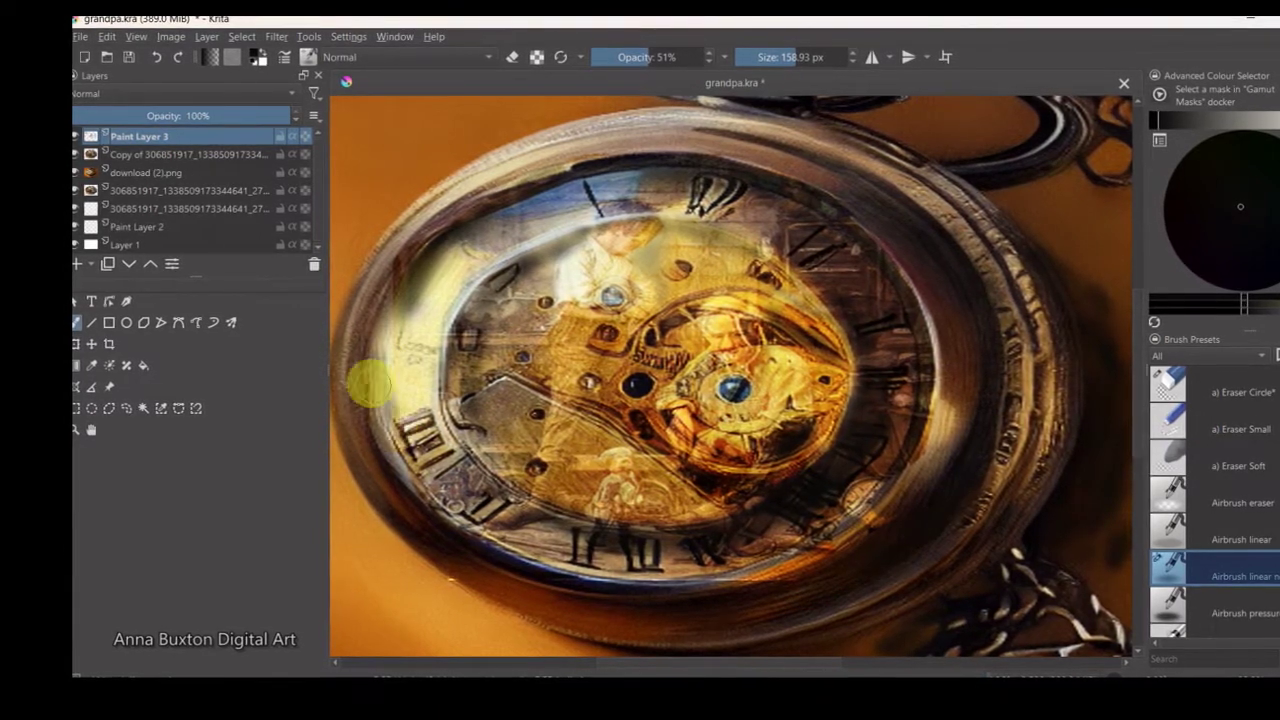
{"action": "left_click", "coordinate": [735, 268]}
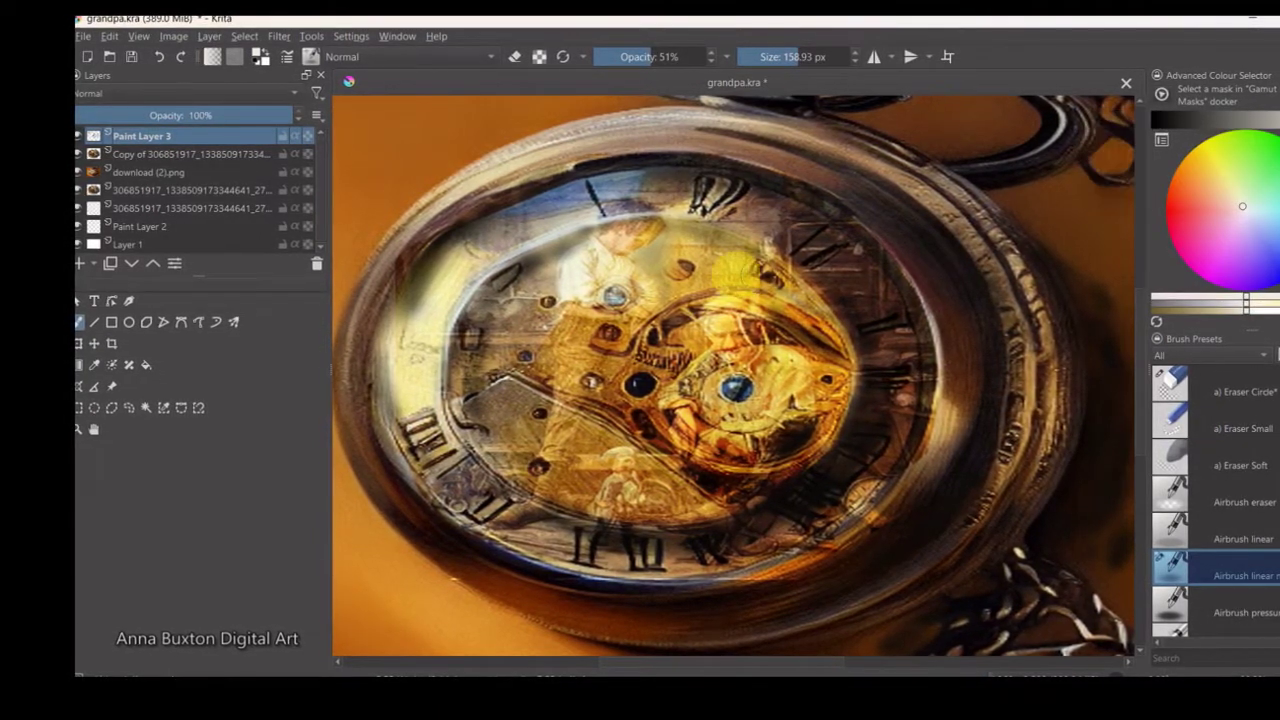
{"action": "mouse_move", "coordinate": [650, 207]}
{"action": "left_mouse_down"}
{"action": "mouse_move", "coordinate": [543, 229]}
{"action": "mouse_move", "coordinate": [470, 290]}
{"action": "left_mouse_up"}
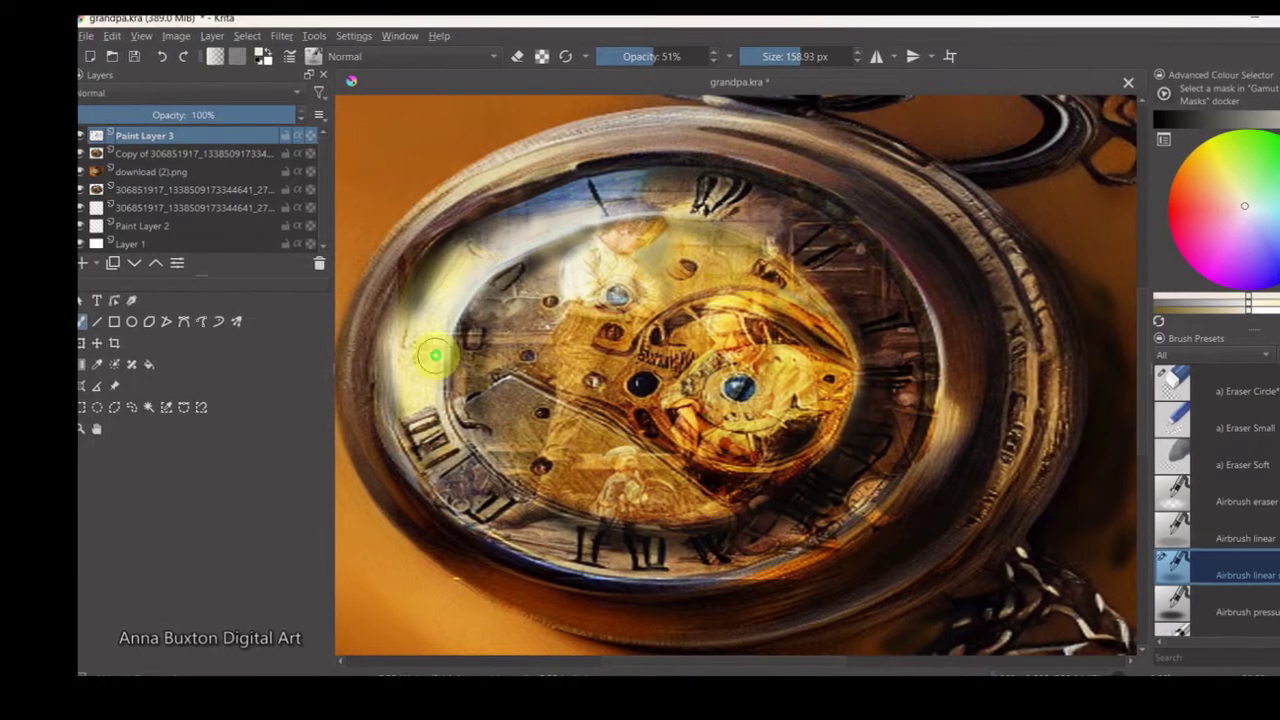
{"action": "mouse_move", "coordinate": [398, 197]}
{"action": "left_mouse_down"}
{"action": "mouse_move", "coordinate": [514, 143]}
{"action": "mouse_move", "coordinate": [700, 114]}
{"action": "mouse_move", "coordinate": [471, 157]}
{"action": "mouse_move", "coordinate": [685, 263]}
{"action": "mouse_move", "coordinate": [617, 196]}
{"action": "left_mouse_up"}
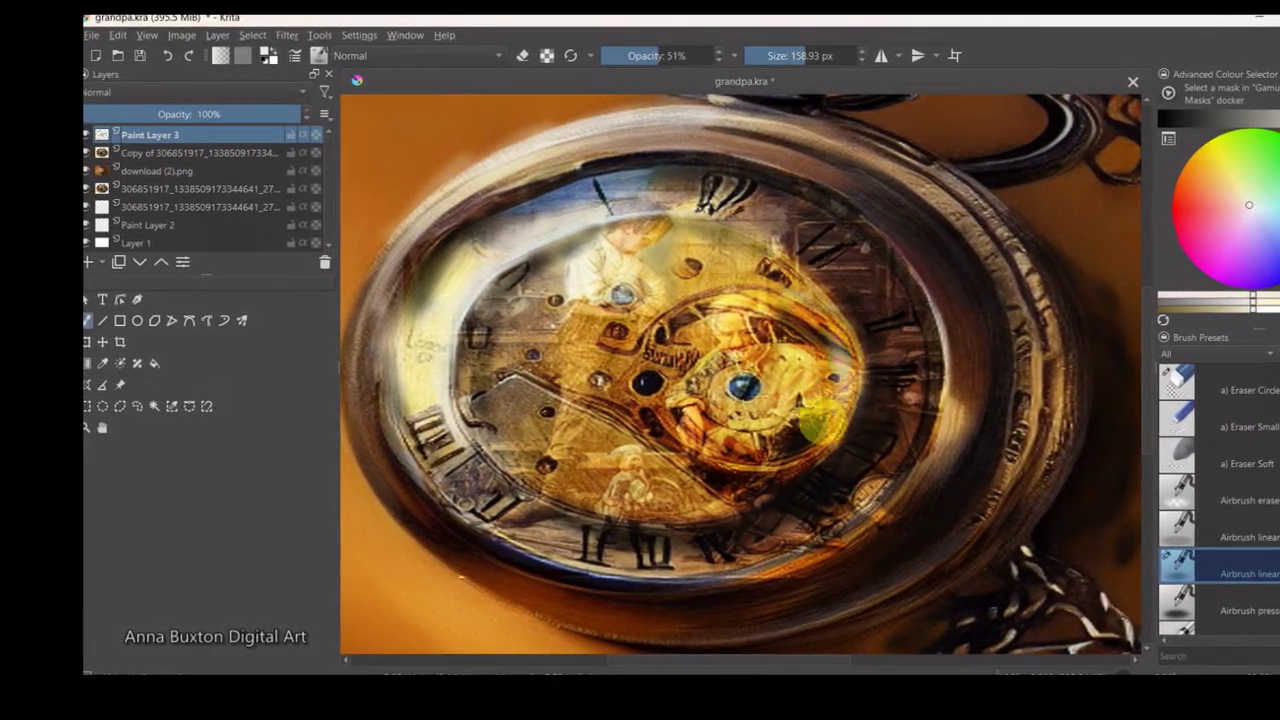
Step: Lighten the lower-right dial and down the watch's right rim
{"action": "left_click_drag", "start_coordinate": [808, 445], "coordinate": [670, 527]}
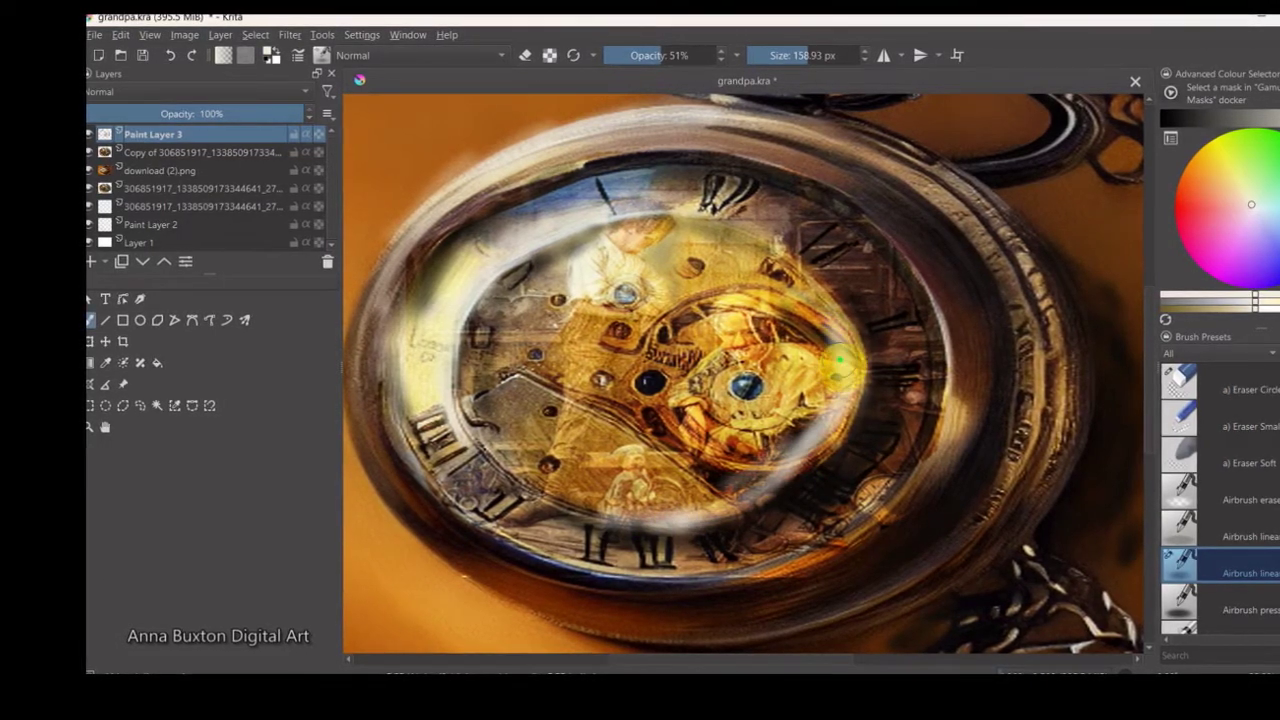
{"action": "left_click_drag", "start_coordinate": [841, 361], "coordinate": [796, 460]}
{"action": "mouse_move", "coordinate": [931, 297]}
{"action": "left_mouse_down"}
{"action": "mouse_move", "coordinate": [929, 434]}
{"action": "mouse_move", "coordinate": [1017, 449]}
{"action": "left_mouse_up"}
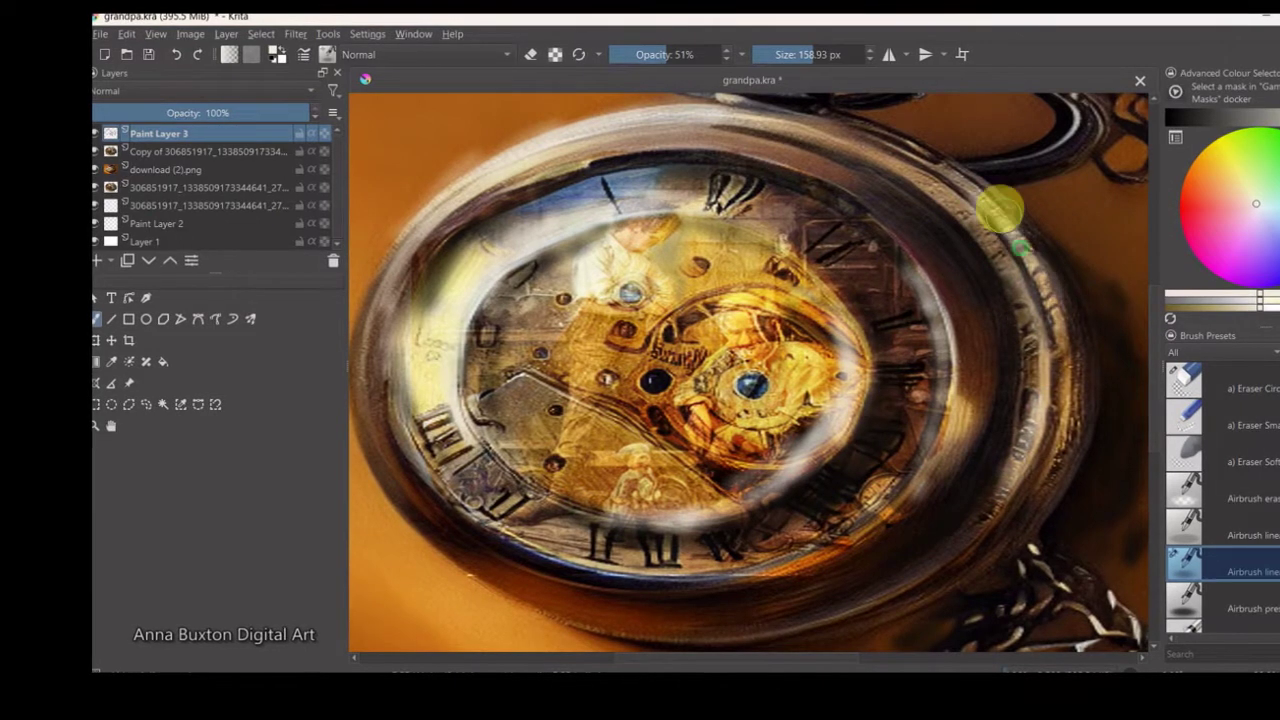
{"action": "left_click_drag", "start_coordinate": [1000, 210], "coordinate": [1040, 553]}
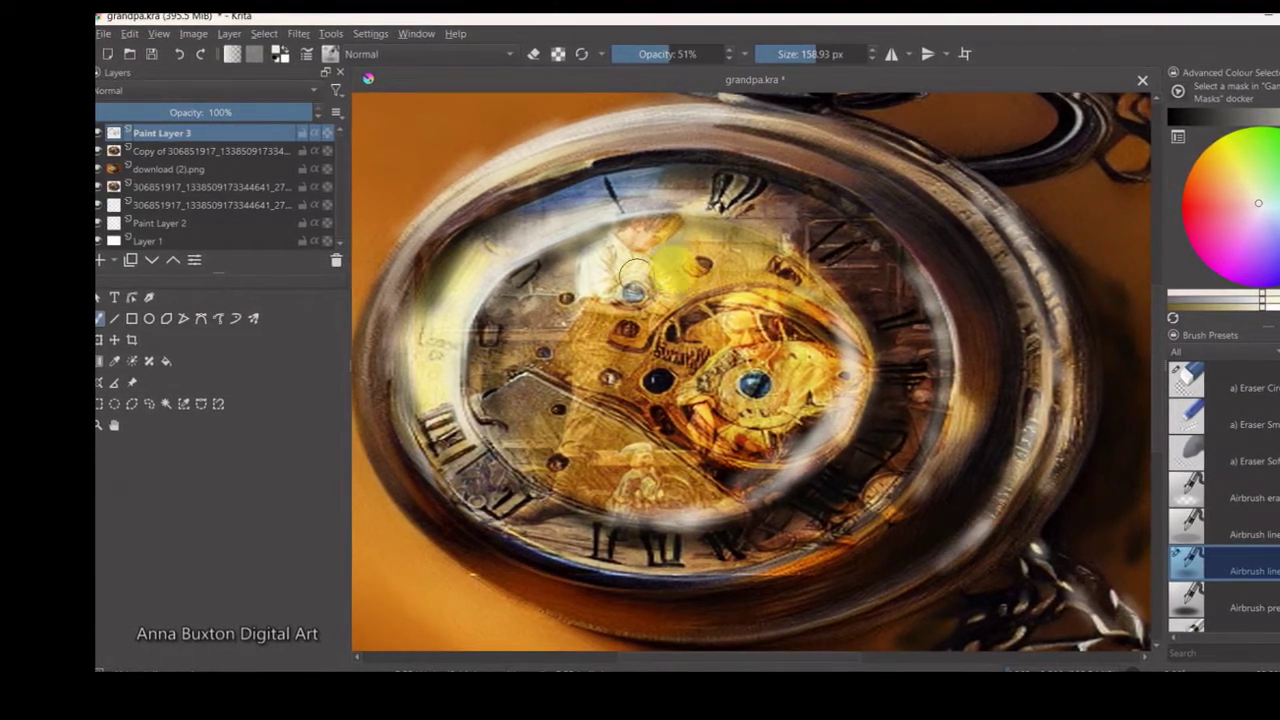
Step: Reset the Brush Presets tag filter to show all brushes
{"action": "left_click", "coordinate": [1276, 410]}
{"action": "left_click", "coordinate": [1220, 351]}
{"action": "left_click", "coordinate": [1209, 320]}
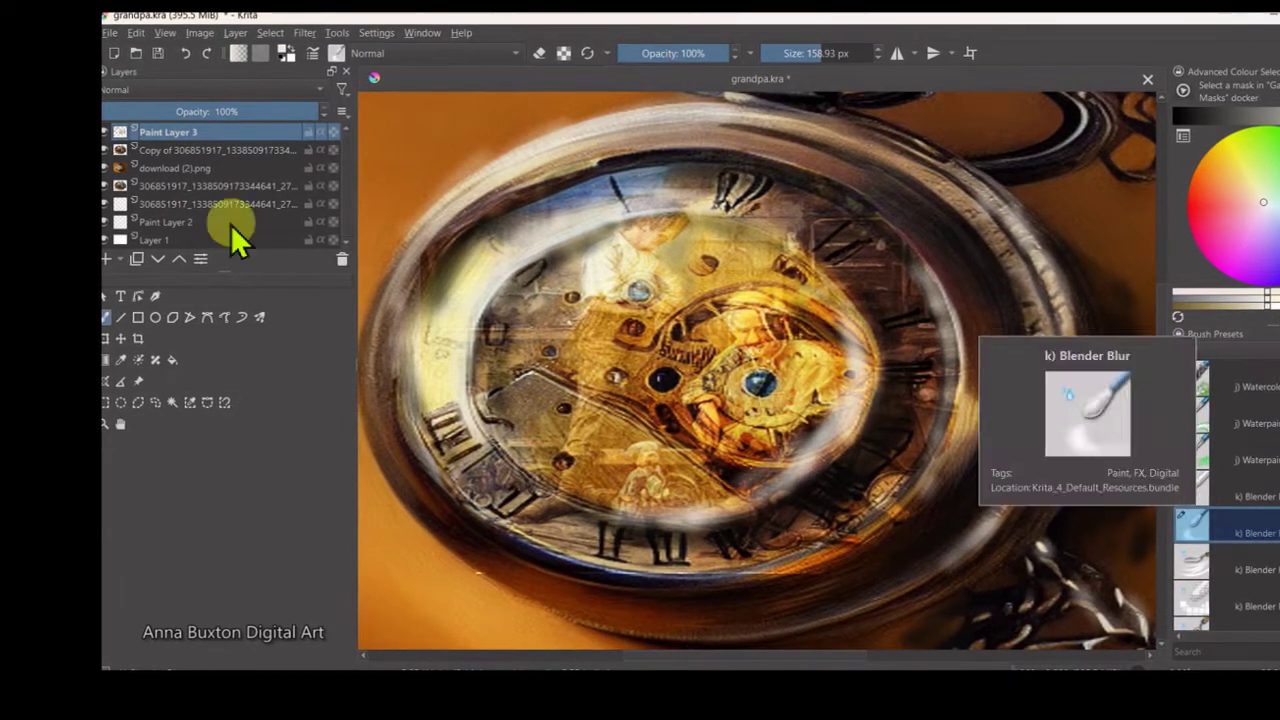
Step: Smear the highlights along the top-left rim, upper and lower dial, and right rim
{"action": "left_click_drag", "start_coordinate": [443, 177], "coordinate": [460, 170]}
{"action": "left_click_drag", "start_coordinate": [412, 430], "coordinate": [518, 352]}
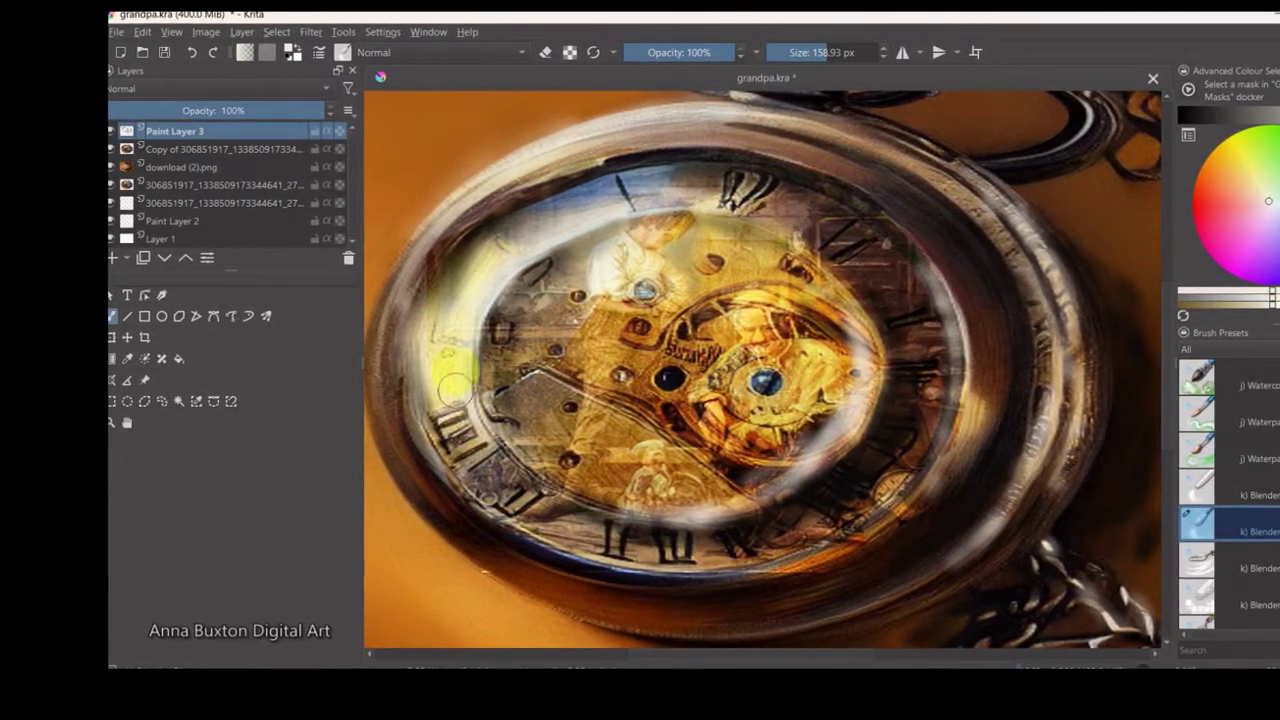
{"action": "mouse_move", "coordinate": [452, 388]}
{"action": "left_mouse_down"}
{"action": "mouse_move", "coordinate": [674, 177]}
{"action": "mouse_move", "coordinate": [877, 395]}
{"action": "left_mouse_up"}
{"action": "left_click_drag", "start_coordinate": [832, 442], "coordinate": [617, 508]}
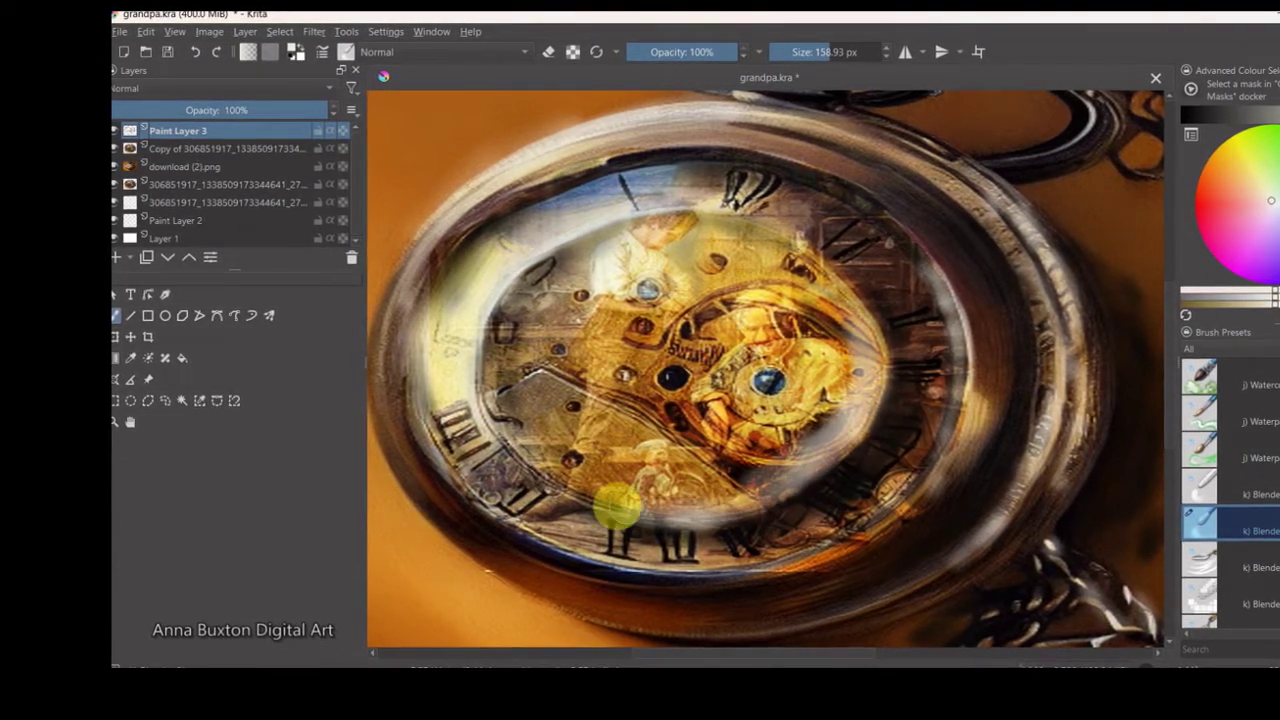
{"action": "mouse_move", "coordinate": [930, 495]}
{"action": "left_mouse_down"}
{"action": "mouse_move", "coordinate": [994, 517]}
{"action": "mouse_move", "coordinate": [1035, 248]}
{"action": "left_mouse_up"}
{"action": "left_click_drag", "start_coordinate": [1088, 362], "coordinate": [1023, 491]}
{"action": "scroll", "coordinate": [1250, 430], "scroll_direction": "up", "scroll_amount": 3}
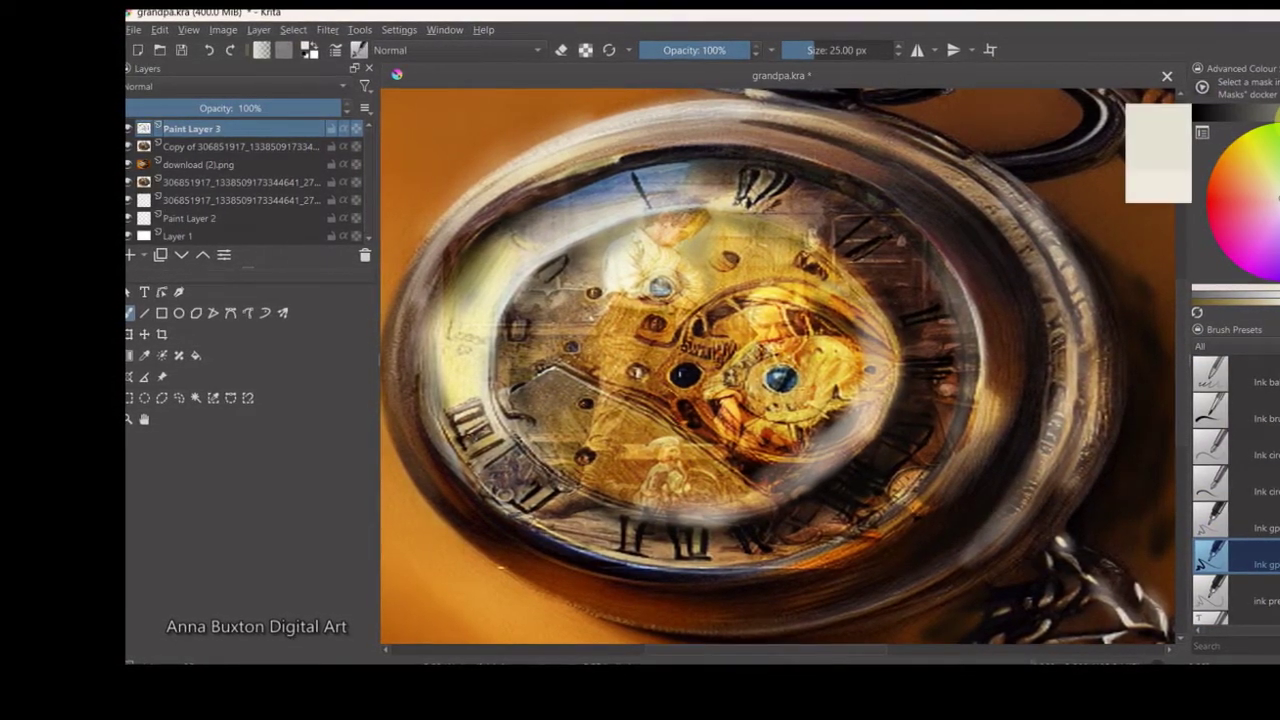
Step: Smudge the upper dial toward the centre and upward beside the grandpa's face
{"action": "mouse_move", "coordinate": [715, 178]}
{"action": "left_mouse_down"}
{"action": "mouse_move", "coordinate": [606, 251]}
{"action": "mouse_move", "coordinate": [641, 231]}
{"action": "left_mouse_up"}
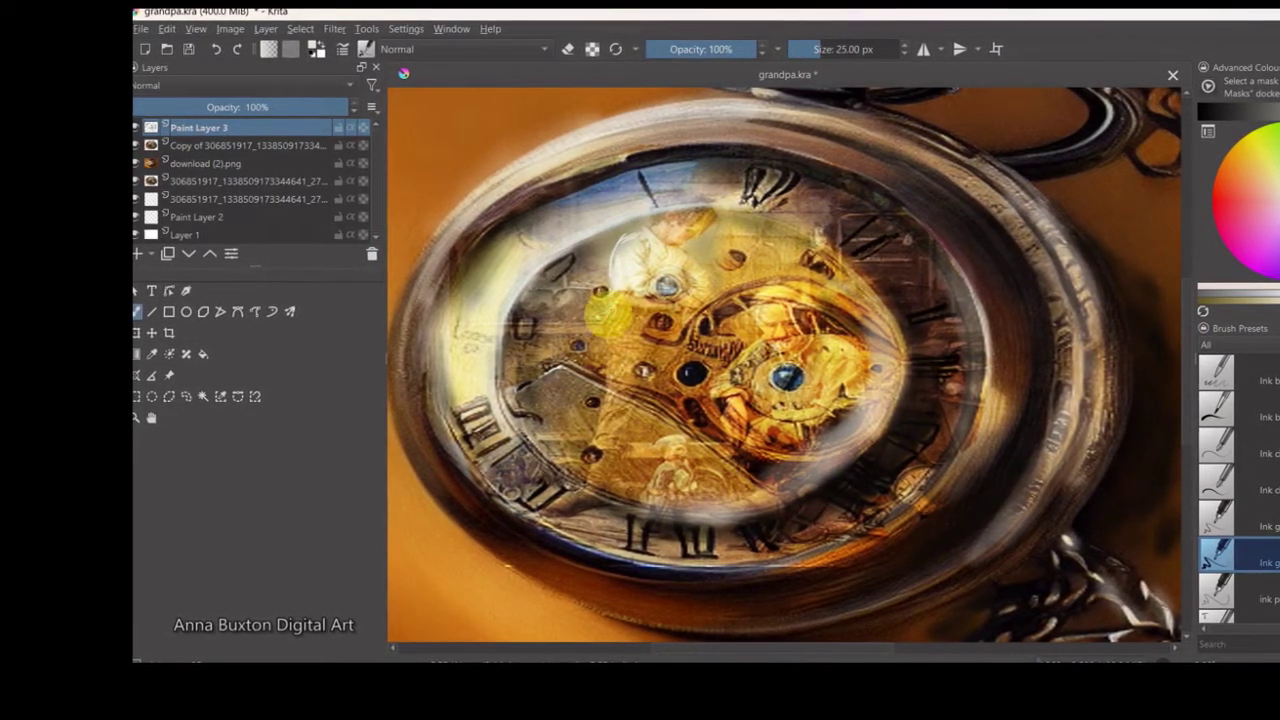
{"action": "left_click_drag", "start_coordinate": [606, 316], "coordinate": [766, 300]}
{"action": "scroll", "coordinate": [727, 335], "scroll_direction": "up", "scroll_amount": 3}
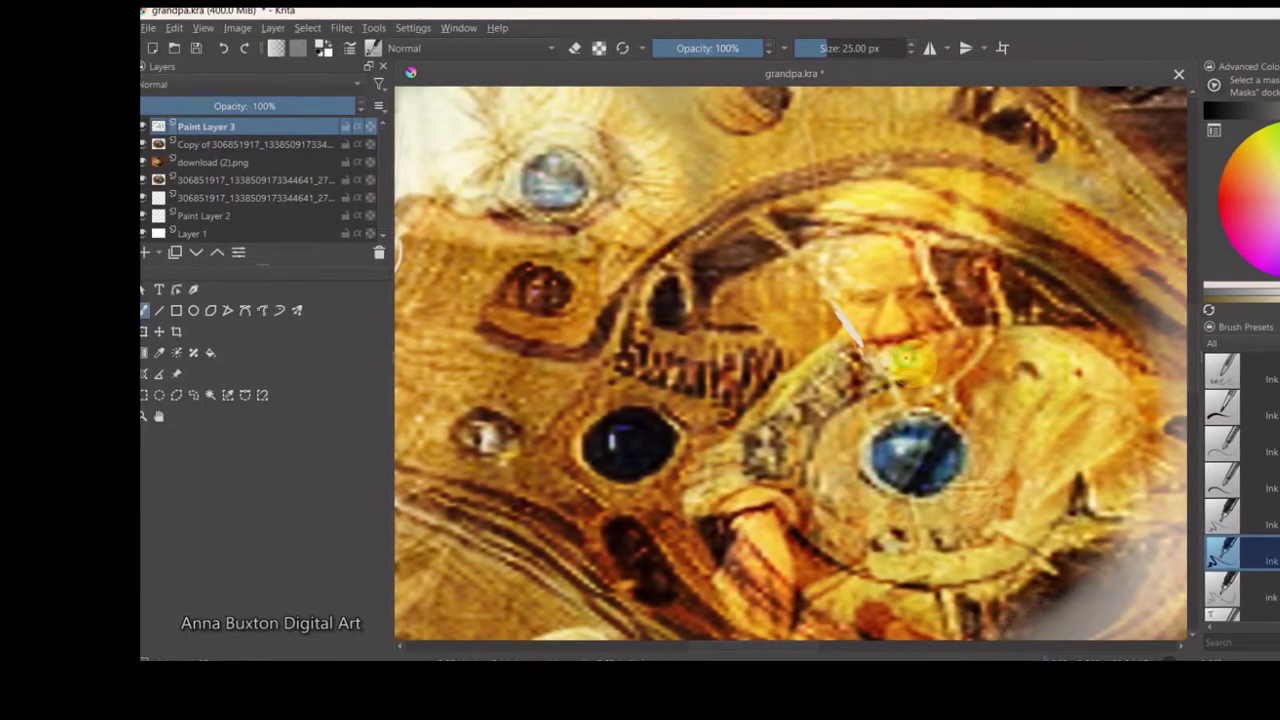
{"action": "mouse_move", "coordinate": [905, 358]}
{"action": "left_mouse_down"}
{"action": "mouse_move", "coordinate": [889, 302]}
{"action": "mouse_move", "coordinate": [838, 228]}
{"action": "mouse_move", "coordinate": [950, 262]}
{"action": "left_mouse_up"}
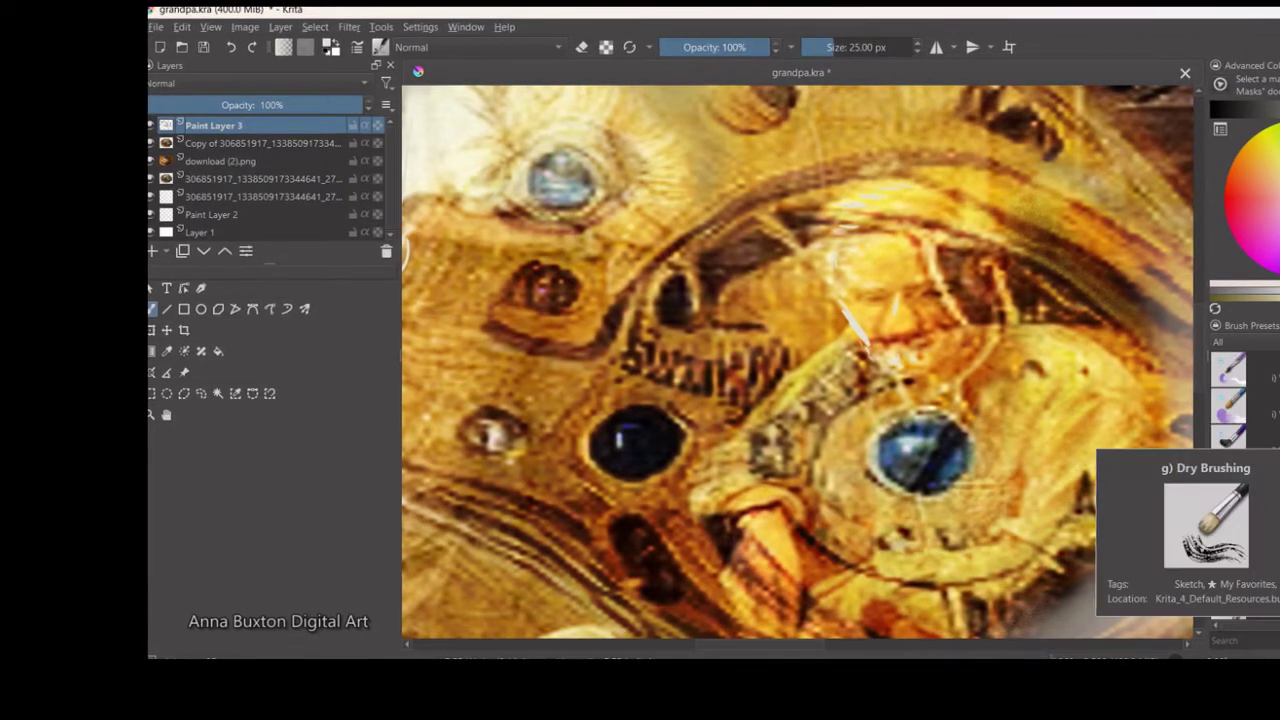
{"action": "scroll", "coordinate": [1230, 470], "scroll_direction": "down", "scroll_amount": 3}
Step: With a fine ink brush, extend the light stroke along the figure's edge
{"action": "left_click", "coordinate": [1232, 515]}
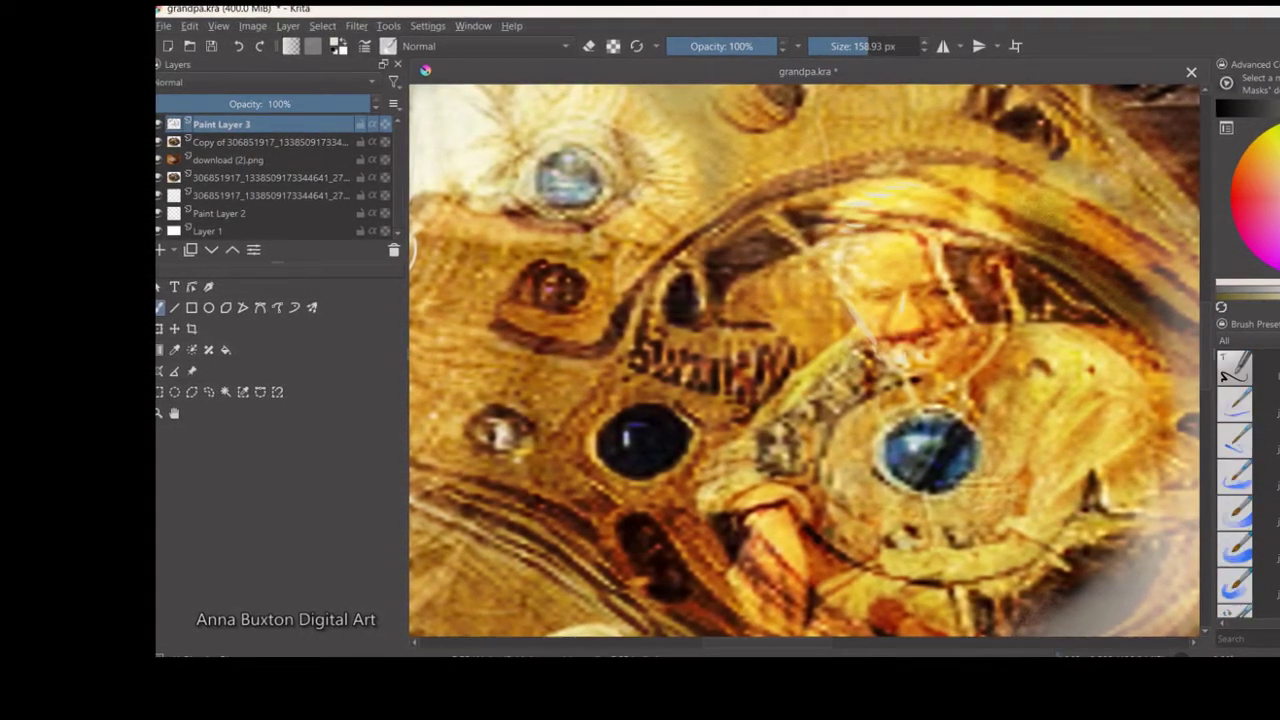
{"action": "left_click", "coordinate": [1240, 405]}
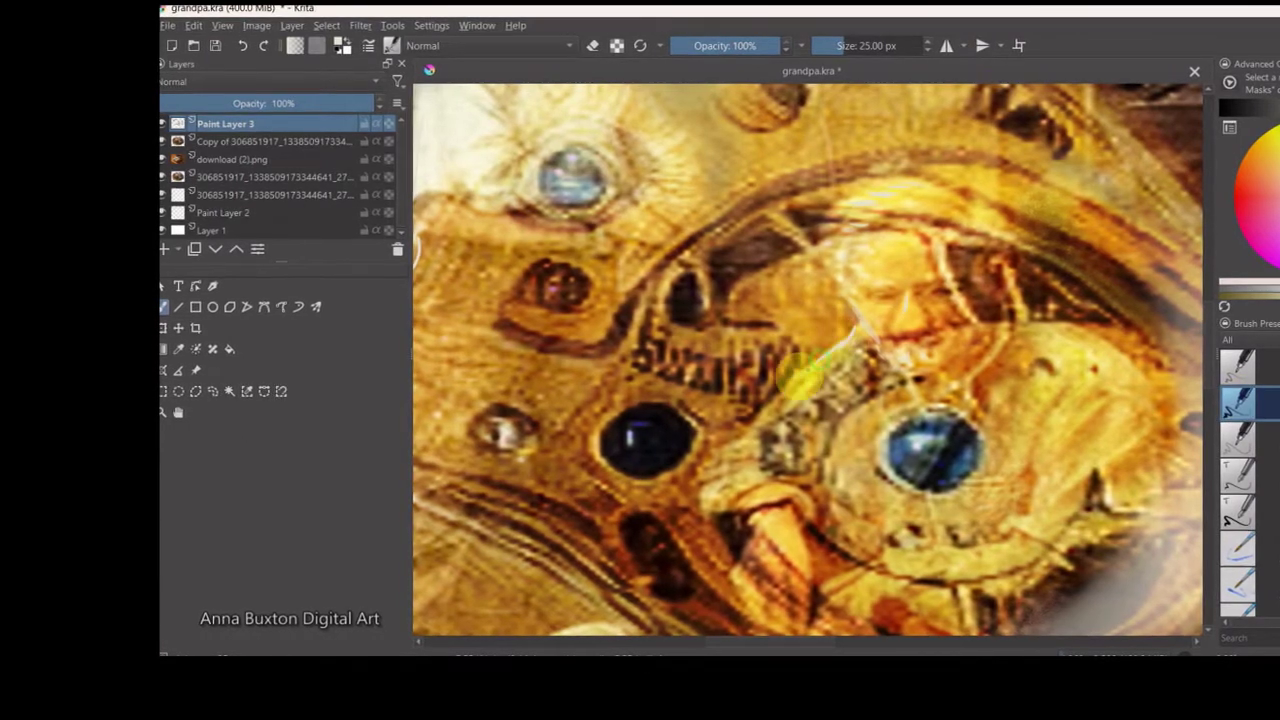
{"action": "left_click_drag", "start_coordinate": [711, 508], "coordinate": [843, 370]}
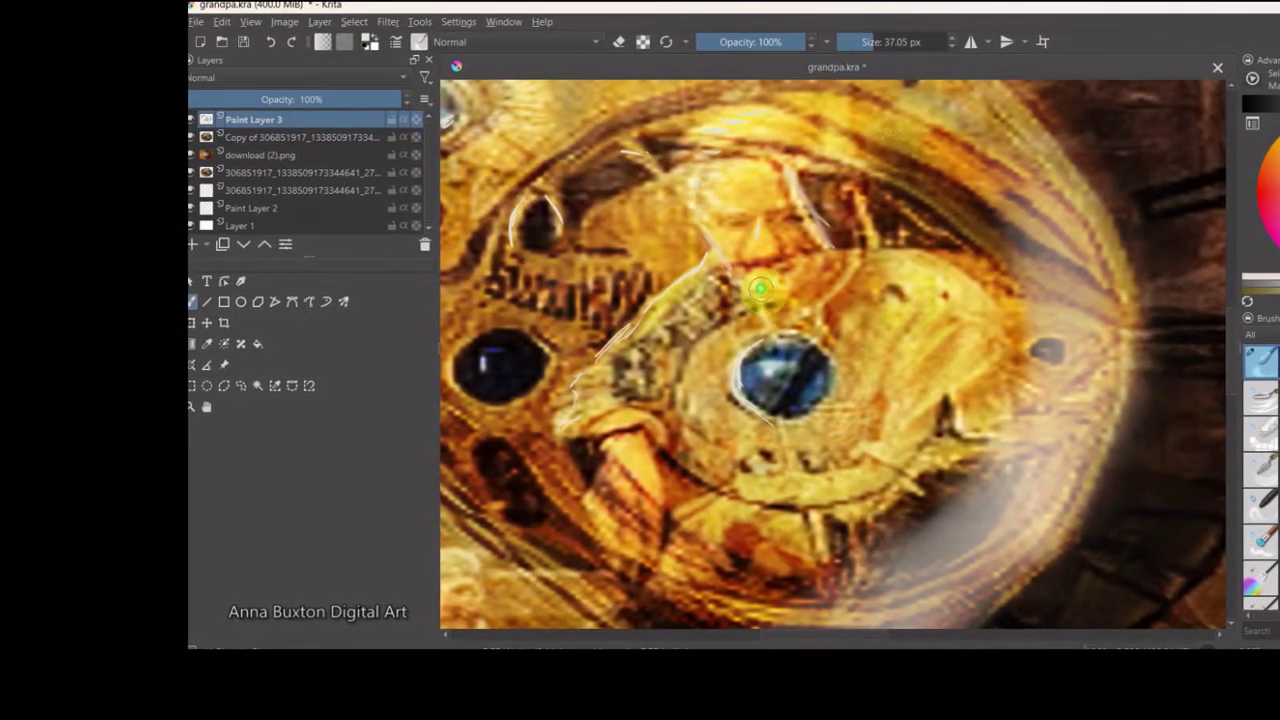
{"action": "left_click", "coordinate": [575, 410]}
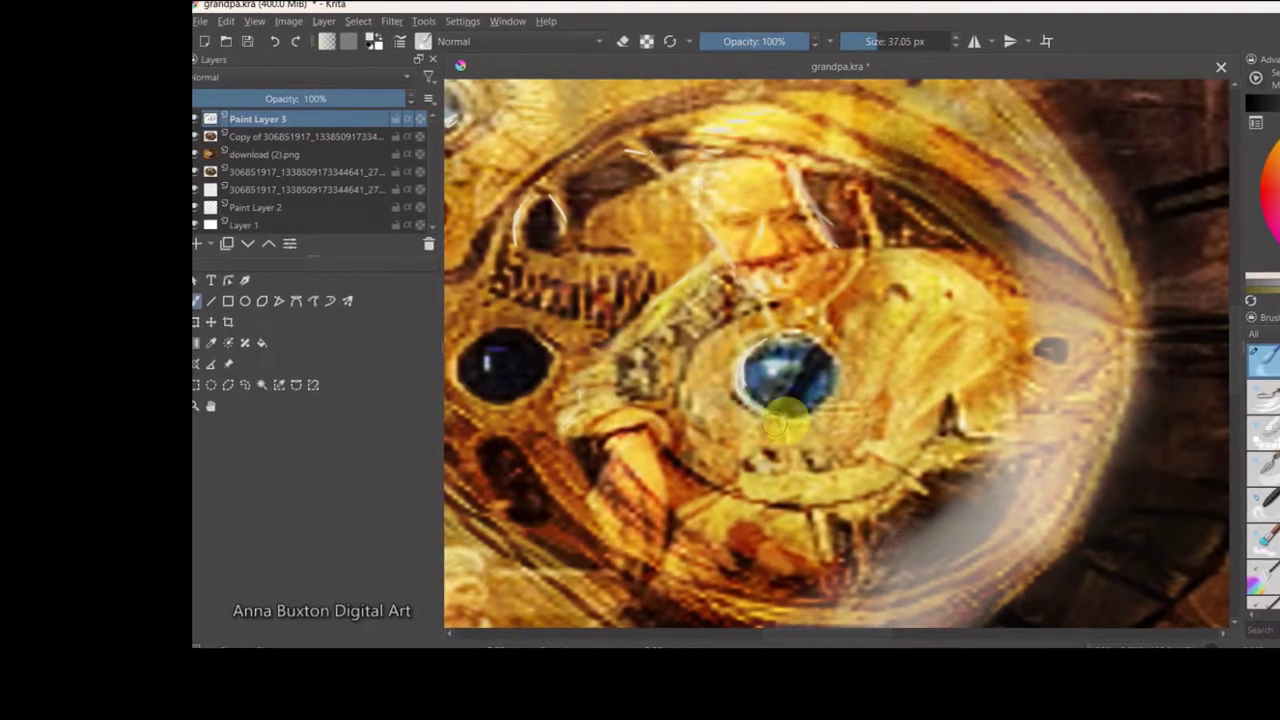
{"action": "scroll", "coordinate": [750, 368], "scroll_direction": "down", "scroll_amount": 2}
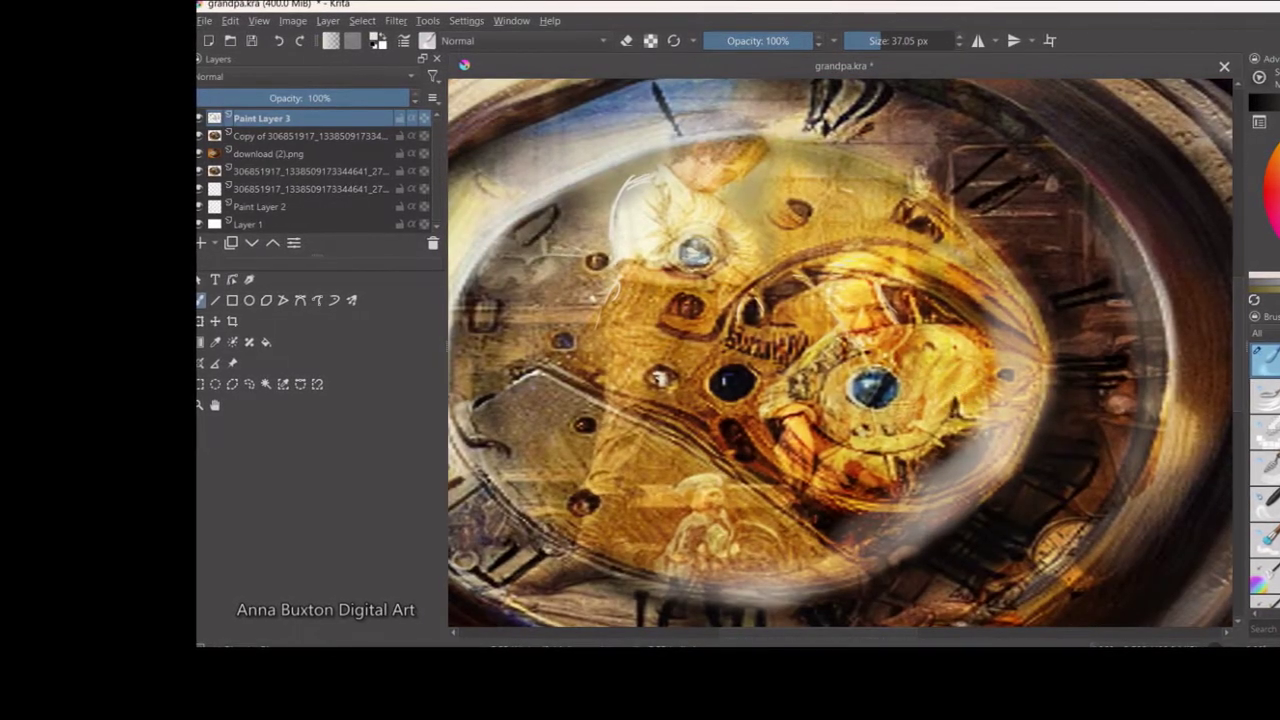
{"action": "scroll", "coordinate": [1040, 365], "scroll_direction": "up", "scroll_amount": 1}
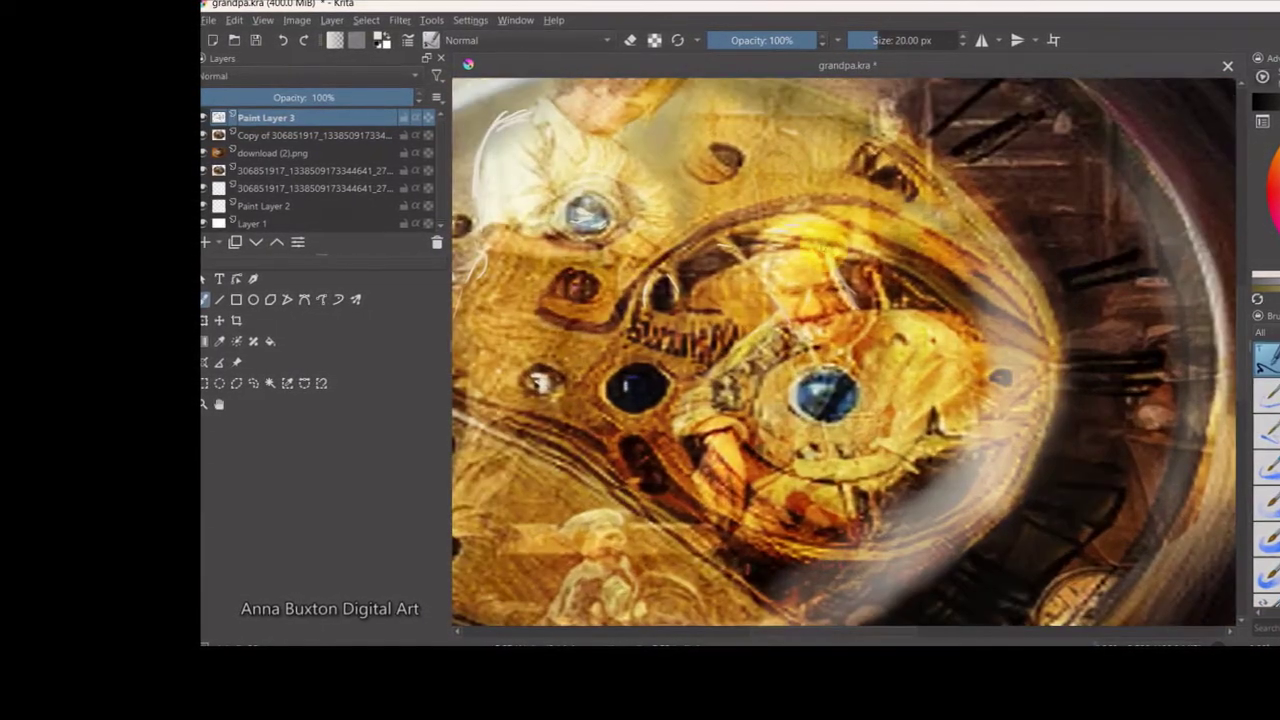
Step: Paint darker tones over the white hairline strokes across the upper dial
{"action": "left_click_drag", "start_coordinate": [694, 236], "coordinate": [825, 198]}
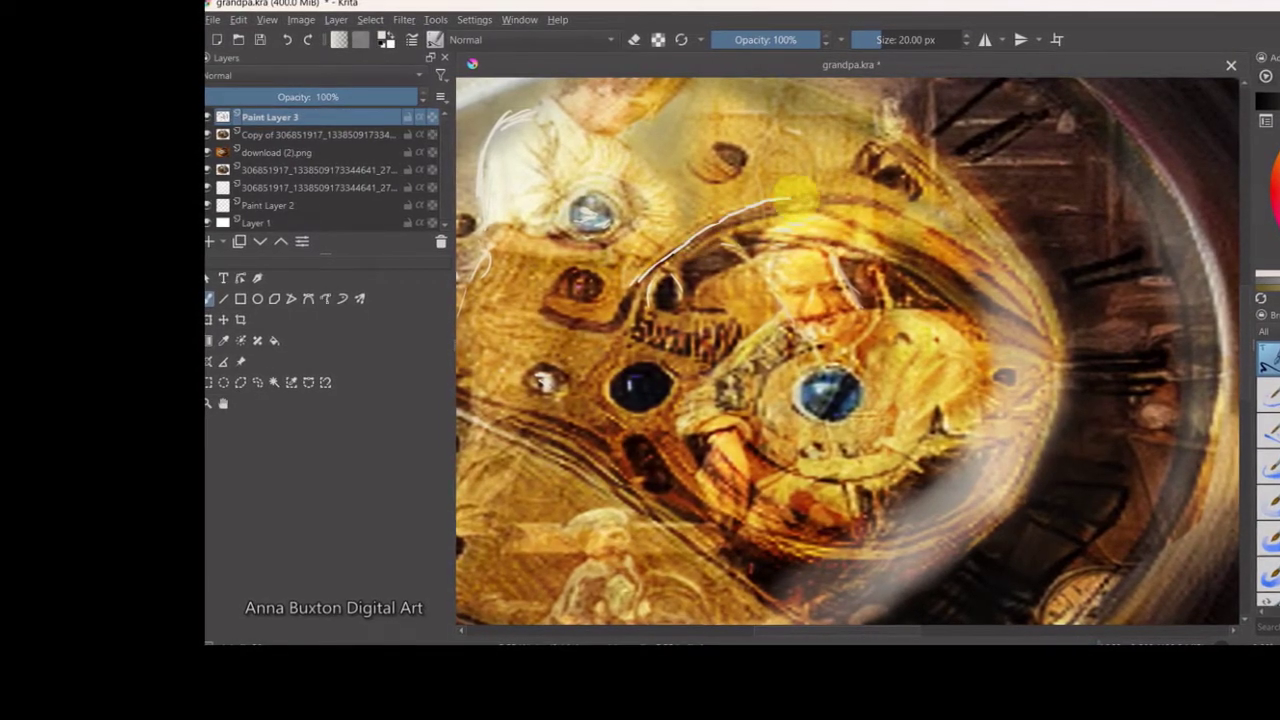
{"action": "scroll", "coordinate": [850, 350], "scroll_direction": "down", "scroll_amount": 1}
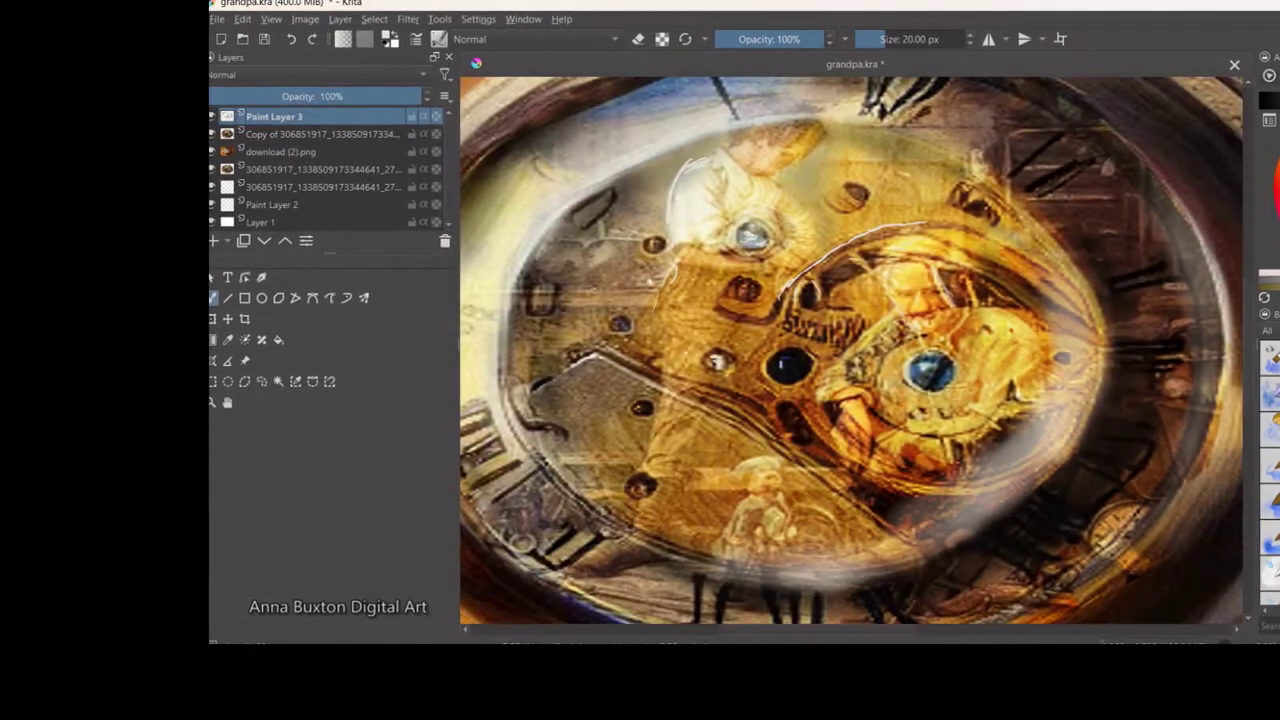
{"action": "scroll", "coordinate": [1063, 313], "scroll_direction": "up", "scroll_amount": 1}
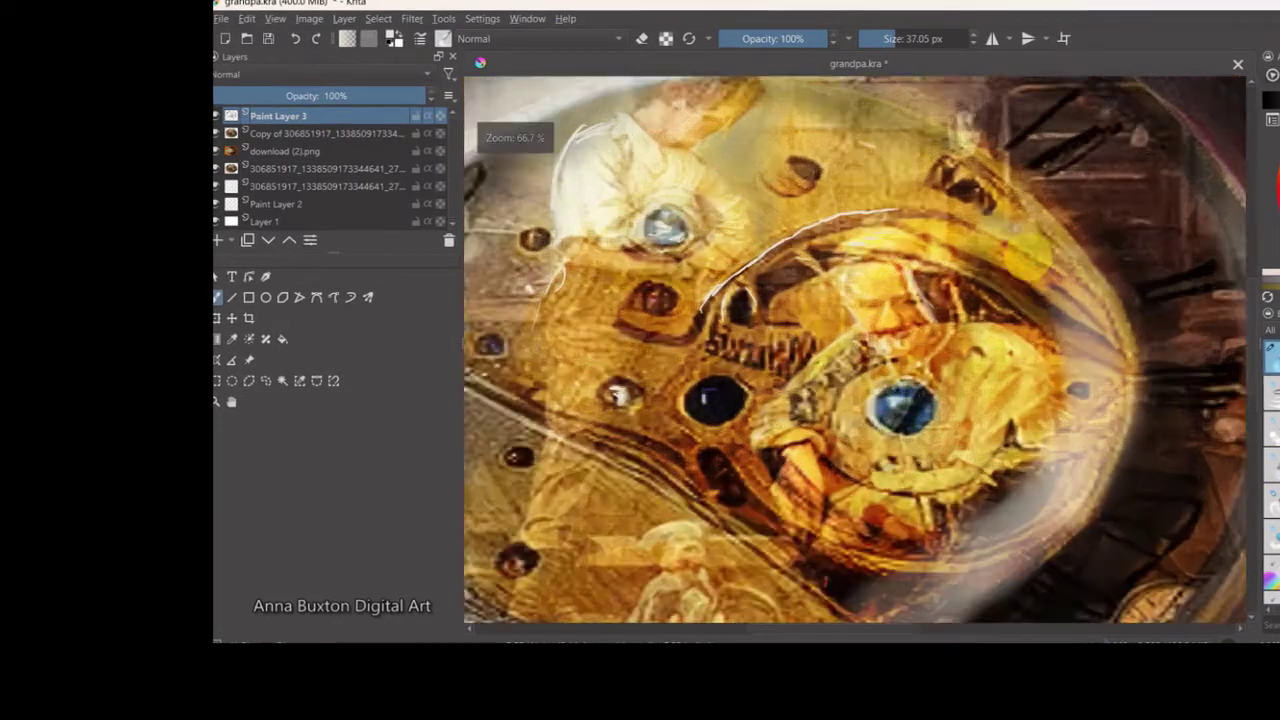
{"action": "scroll", "coordinate": [1063, 313], "scroll_direction": "up", "scroll_amount": 1}
{"action": "mouse_move", "coordinate": [703, 210]}
{"action": "left_mouse_down"}
{"action": "mouse_move", "coordinate": [545, 335]}
{"action": "mouse_move", "coordinate": [490, 203]}
{"action": "left_mouse_up"}
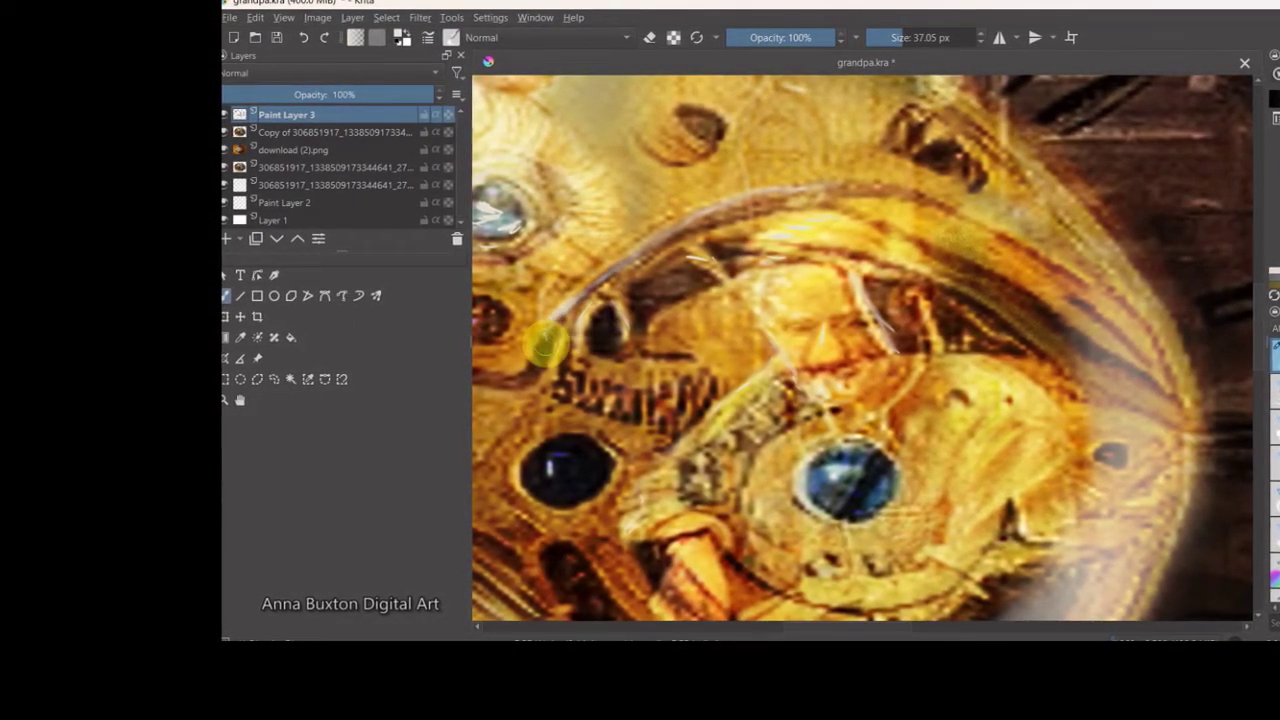
{"action": "scroll", "coordinate": [500, 218], "scroll_direction": "down", "scroll_amount": 2}
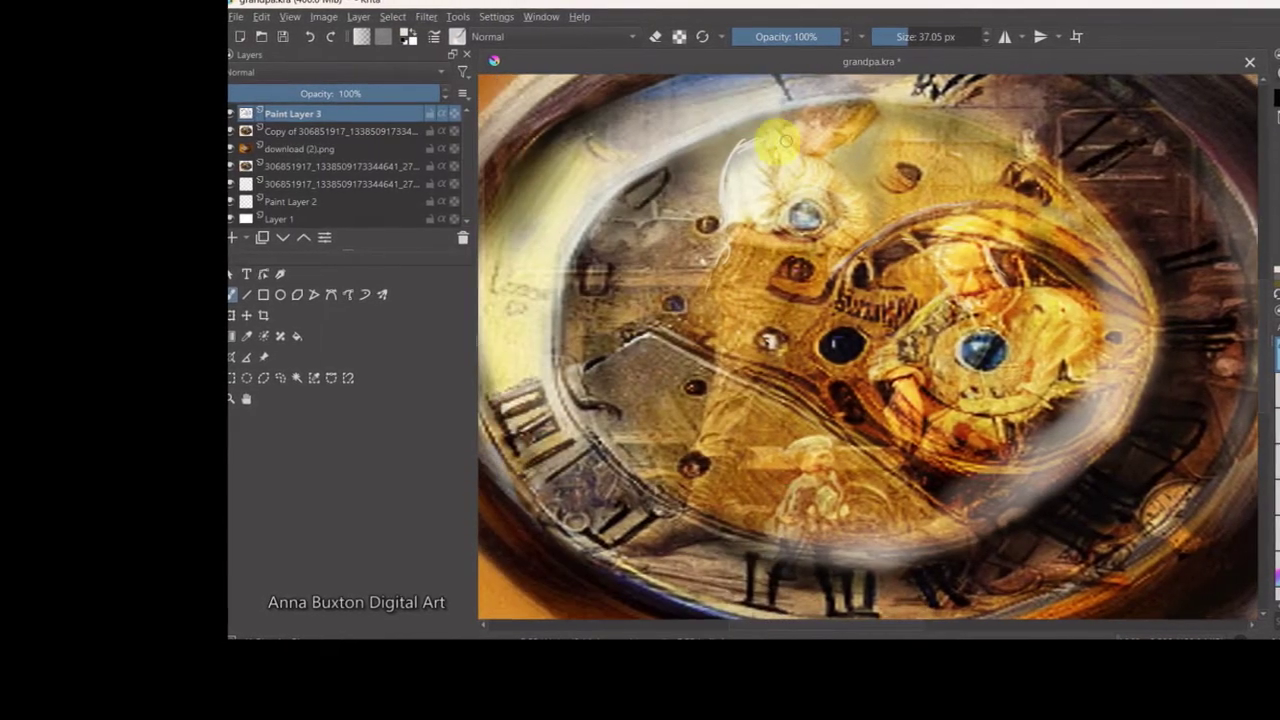
{"action": "scroll", "coordinate": [738, 158], "scroll_direction": "up", "scroll_amount": 1}
{"action": "mouse_move", "coordinate": [738, 158]}
{"action": "left_mouse_down"}
{"action": "mouse_move", "coordinate": [771, 129]}
{"action": "mouse_move", "coordinate": [729, 143]}
{"action": "mouse_move", "coordinate": [709, 171]}
{"action": "mouse_move", "coordinate": [720, 193]}
{"action": "left_mouse_up"}
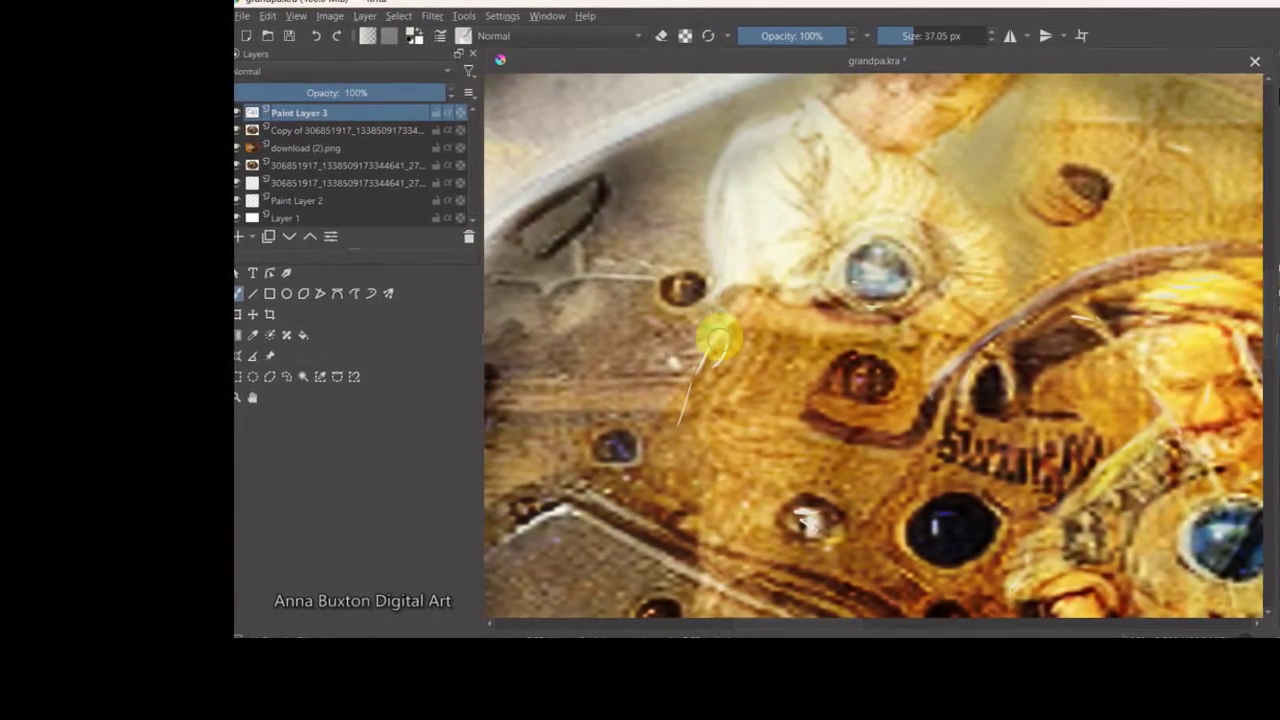
{"action": "left_click_drag", "start_coordinate": [716, 330], "coordinate": [680, 432]}
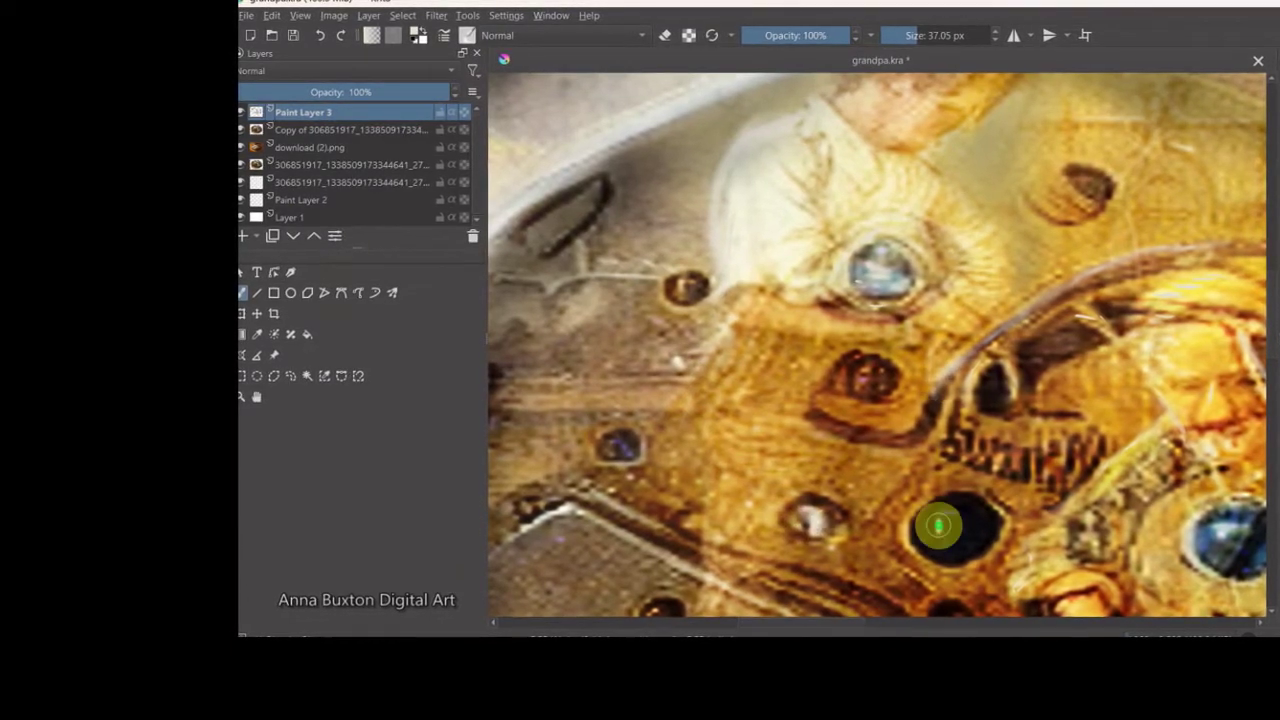
{"action": "scroll", "coordinate": [938, 526], "scroll_direction": "down", "scroll_amount": 2}
{"action": "scroll", "coordinate": [938, 526], "scroll_direction": "up", "scroll_amount": 1}
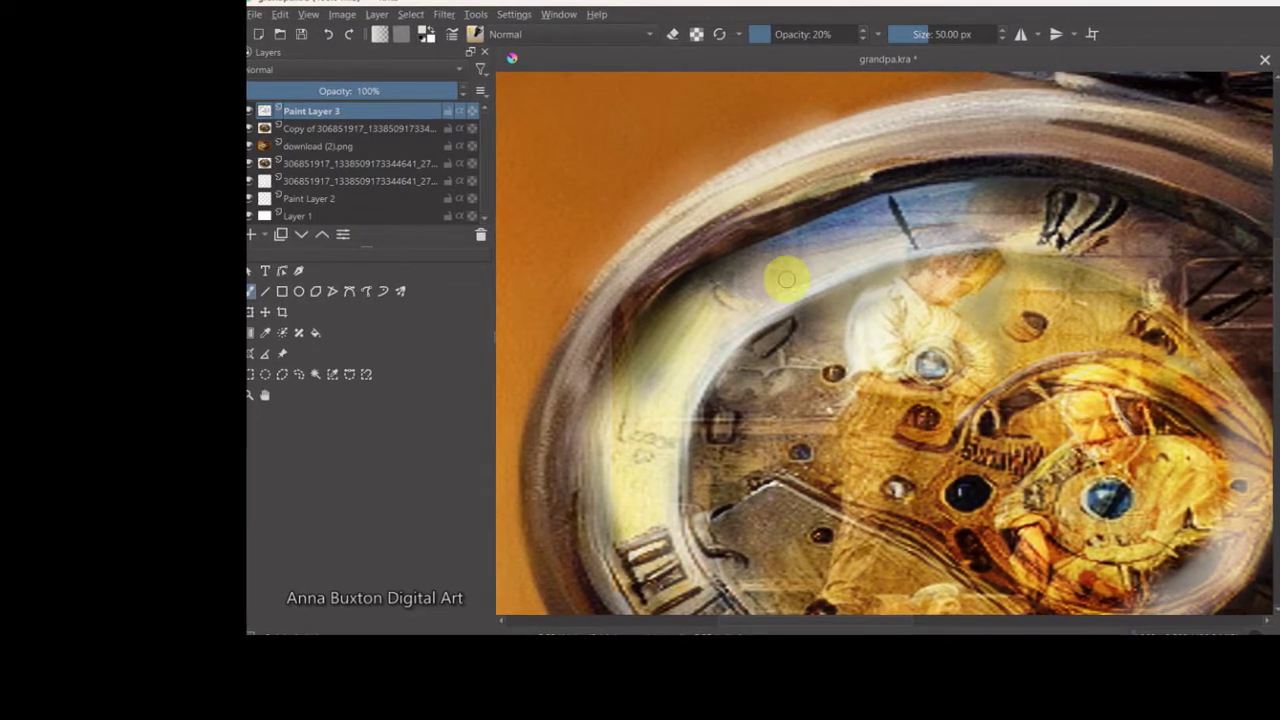
Step: At full opacity, dab white highlights on the upper-left glass, then shrink the brush to 25 px
{"action": "left_click", "coordinate": [932, 34]}
{"action": "left_click", "coordinate": [778, 34]}
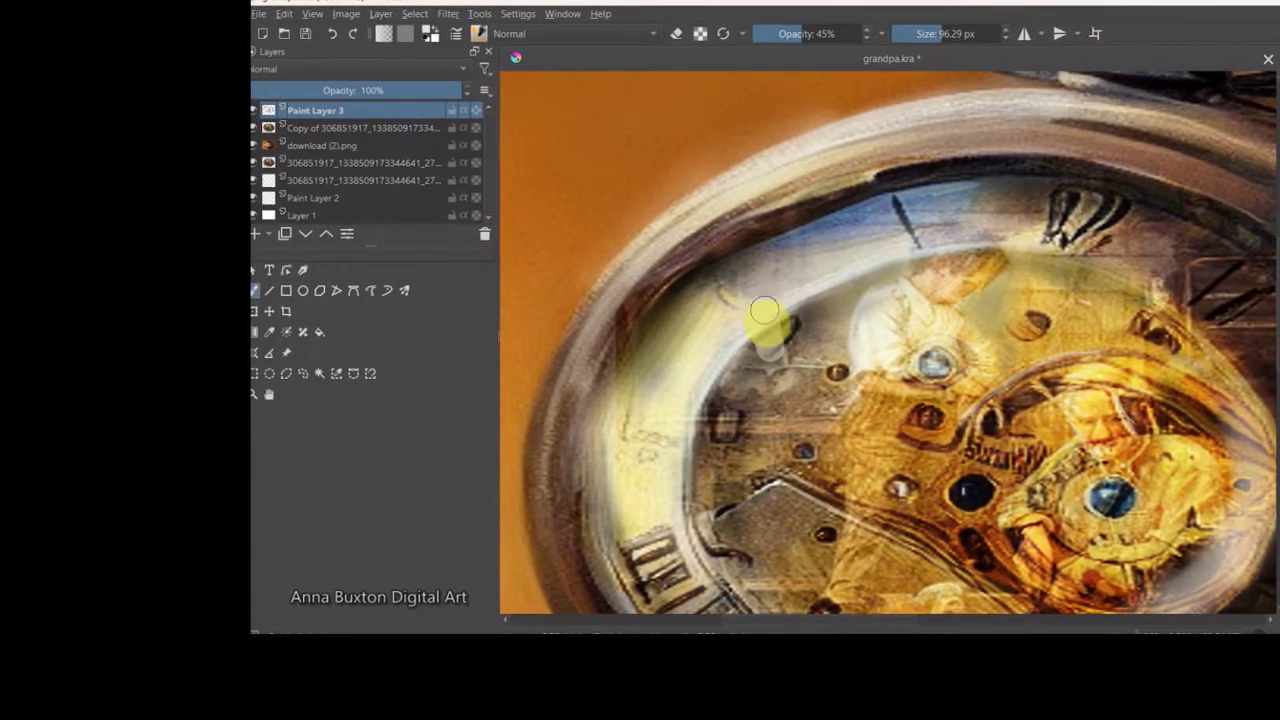
{"action": "left_click_drag", "start_coordinate": [777, 34], "coordinate": [866, 34]}
{"action": "left_click_drag", "start_coordinate": [768, 298], "coordinate": [779, 345]}
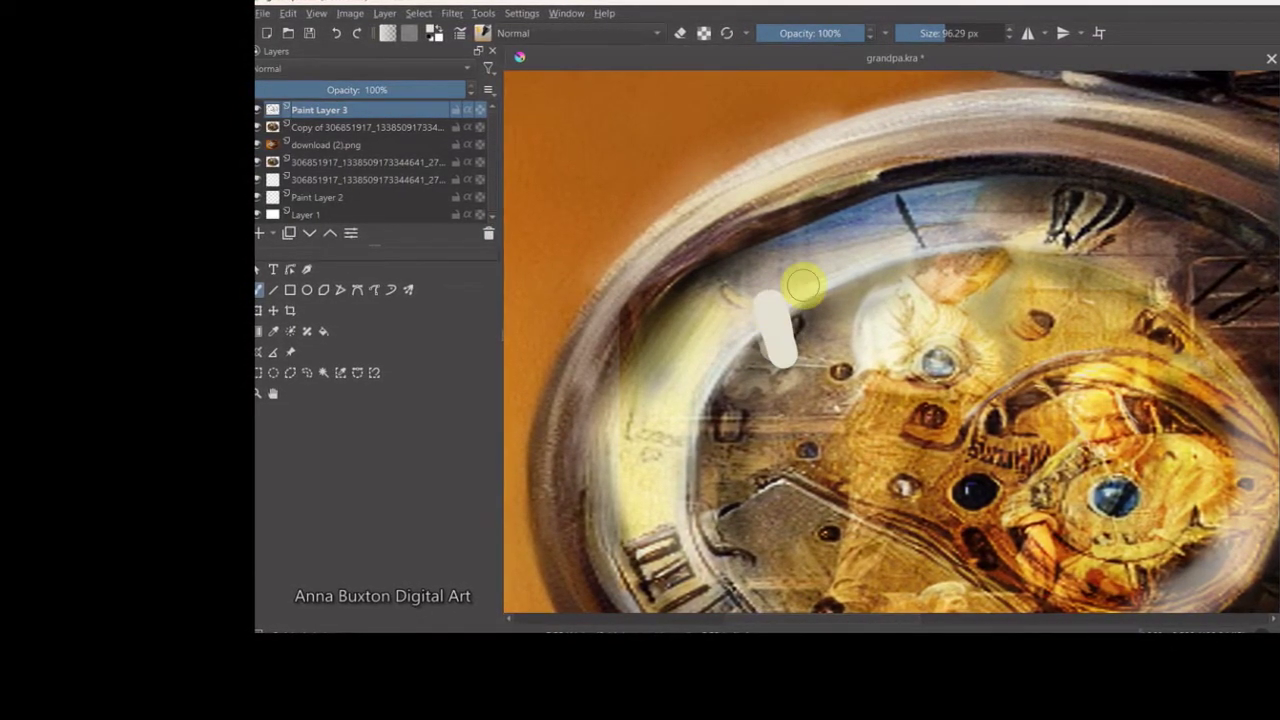
{"action": "left_click", "coordinate": [806, 281]}
{"action": "left_click", "coordinate": [825, 318]}
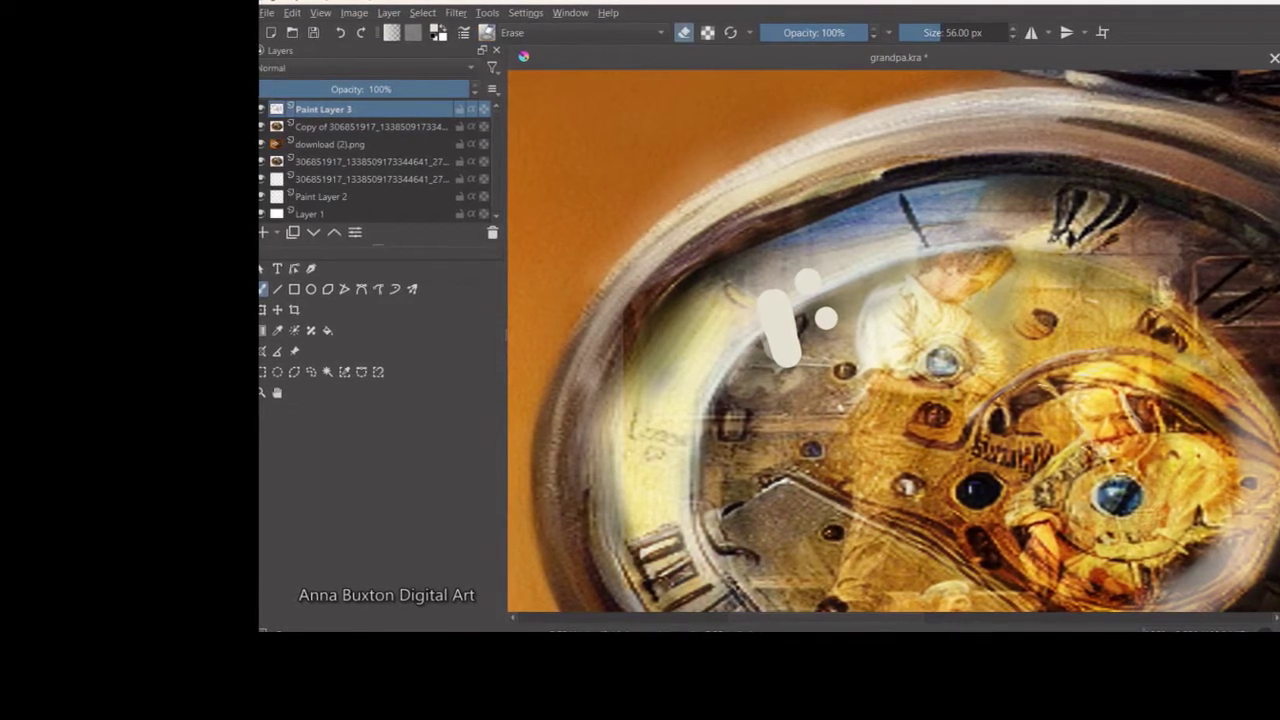
{"action": "key", "text": "bracketleft"}
{"action": "key", "text": "bracketleft"}
{"action": "key", "text": "bracketleft"}
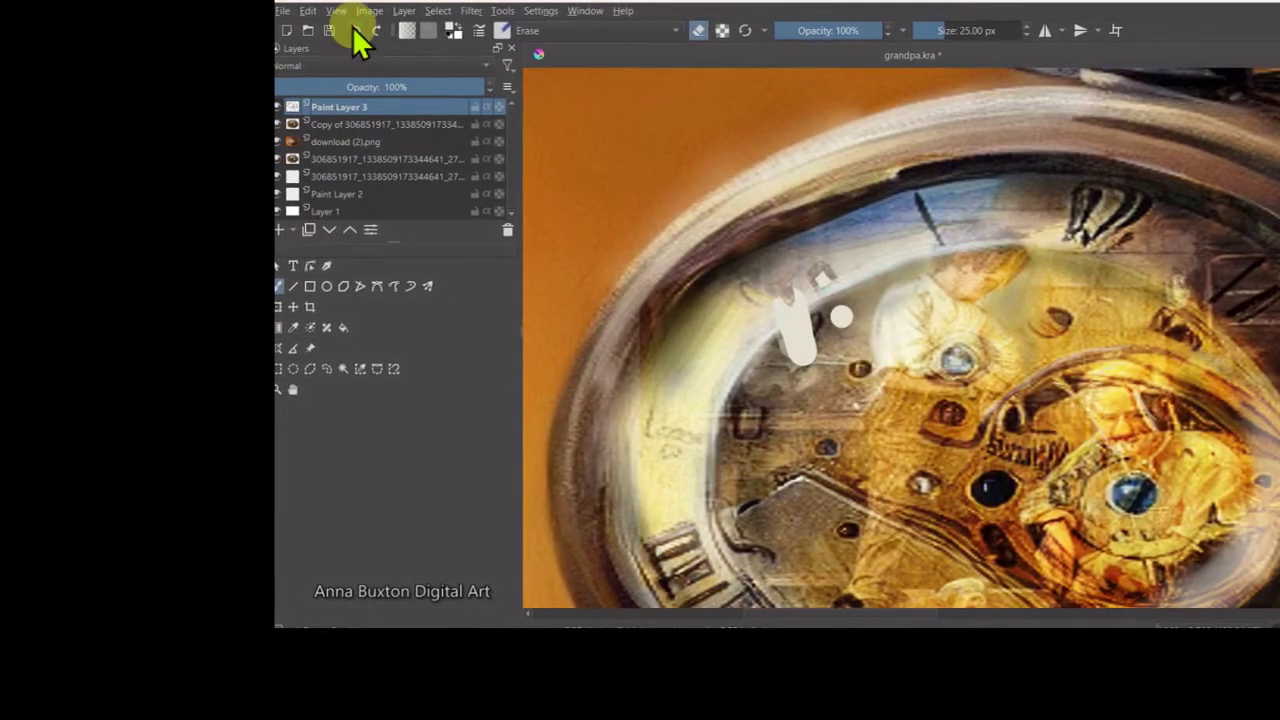
Step: Try drawing white rectangular glints on the upper-left glass, undoing the failed attempts
{"action": "left_click", "coordinate": [313, 287]}
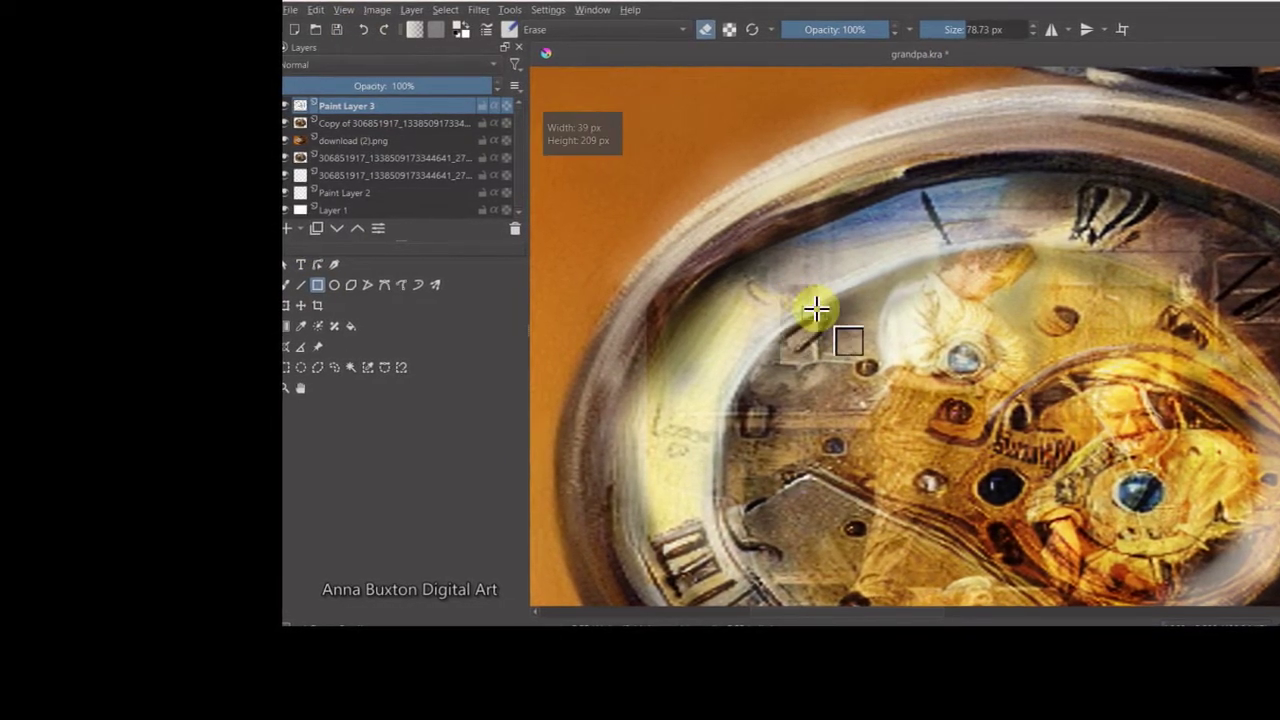
{"action": "left_click_drag", "start_coordinate": [815, 310], "coordinate": [860, 205]}
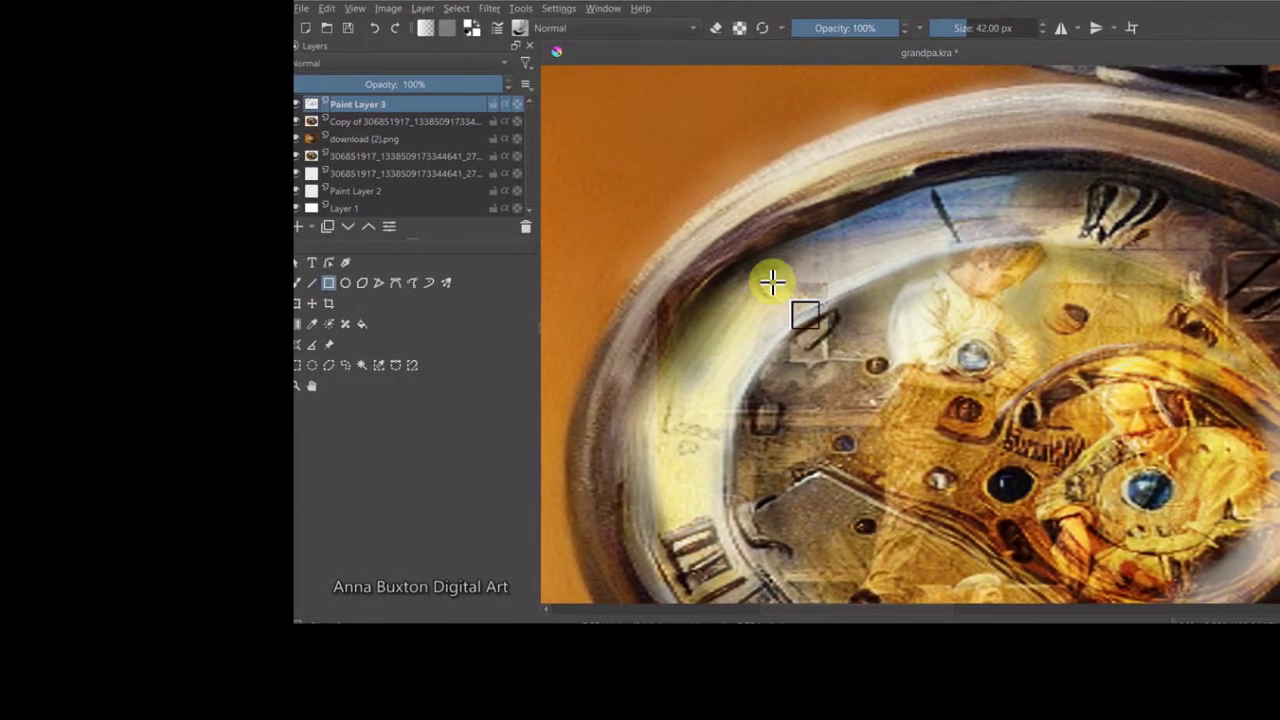
{"action": "left_click", "coordinate": [977, 28]}
{"action": "left_click_drag", "start_coordinate": [805, 300], "coordinate": [873, 241]}
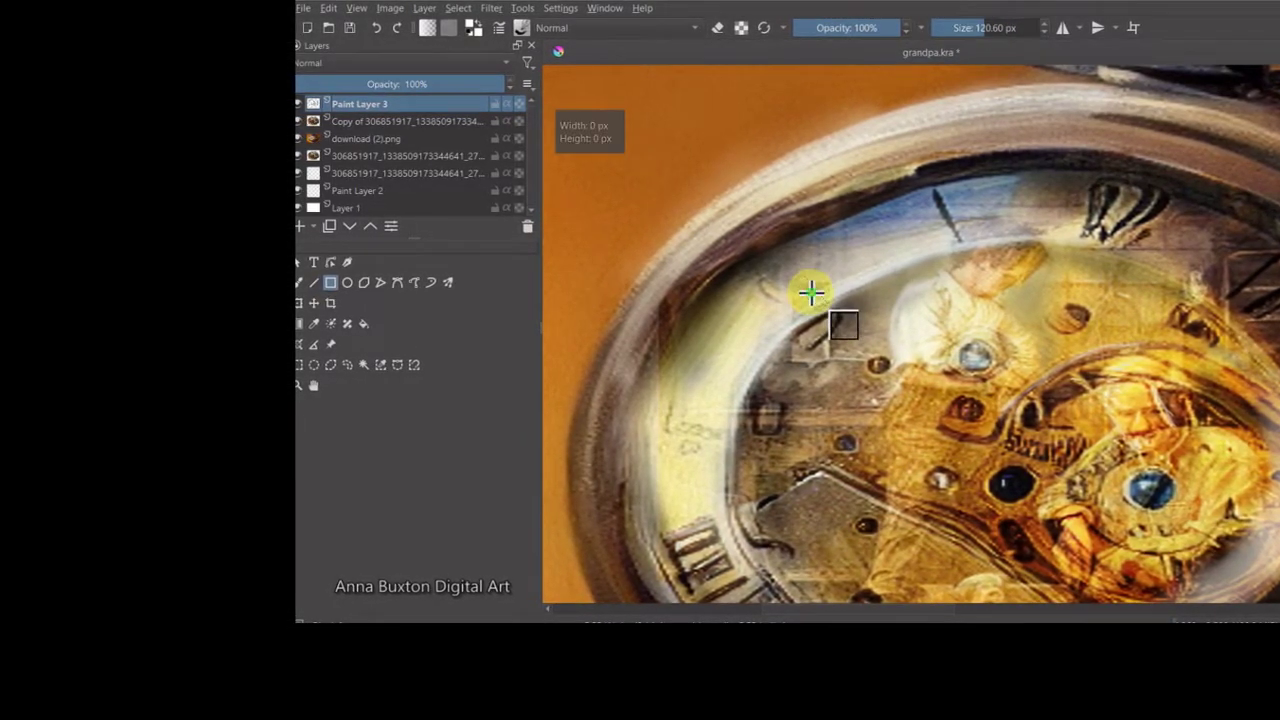
{"action": "left_click", "coordinate": [378, 28]}
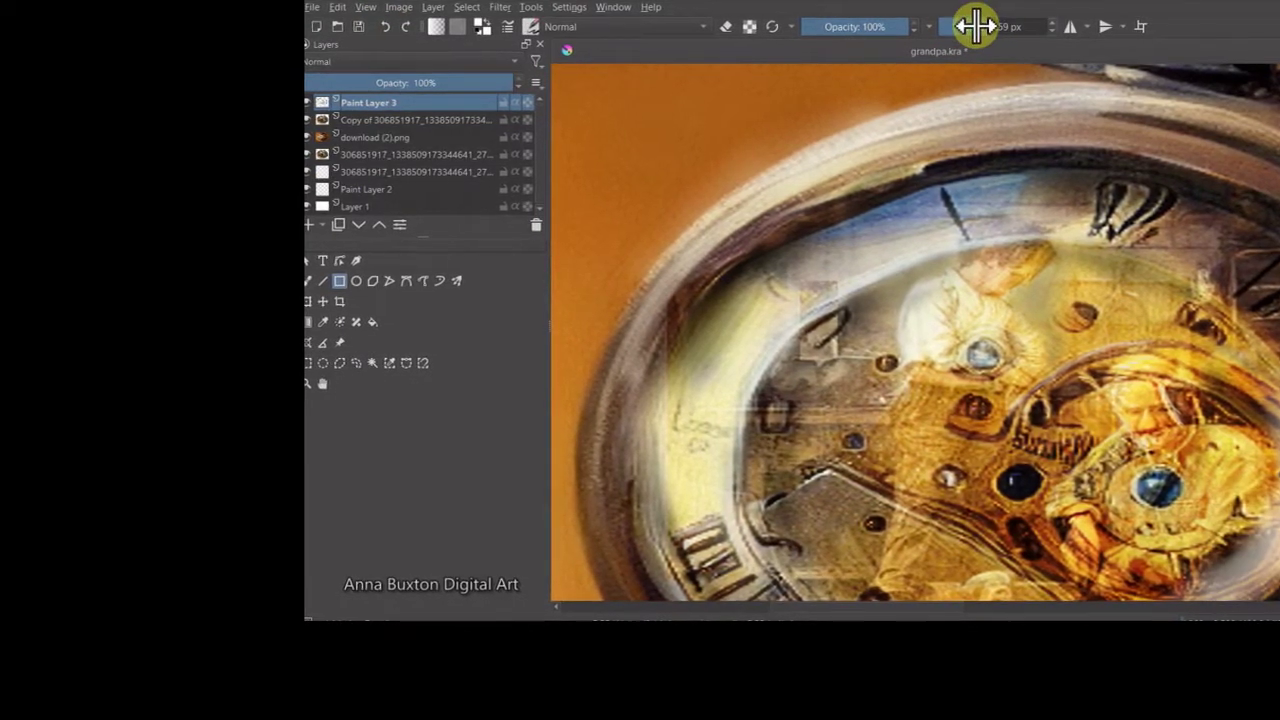
{"action": "left_click_drag", "start_coordinate": [817, 277], "coordinate": [823, 360]}
{"action": "left_click_drag", "start_coordinate": [871, 275], "coordinate": [875, 355]}
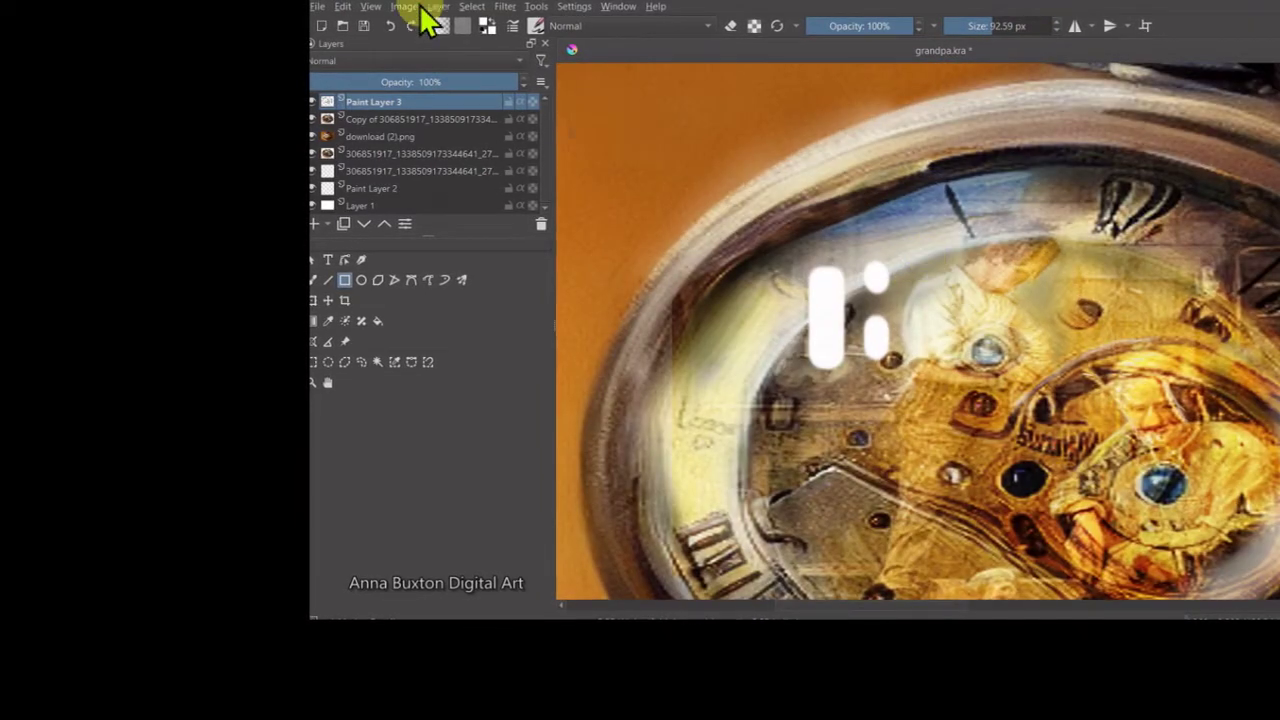
{"action": "left_click", "coordinate": [388, 26]}
{"action": "left_click", "coordinate": [388, 26]}
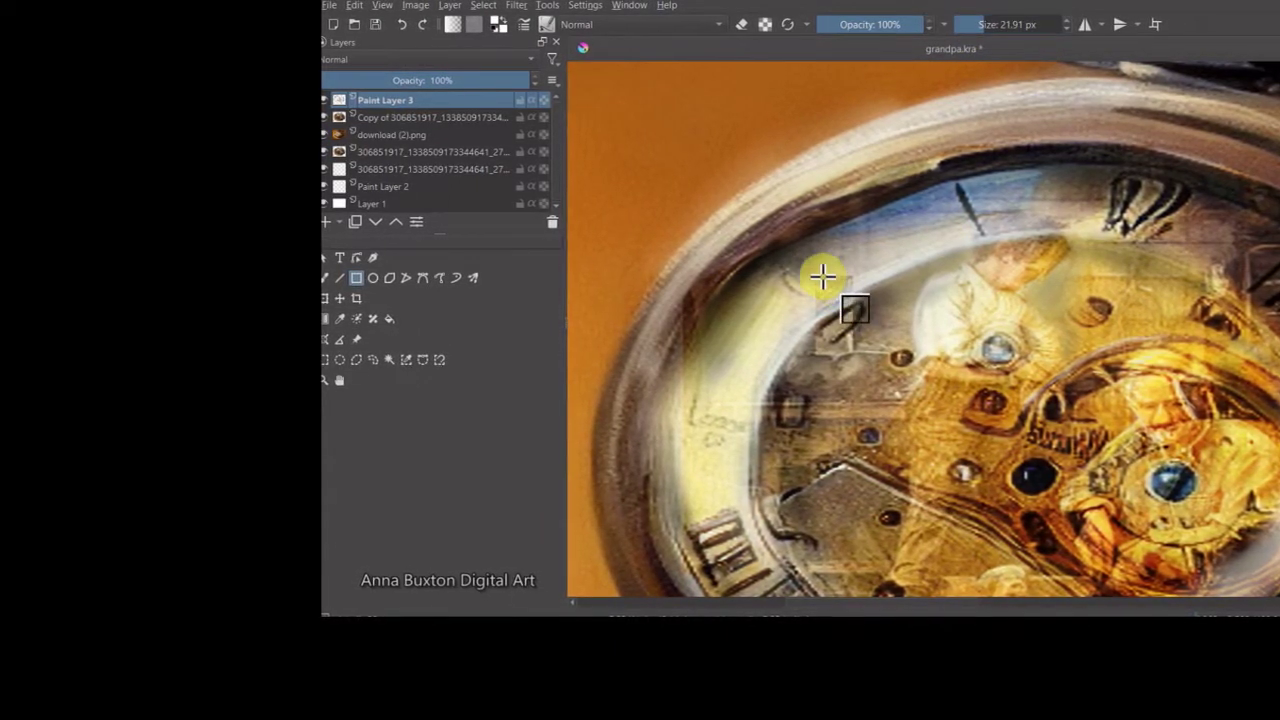
Step: Outline the final rectangular glint and enlarge the freehand brush to fill it
{"action": "mouse_move", "coordinate": [822, 276]}
{"action": "left_mouse_down"}
{"action": "mouse_move", "coordinate": [882, 323]}
{"action": "mouse_move", "coordinate": [890, 305]}
{"action": "left_mouse_up"}
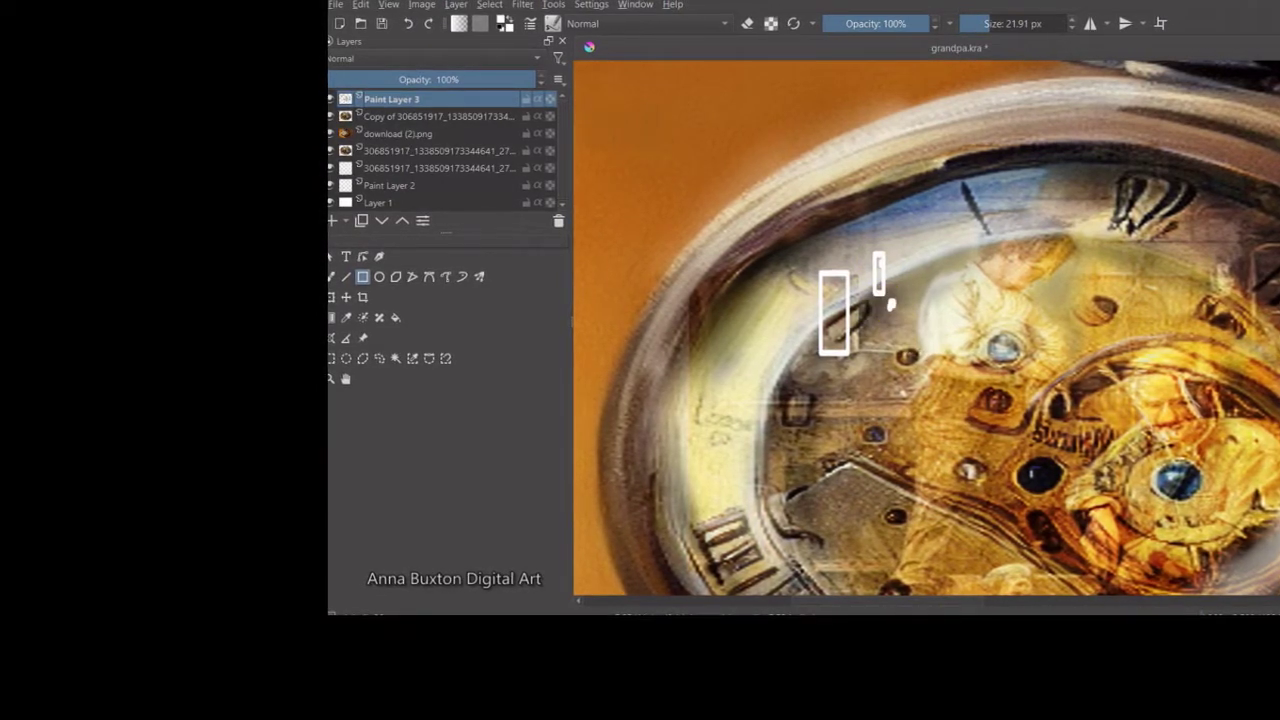
{"action": "left_click", "coordinate": [335, 276]}
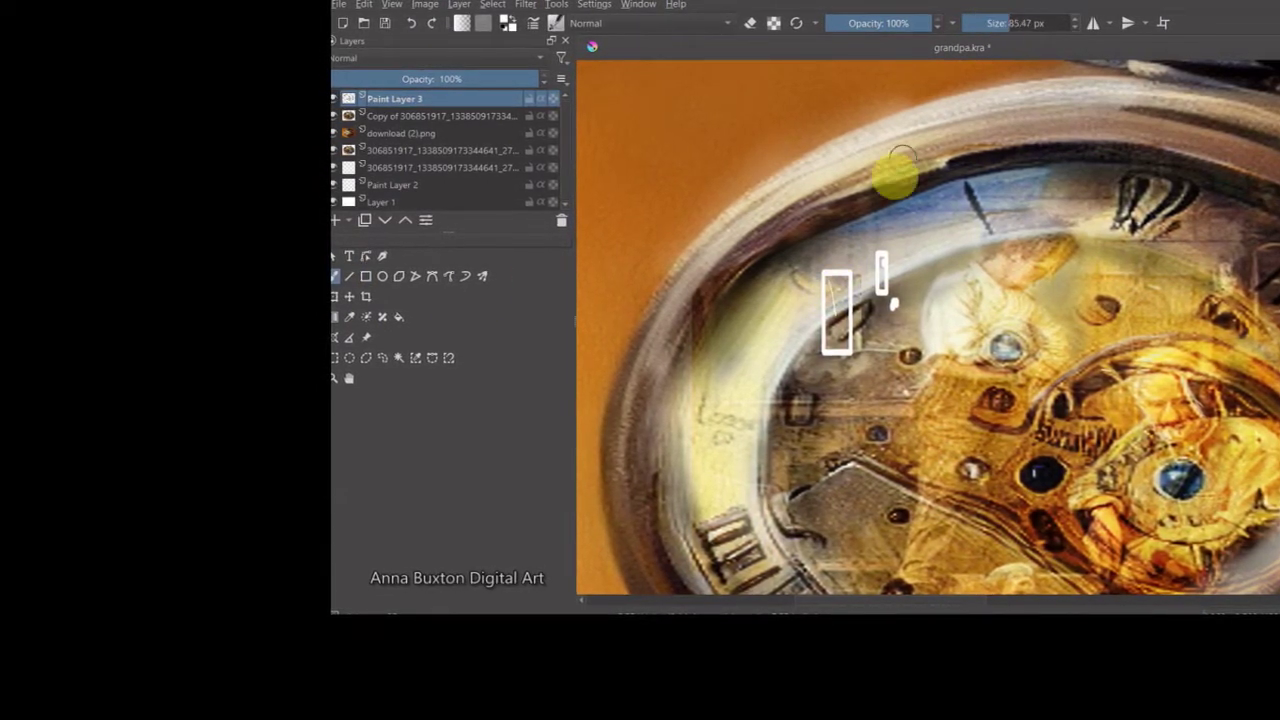
{"action": "left_click_drag", "start_coordinate": [1000, 16], "coordinate": [1035, 18]}
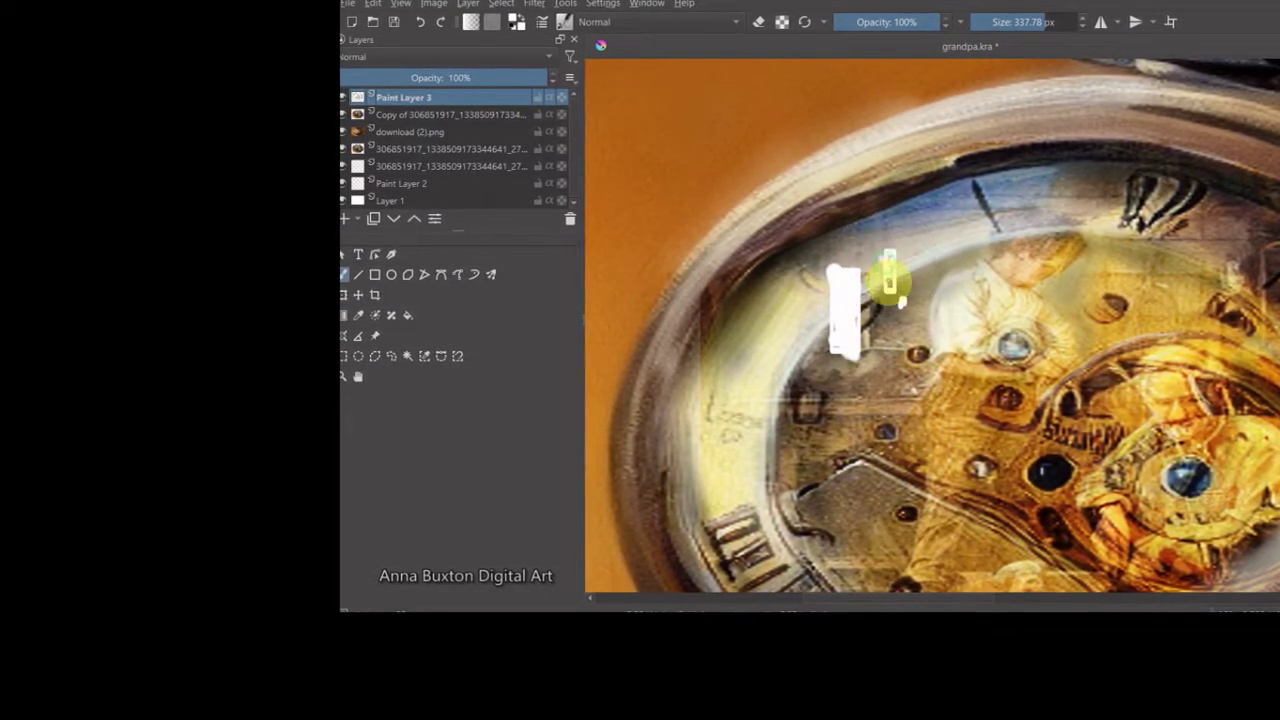
Step: Erase thin vertical streaks through the white glints on the upper-left watch glass
{"action": "scroll", "coordinate": [905, 305], "scroll_direction": "down", "scroll_amount": 5}
{"action": "scroll", "coordinate": [905, 305], "scroll_direction": "up", "scroll_amount": 3}
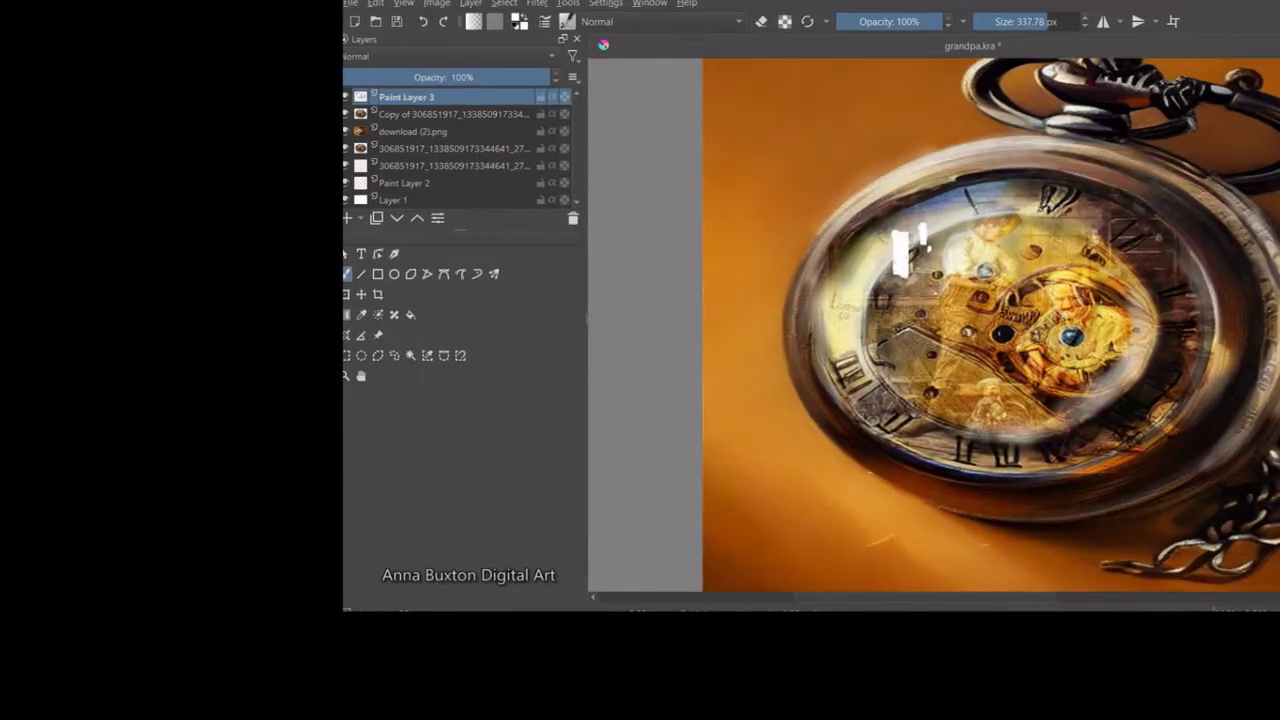
{"action": "scroll", "coordinate": [1152, 530], "scroll_direction": "up", "scroll_amount": 2}
{"action": "key", "text": "e"}
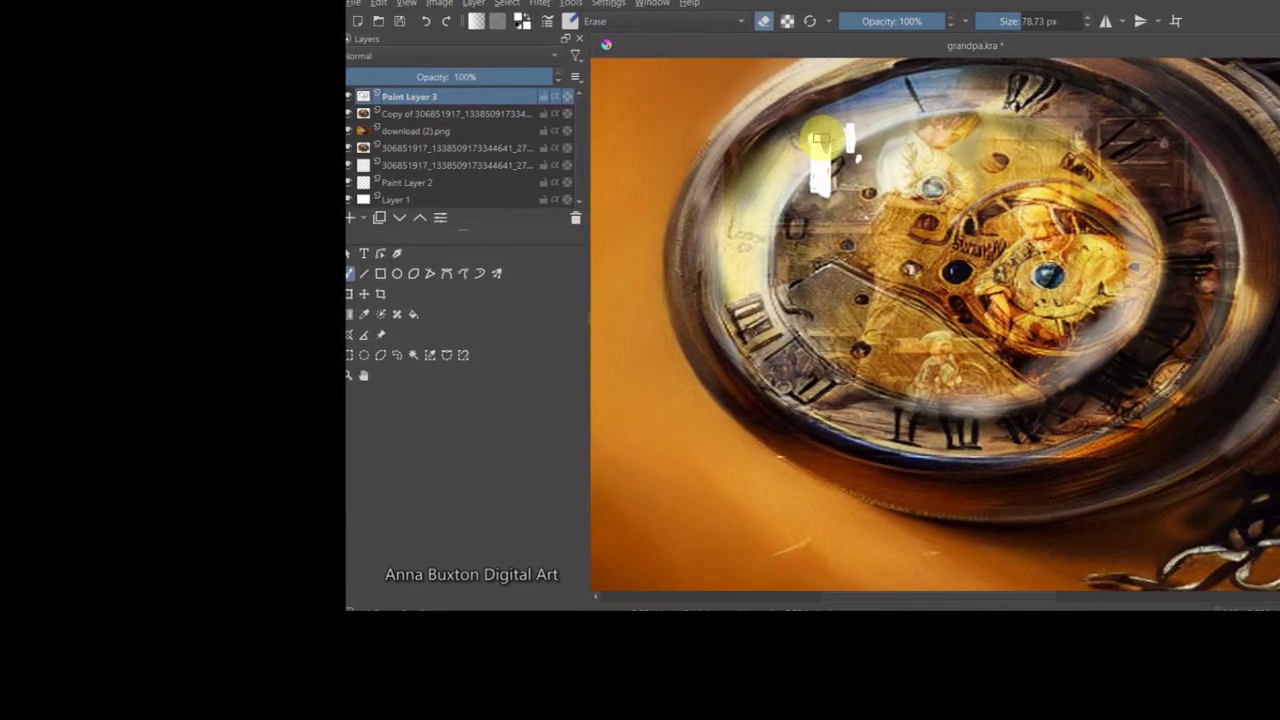
{"action": "left_click_drag", "start_coordinate": [838, 148], "coordinate": [843, 115]}
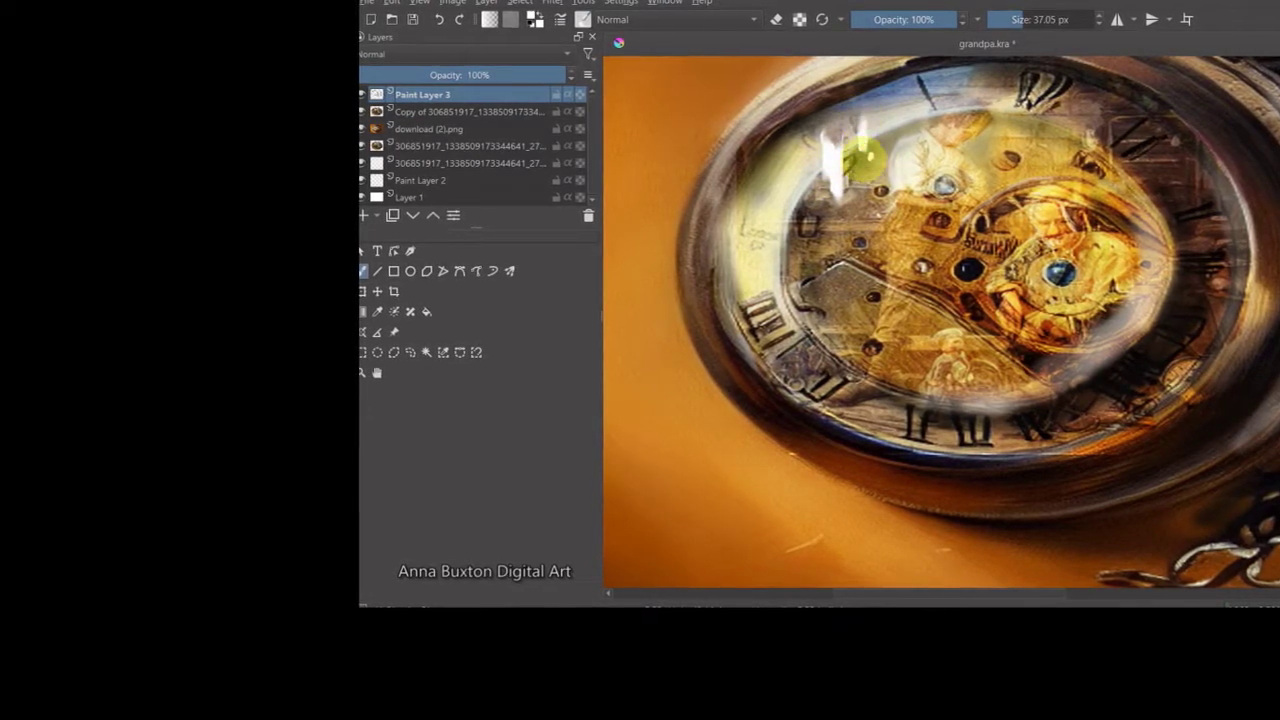
{"action": "scroll", "coordinate": [864, 160], "scroll_direction": "down", "scroll_amount": 3}
{"action": "scroll", "coordinate": [864, 160], "scroll_direction": "up", "scroll_amount": 1}
{"action": "left_click", "coordinate": [412, 270]}
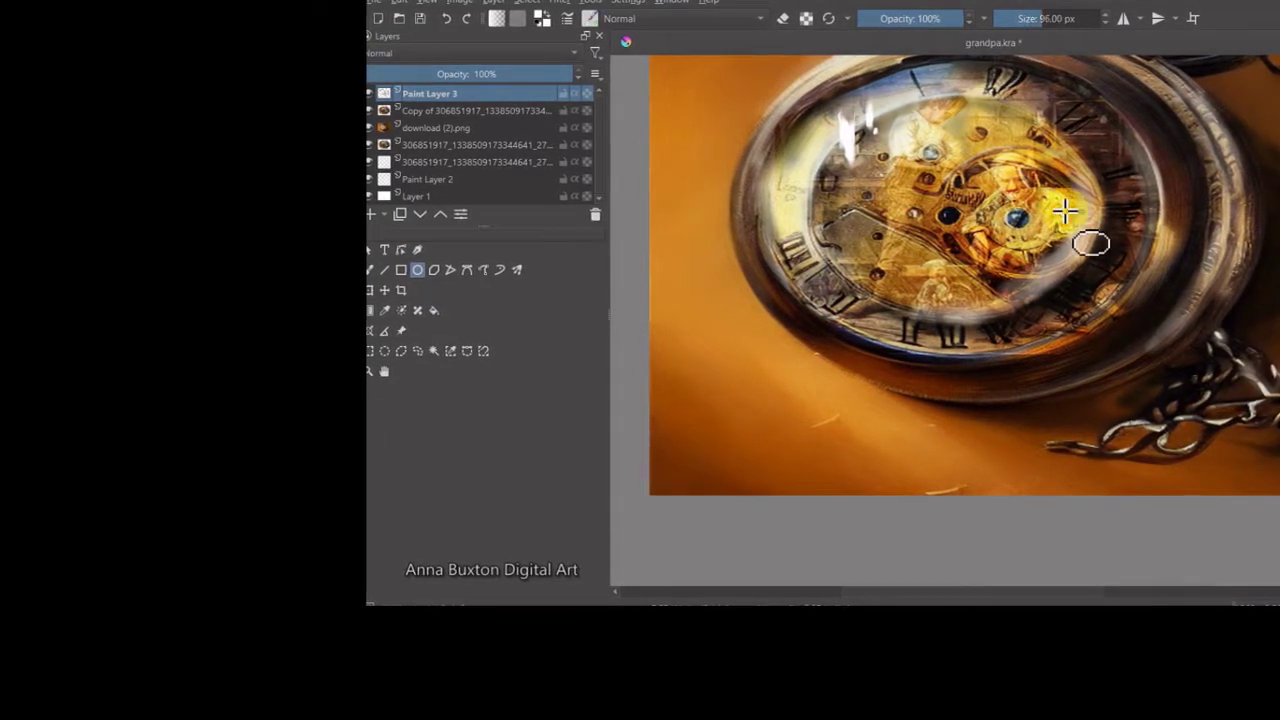
{"action": "scroll", "coordinate": [800, 129], "scroll_direction": "up", "scroll_amount": 1}
{"action": "scroll", "coordinate": [829, 91], "scroll_direction": "down", "scroll_amount": 4}
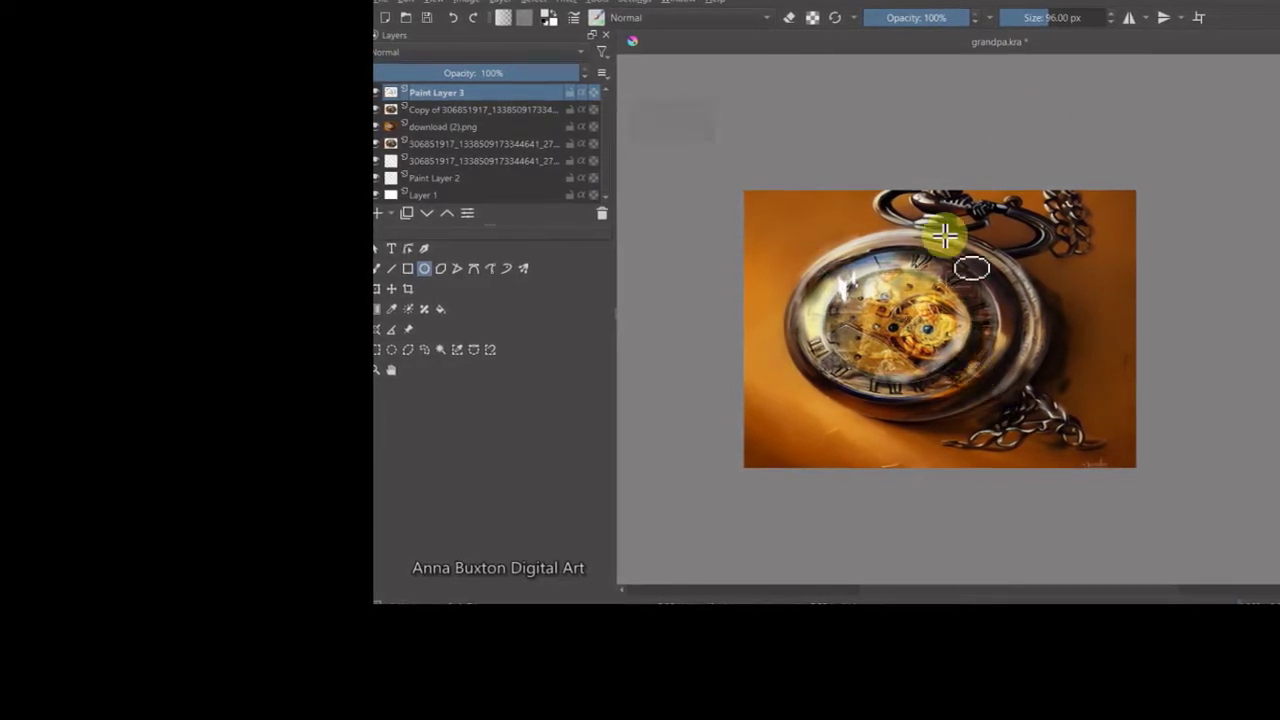
{"action": "scroll", "coordinate": [943, 225], "scroll_direction": "up", "scroll_amount": 3}
{"action": "mouse_move", "coordinate": [826, 303]}
{"action": "left_mouse_down"}
{"action": "mouse_move", "coordinate": [1040, 463]}
{"action": "mouse_move", "coordinate": [794, 357]}
{"action": "mouse_move", "coordinate": [875, 340]}
{"action": "mouse_move", "coordinate": [1043, 386]}
{"action": "left_mouse_up"}
{"action": "scroll", "coordinate": [1012, 353], "scroll_direction": "down", "scroll_amount": 3}
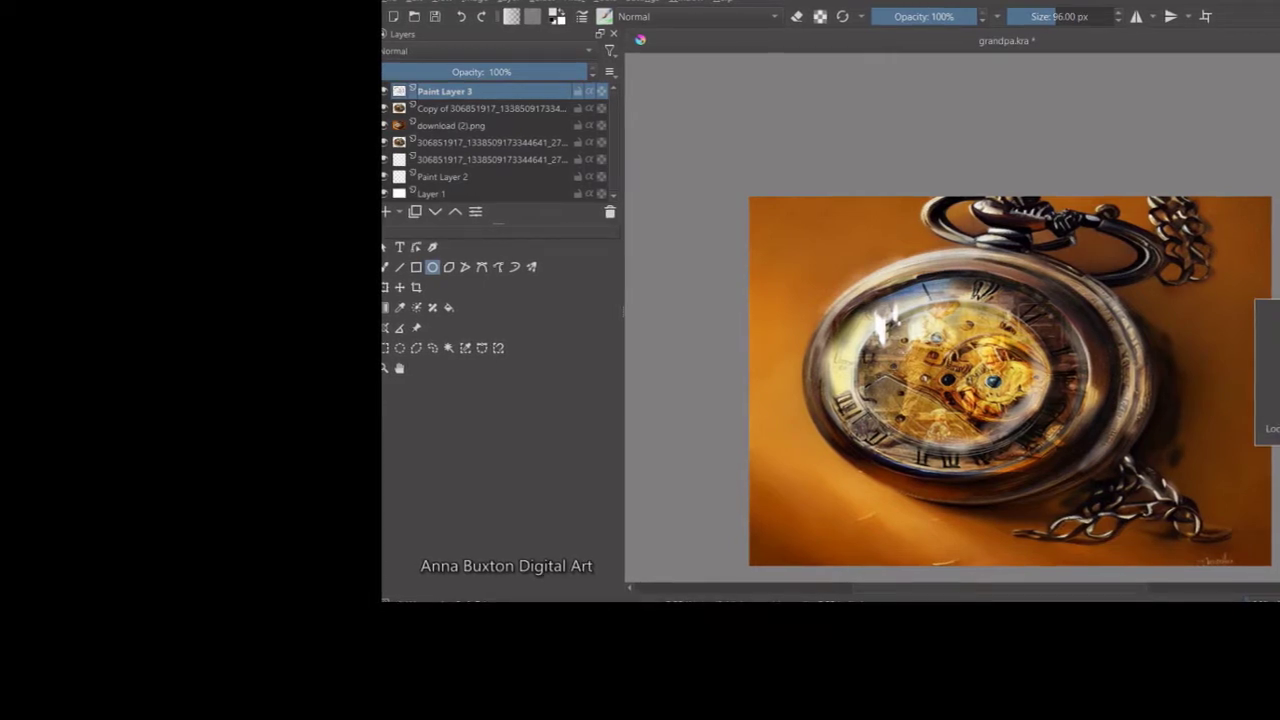
{"action": "key", "text": "bracketright"}
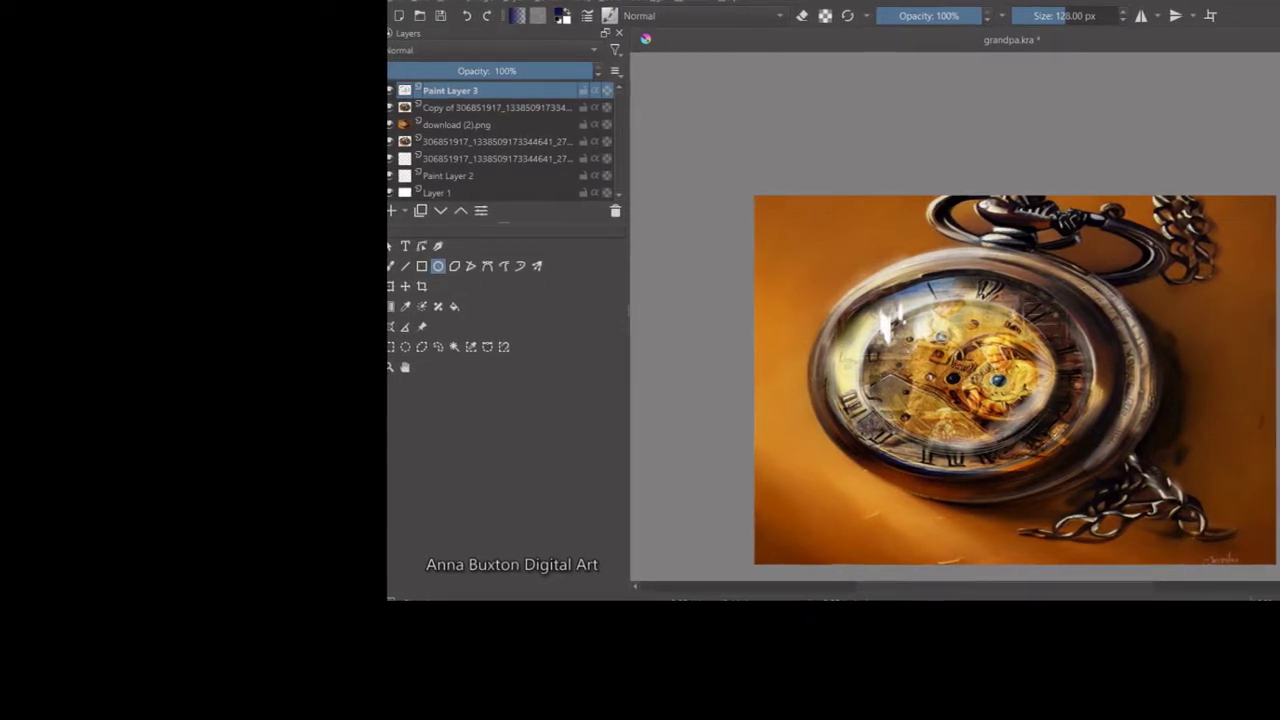
{"action": "left_click_drag", "start_coordinate": [1052, 14], "coordinate": [1036, 14]}
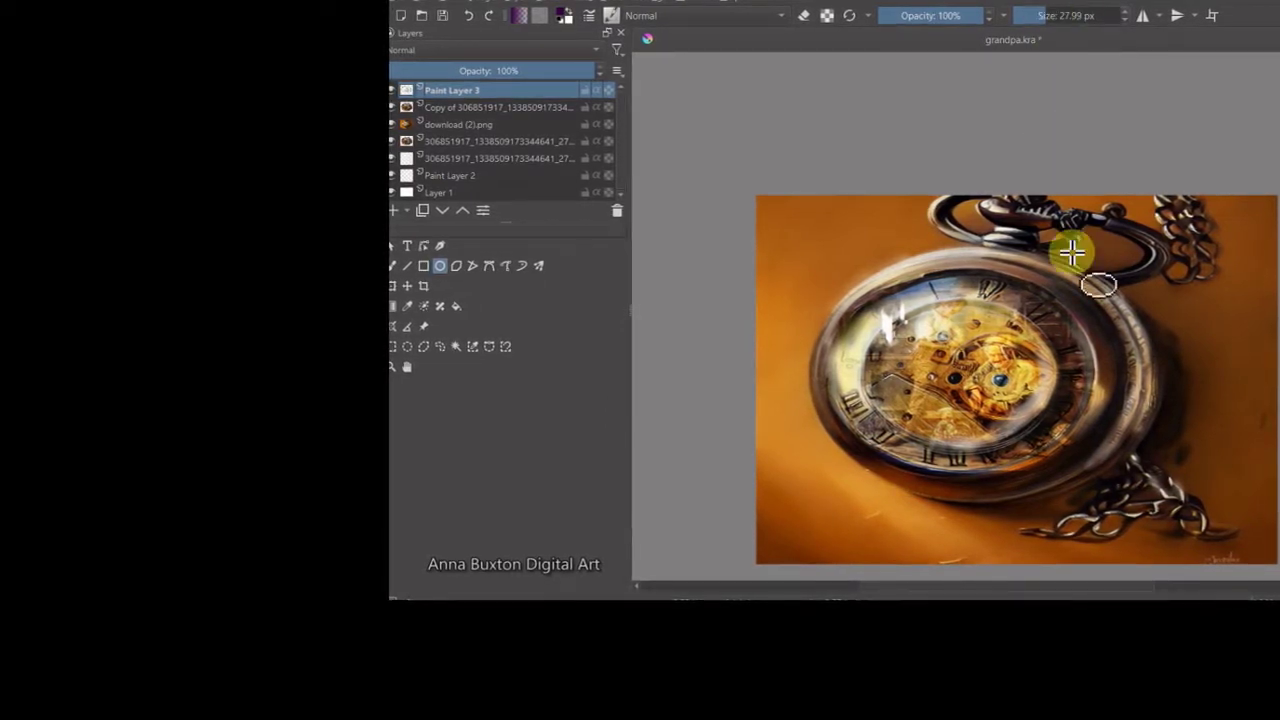
Step: Enlarge the brush to about 128 px, scribble dark-red lines on both sides, and undo the last stroke
{"action": "left_click", "coordinate": [395, 266]}
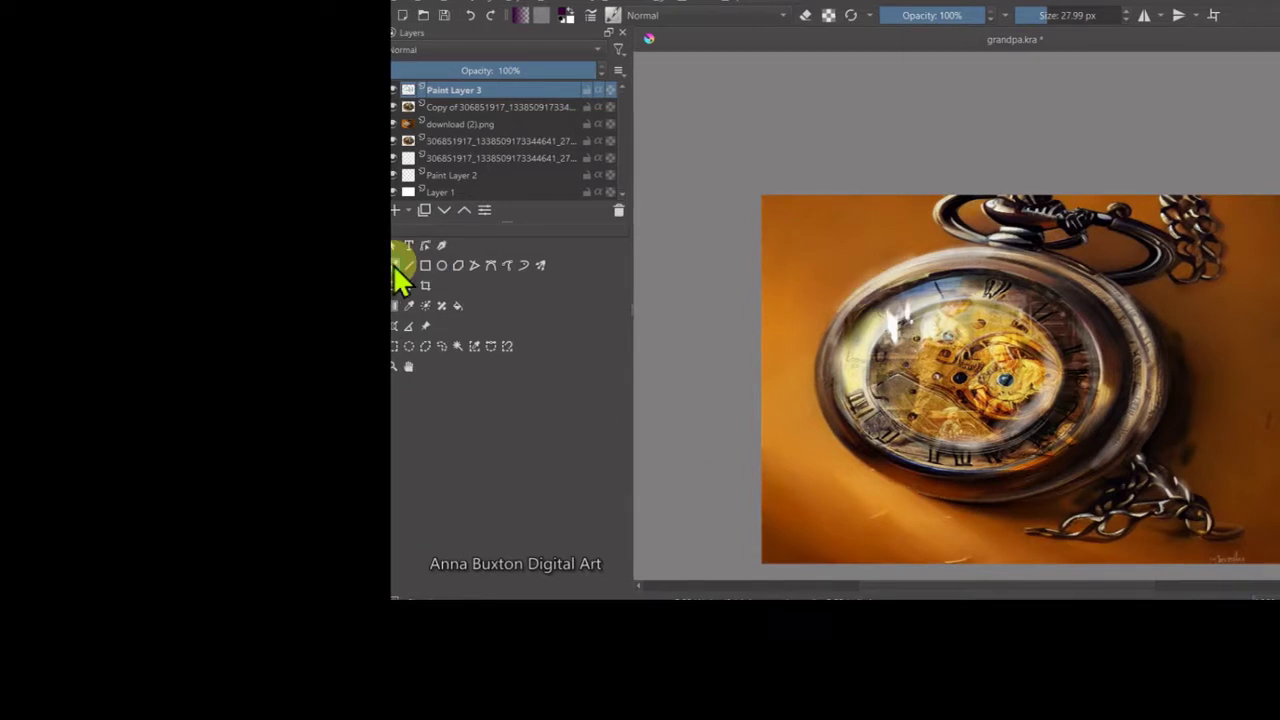
{"action": "scroll", "coordinate": [888, 296], "scroll_direction": "up", "scroll_amount": 2}
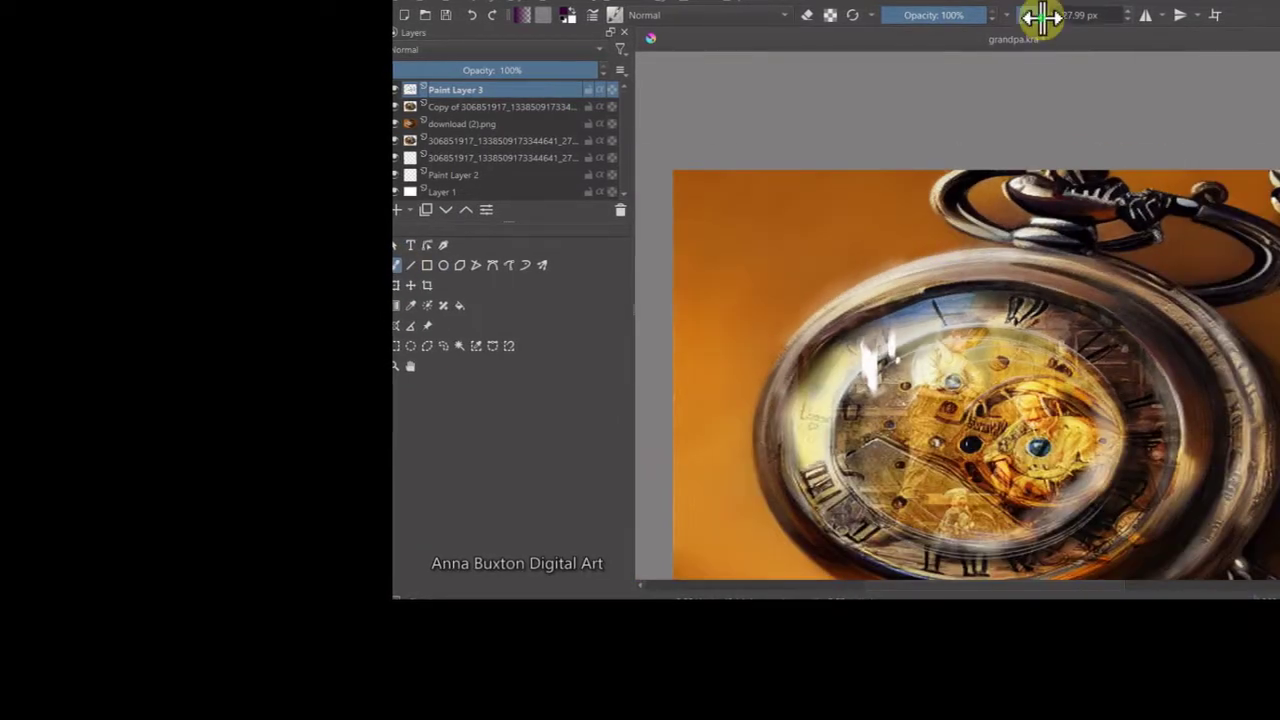
{"action": "left_click_drag", "start_coordinate": [1040, 15], "coordinate": [1075, 15]}
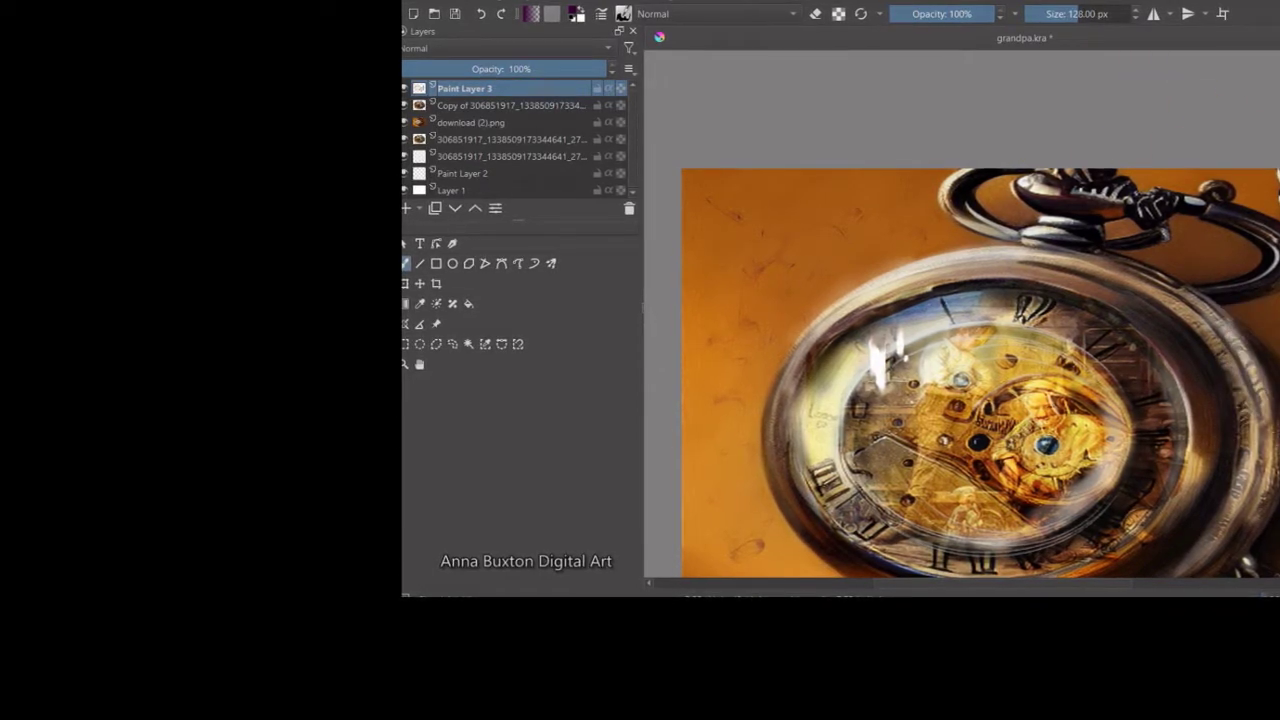
{"action": "left_click_drag", "start_coordinate": [1270, 330], "coordinate": [1200, 177]}
{"action": "mouse_move", "coordinate": [880, 210]}
{"action": "left_mouse_down"}
{"action": "mouse_move", "coordinate": [694, 249]}
{"action": "mouse_move", "coordinate": [765, 310]}
{"action": "mouse_move", "coordinate": [706, 380]}
{"action": "mouse_move", "coordinate": [751, 349]}
{"action": "mouse_move", "coordinate": [746, 214]}
{"action": "left_mouse_up"}
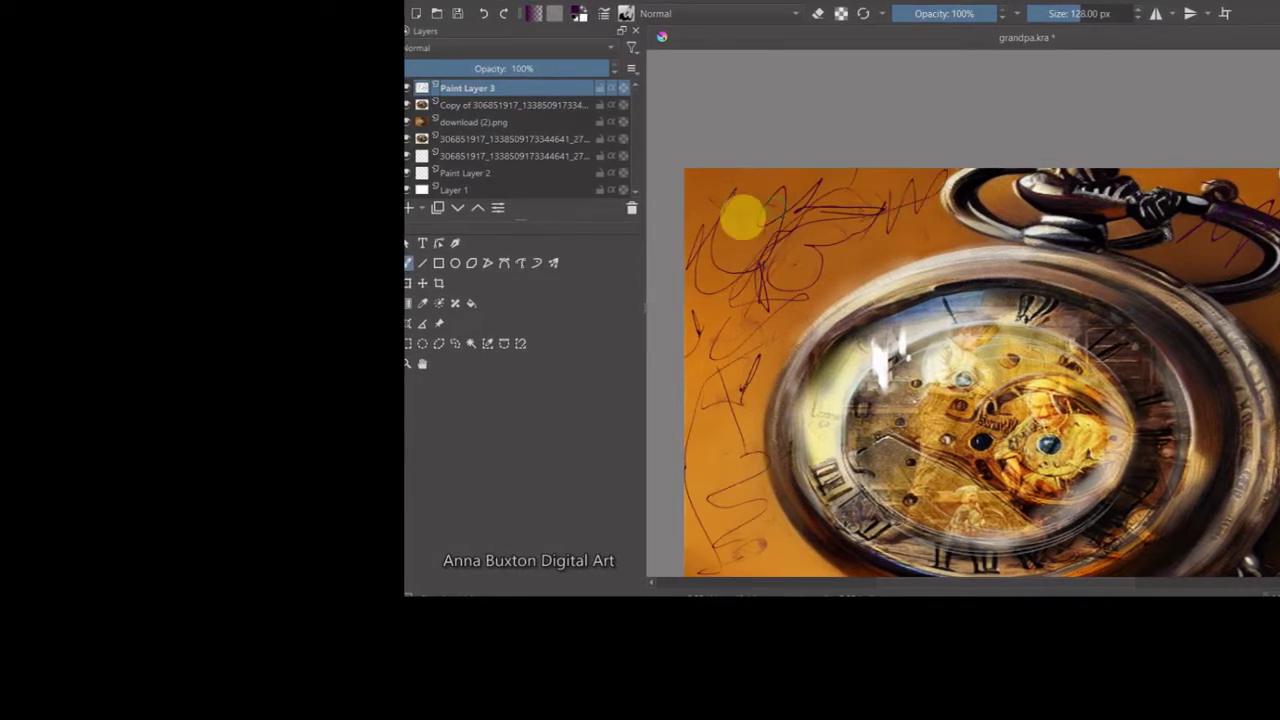
{"action": "left_click", "coordinate": [486, 14]}
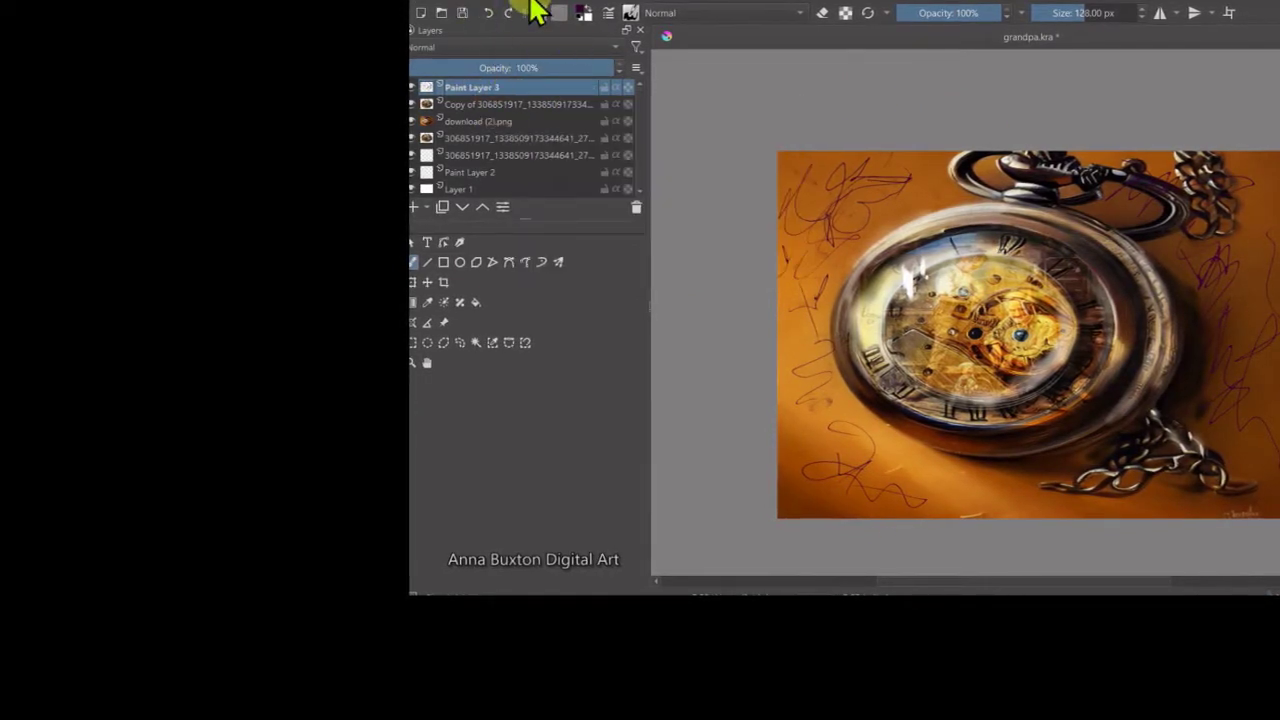
Step: Add a new paint layer and open its Layer Style Pattern Overlay settings
{"action": "left_click", "coordinate": [537, 5]}
{"action": "left_click", "coordinate": [780, 62]}
{"action": "left_click", "coordinate": [537, 5]}
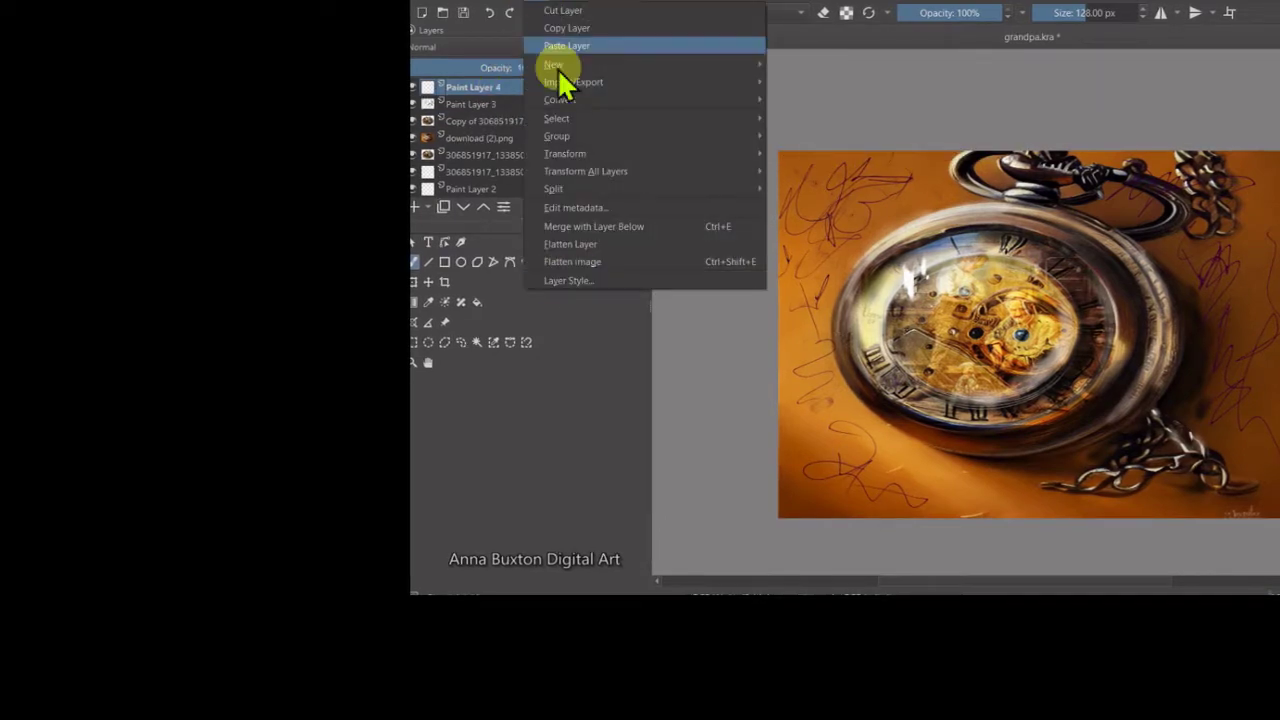
{"action": "left_click", "coordinate": [572, 280]}
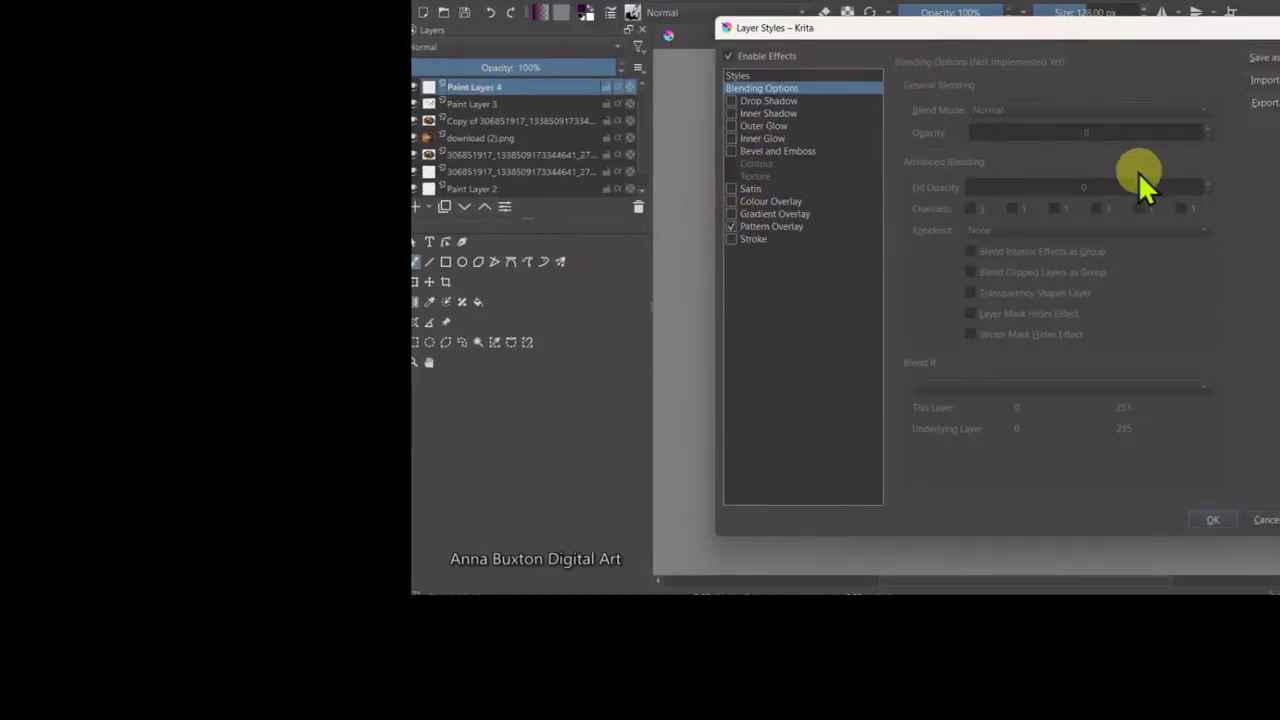
{"action": "left_click", "coordinate": [771, 226]}
{"action": "left_click_drag", "start_coordinate": [1100, 28], "coordinate": [792, 21]}
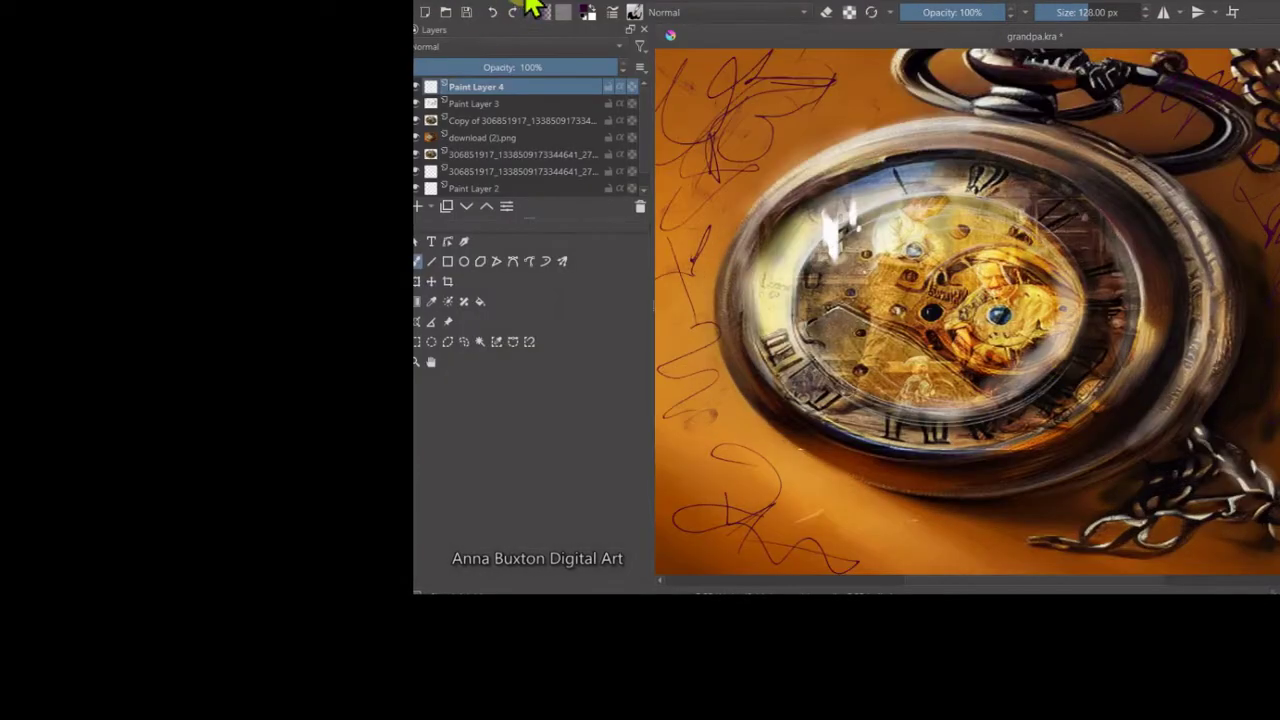
{"action": "left_click", "coordinate": [537, 5]}
{"action": "left_click", "coordinate": [580, 280]}
{"action": "left_click", "coordinate": [737, 208]}
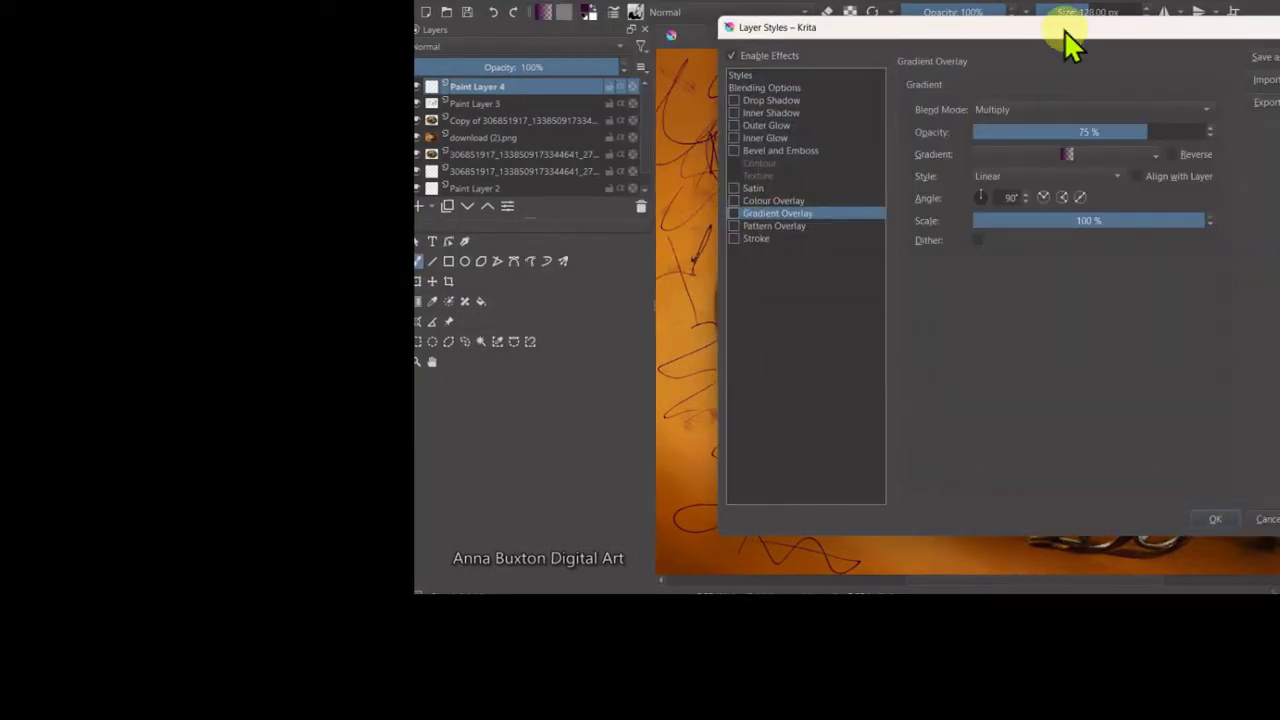
{"action": "left_click_drag", "start_coordinate": [1066, 37], "coordinate": [766, 23]}
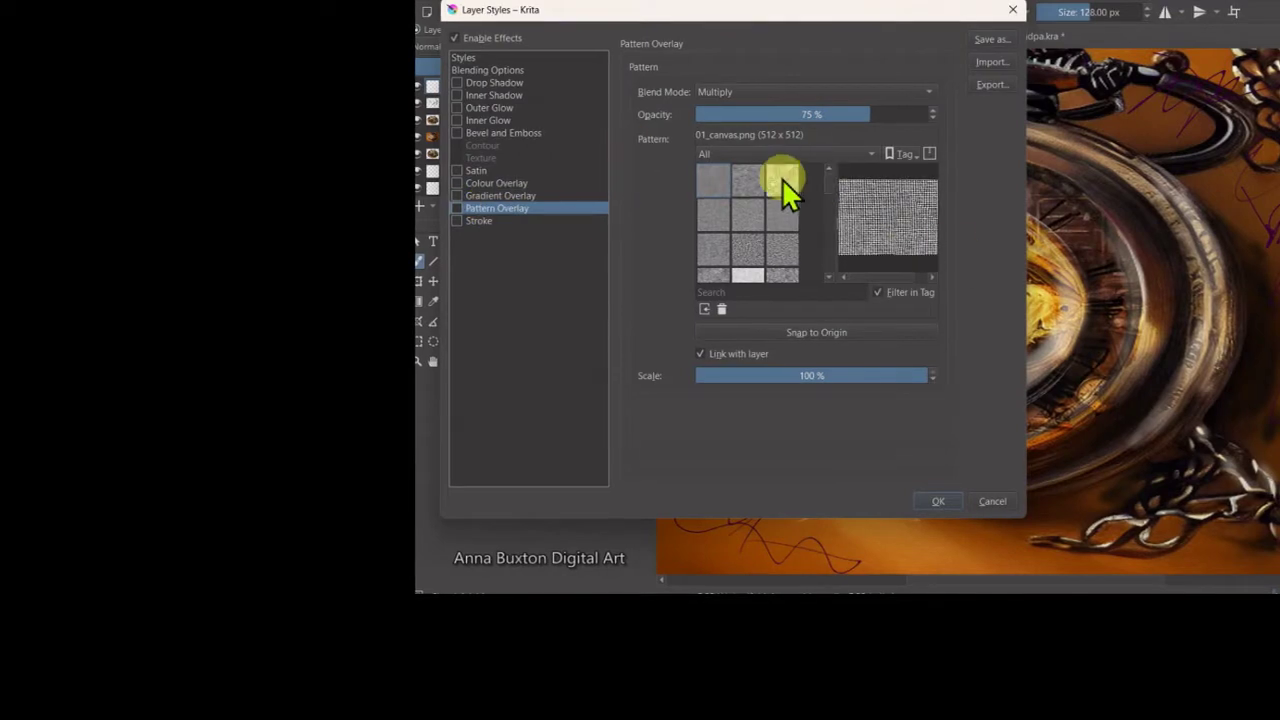
Step: Try several texture patterns and apply an Abstract_lines pattern overlay
{"action": "left_click", "coordinate": [782, 180]}
{"action": "left_click", "coordinate": [784, 245]}
{"action": "scroll", "coordinate": [757, 250], "scroll_direction": "down", "scroll_amount": 2}
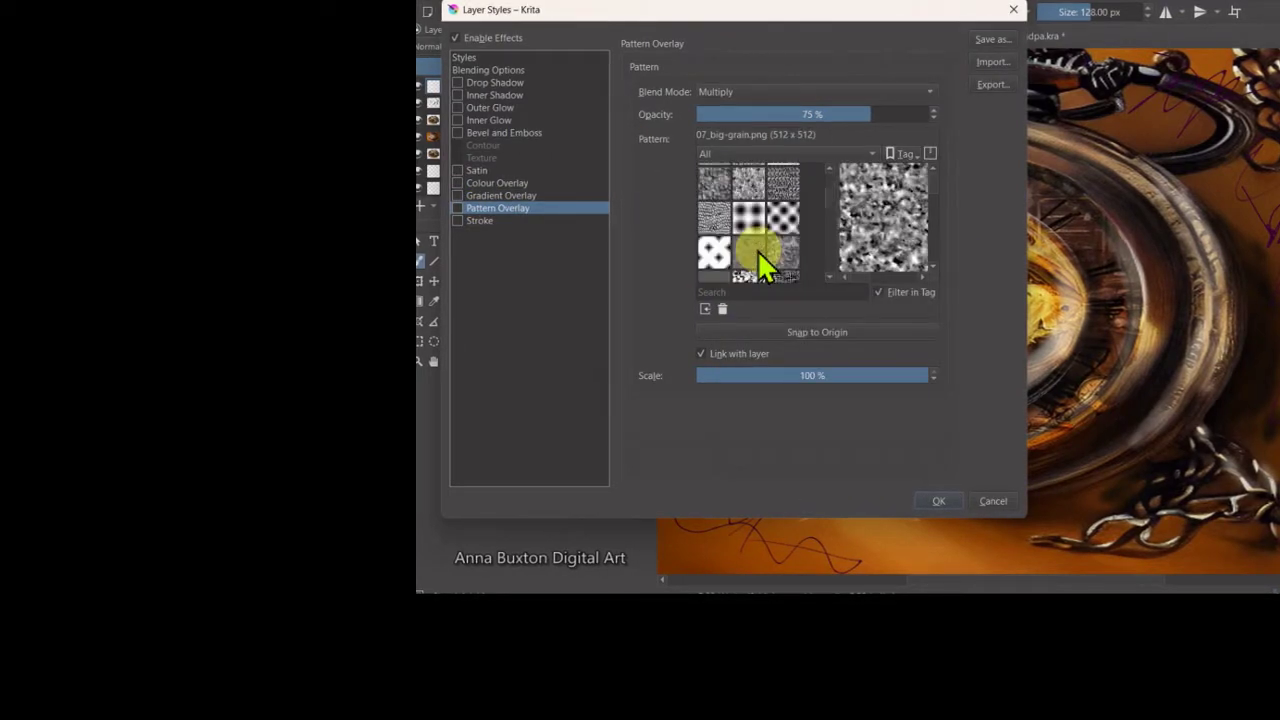
{"action": "left_click", "coordinate": [757, 212]}
{"action": "scroll", "coordinate": [740, 230], "scroll_direction": "down", "scroll_amount": 2}
{"action": "left_click", "coordinate": [751, 180]}
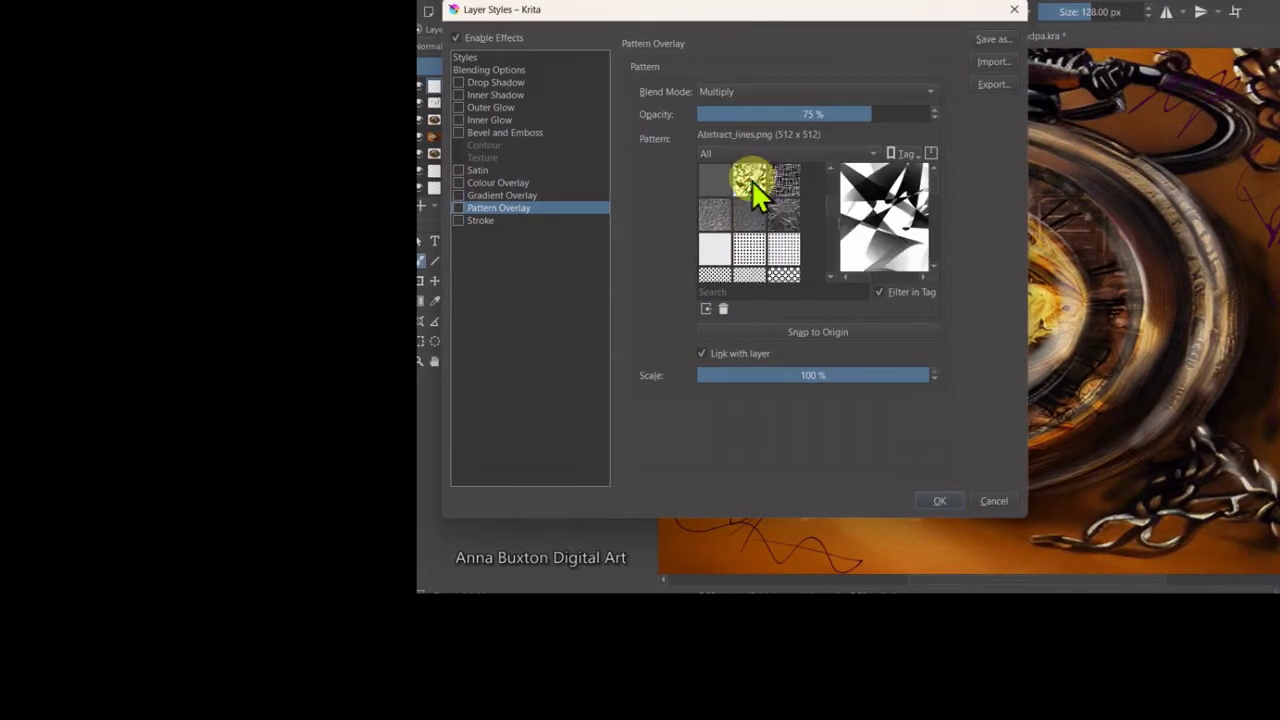
{"action": "left_click", "coordinate": [939, 500]}
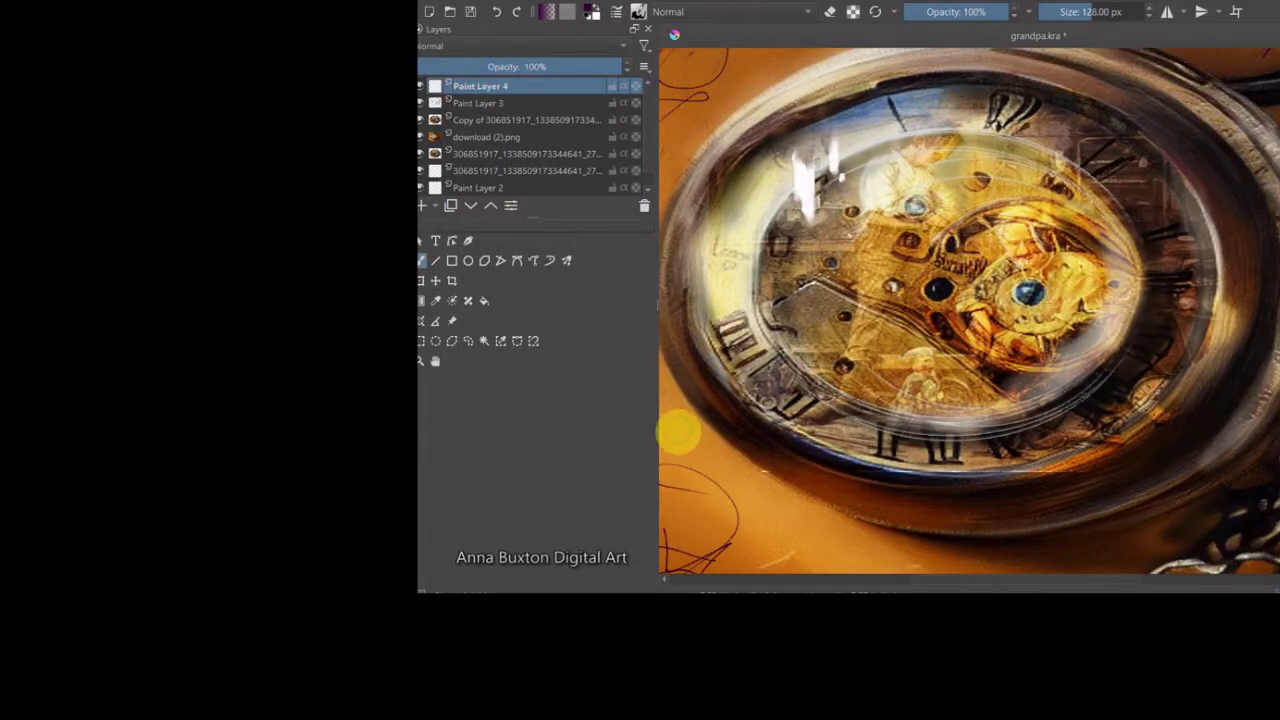
{"action": "scroll", "coordinate": [678, 432], "scroll_direction": "up", "scroll_amount": 2}
{"action": "scroll", "coordinate": [900, 415], "scroll_direction": "up", "scroll_amount": 2}
{"action": "scroll", "coordinate": [1151, 400], "scroll_direction": "up", "scroll_amount": 2}
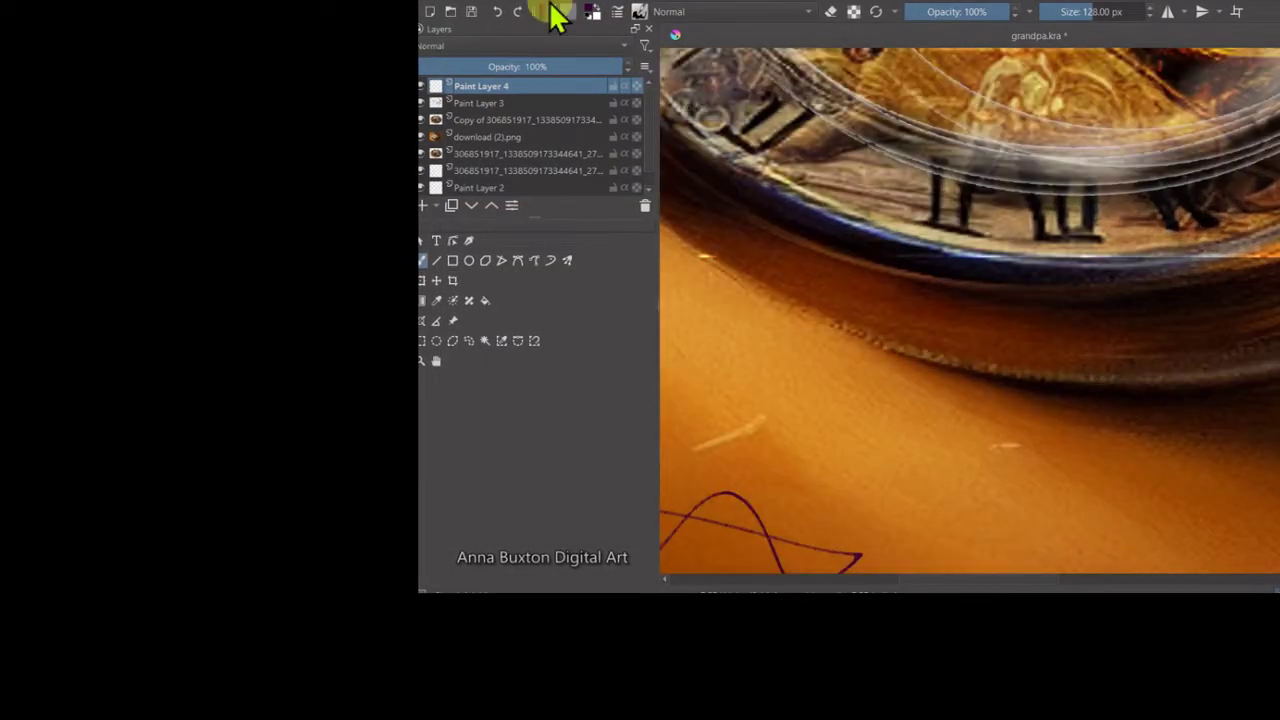
Step: Switch the overlay to 09b_drawed-CrossedLines in Multiply at 89% opacity
{"action": "left_click", "coordinate": [550, 3]}
{"action": "left_click", "coordinate": [592, 276]}
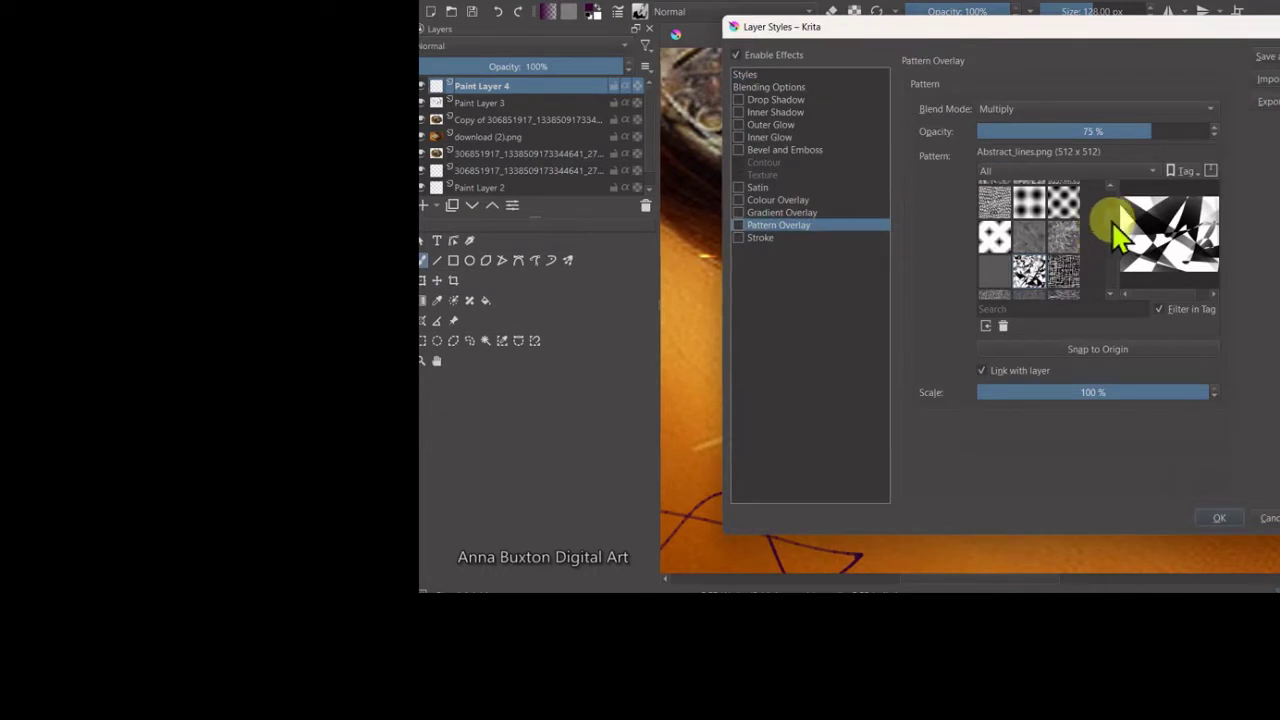
{"action": "mouse_move", "coordinate": [1112, 210]}
{"action": "left_mouse_down"}
{"action": "mouse_move", "coordinate": [1105, 280]}
{"action": "mouse_move", "coordinate": [1109, 186]}
{"action": "left_mouse_up"}
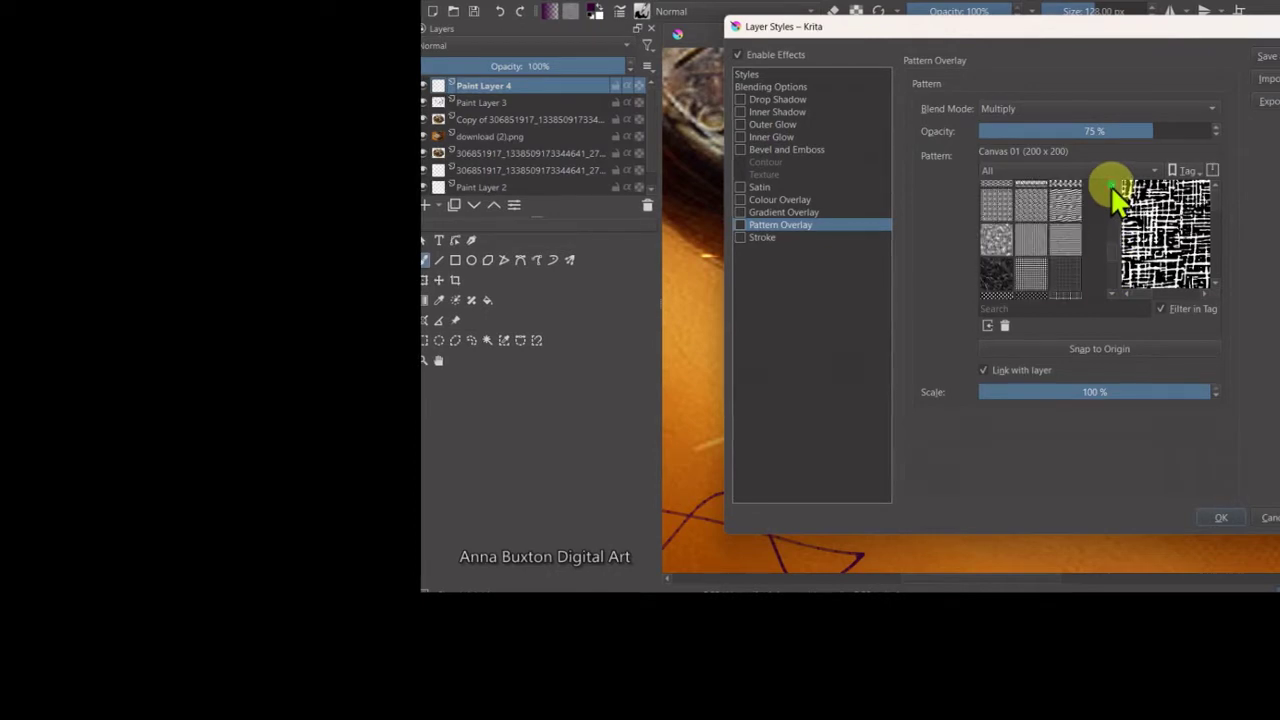
{"action": "scroll", "coordinate": [1110, 185], "scroll_direction": "down", "scroll_amount": 2}
{"action": "scroll", "coordinate": [1110, 185], "scroll_direction": "down", "scroll_amount": 2}
{"action": "scroll", "coordinate": [1111, 185], "scroll_direction": "down", "scroll_amount": 2}
{"action": "scroll", "coordinate": [1111, 185], "scroll_direction": "down", "scroll_amount": 2}
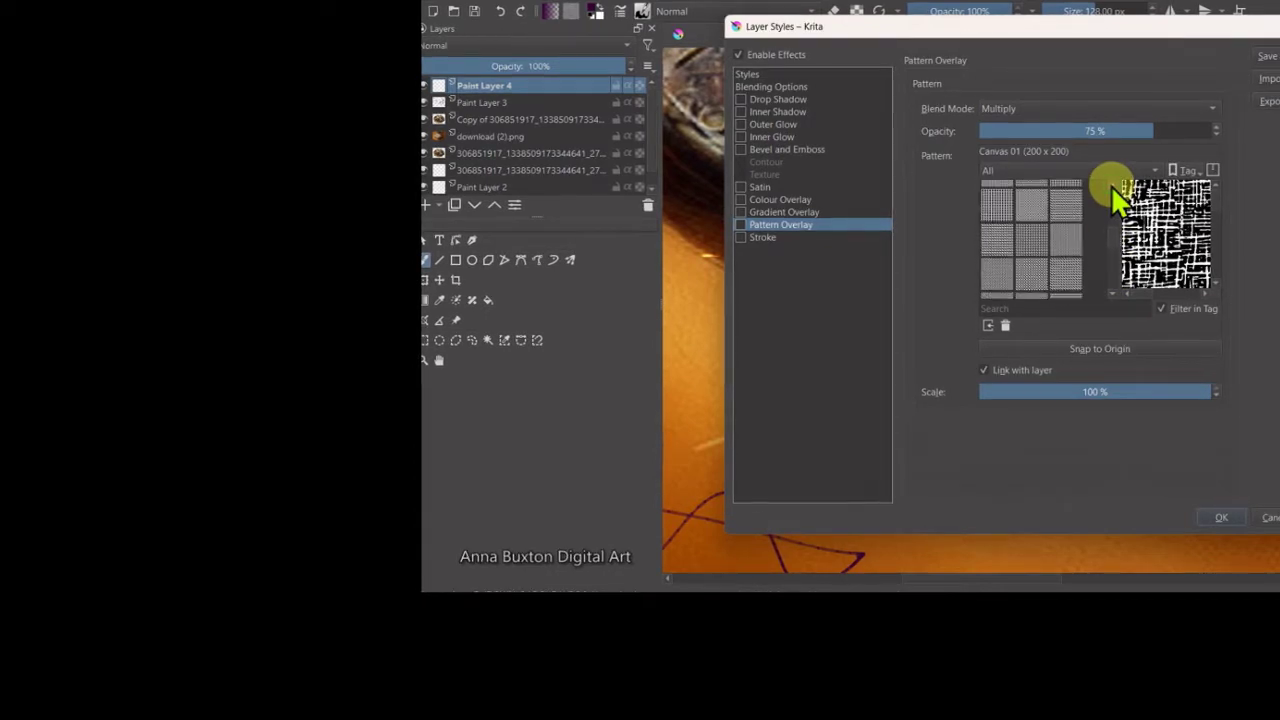
{"action": "scroll", "coordinate": [1111, 185], "scroll_direction": "down", "scroll_amount": 2}
{"action": "scroll", "coordinate": [1111, 185], "scroll_direction": "down", "scroll_amount": 2}
{"action": "scroll", "coordinate": [1111, 185], "scroll_direction": "down", "scroll_amount": 2}
{"action": "scroll", "coordinate": [1111, 185], "scroll_direction": "down", "scroll_amount": 2}
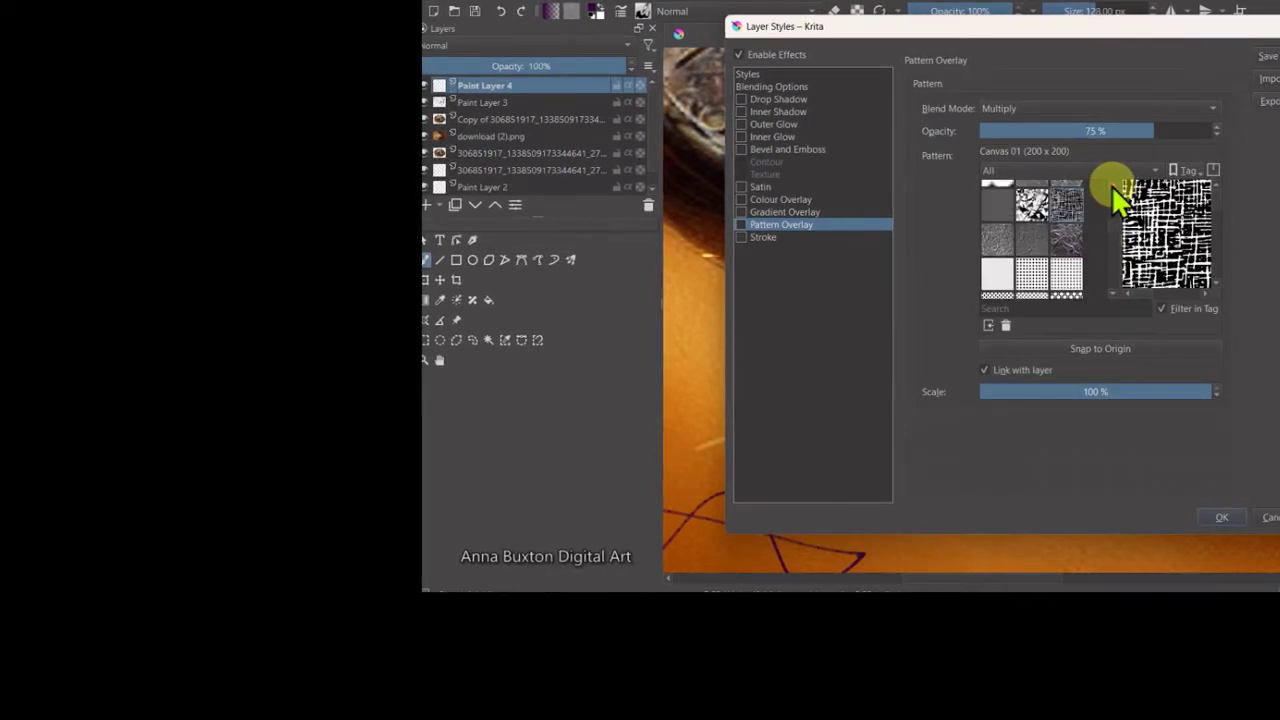
{"action": "scroll", "coordinate": [1111, 185], "scroll_direction": "down", "scroll_amount": 2}
{"action": "scroll", "coordinate": [1111, 185], "scroll_direction": "down", "scroll_amount": 2}
{"action": "scroll", "coordinate": [1112, 185], "scroll_direction": "down", "scroll_amount": 2}
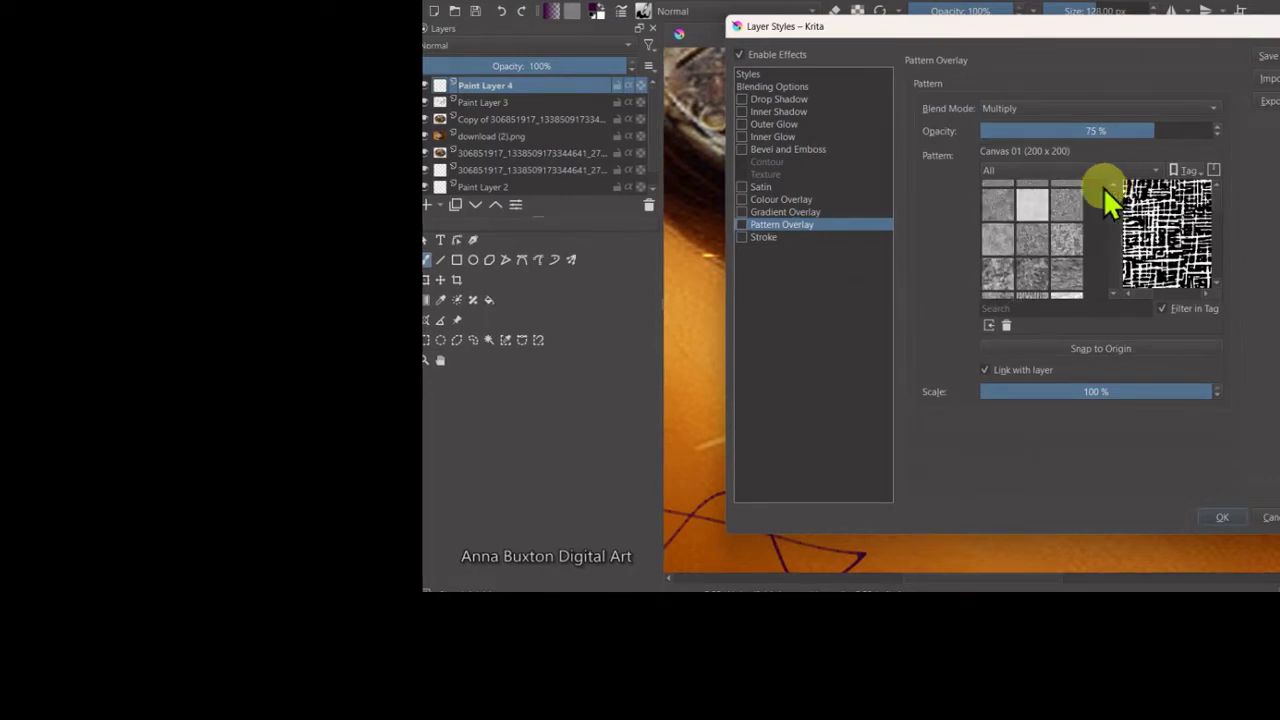
{"action": "scroll", "coordinate": [1105, 190], "scroll_direction": "down", "scroll_amount": 1}
{"action": "left_click_drag", "start_coordinate": [1154, 131], "coordinate": [1186, 131]}
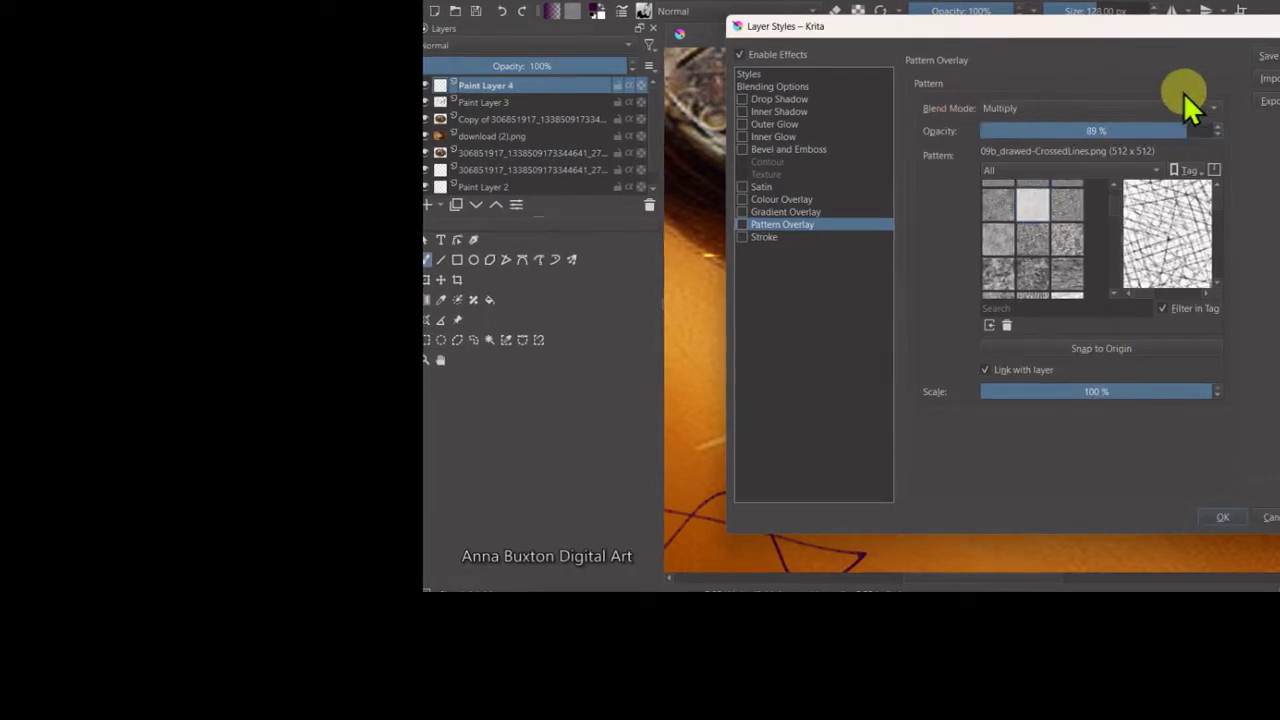
{"action": "left_click", "coordinate": [1222, 517]}
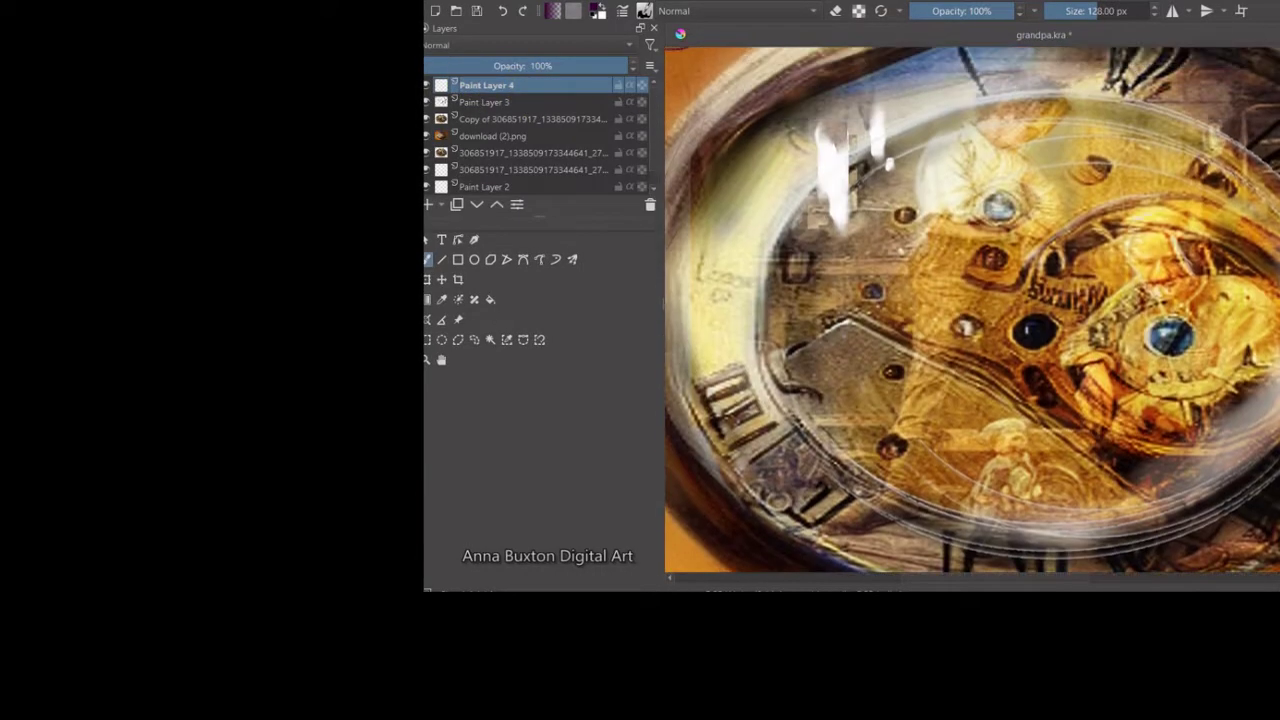
Step: Duplicate the grandpa-and-child image layer, then select Paint Layer 3
{"action": "right_click", "coordinate": [520, 119]}
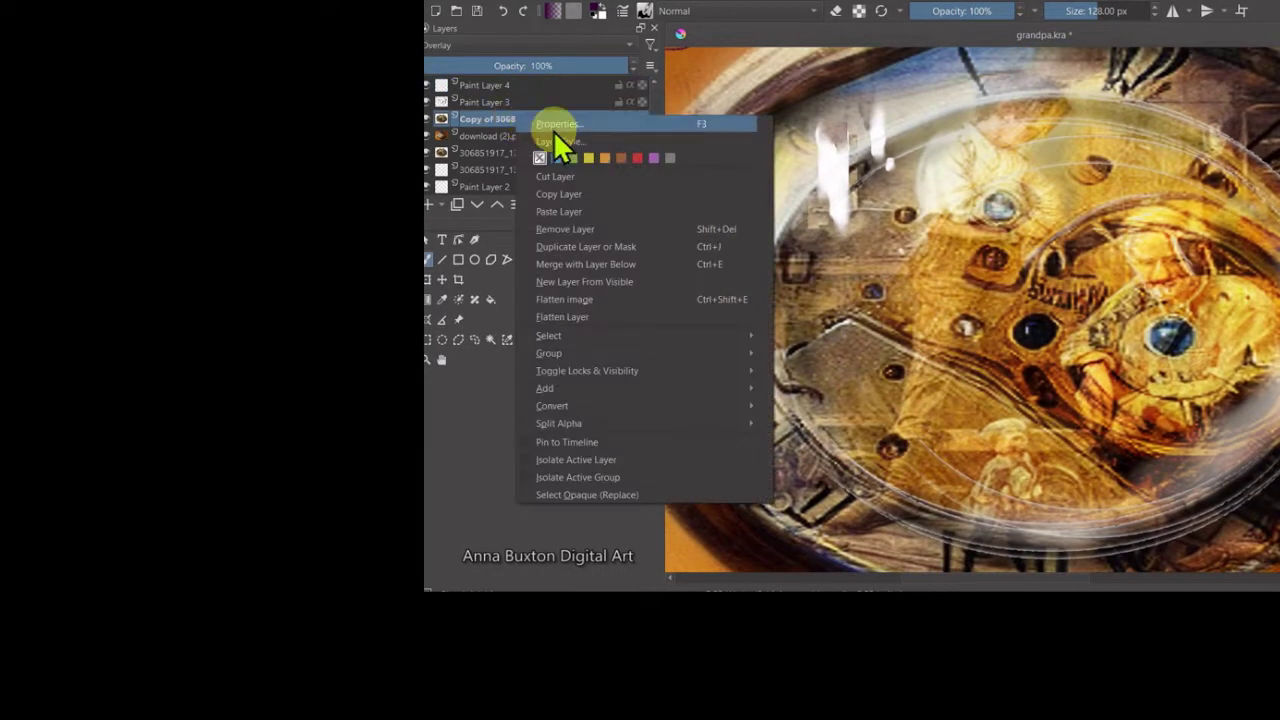
{"action": "left_click", "coordinate": [571, 245]}
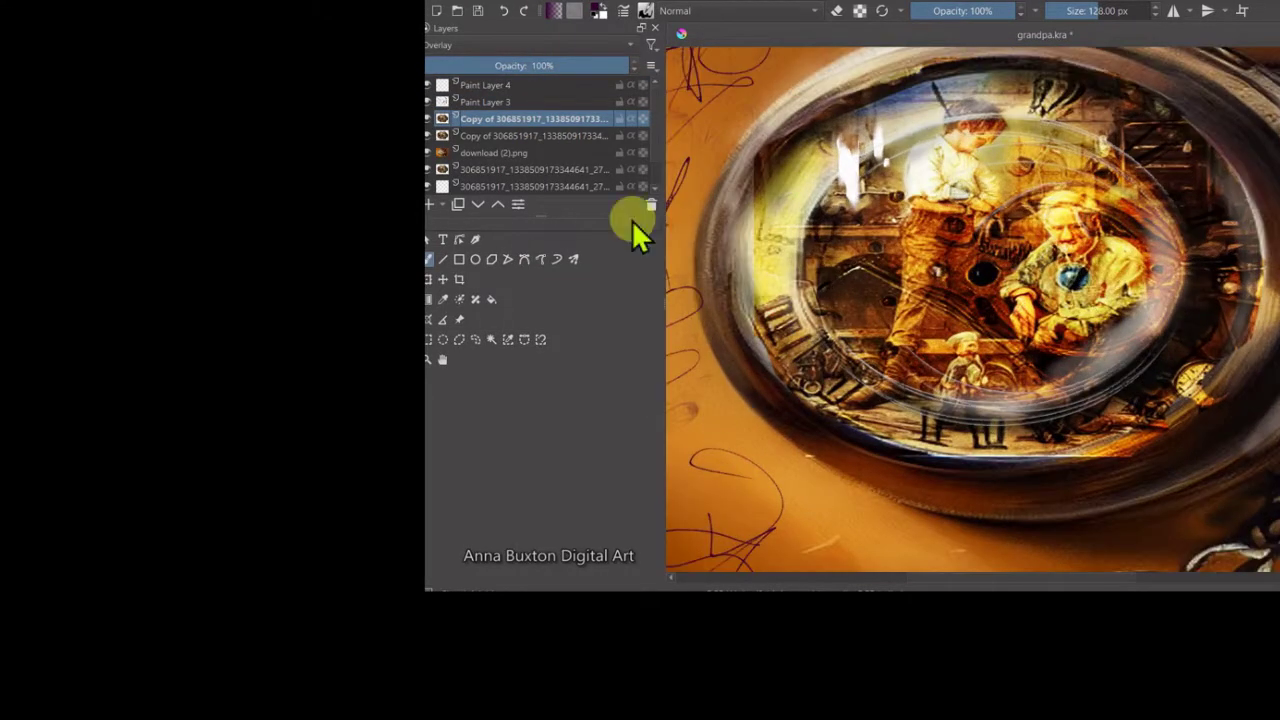
{"action": "left_click", "coordinate": [490, 88]}
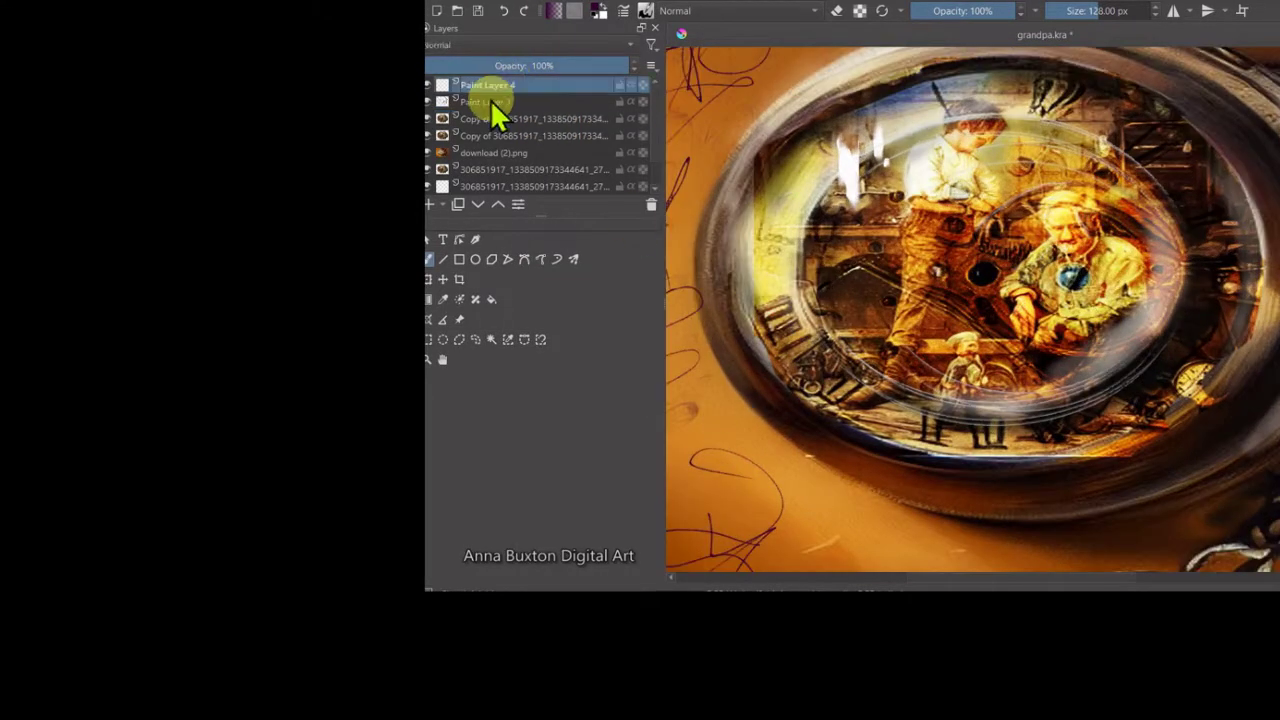
{"action": "left_click", "coordinate": [493, 100]}
{"action": "right_click", "coordinate": [490, 85]}
{"action": "left_click", "coordinate": [514, 88]}
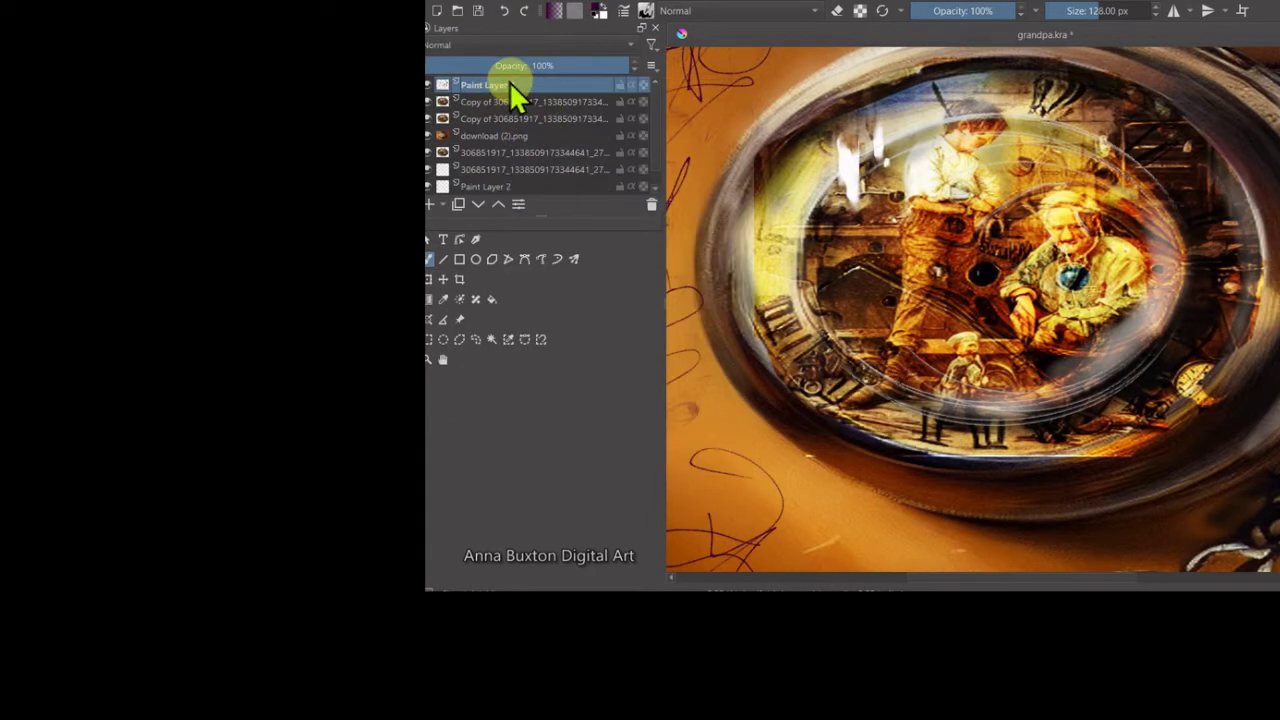
Step: Give Paint Layer 3 a crossed-lines Pattern Overlay layer style
{"action": "right_click", "coordinate": [532, 209]}
{"action": "left_click", "coordinate": [545, 278]}
{"action": "left_click", "coordinate": [790, 224]}
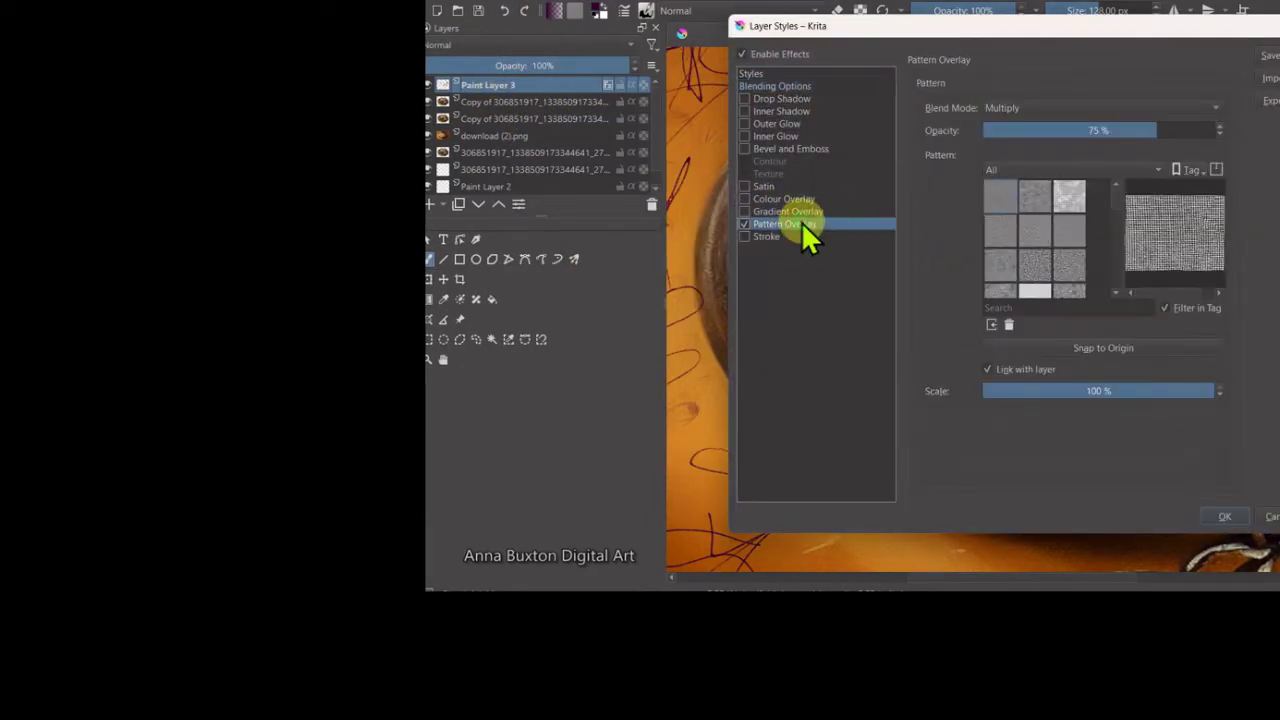
{"action": "left_click", "coordinate": [1037, 230]}
{"action": "left_click", "coordinate": [1034, 293]}
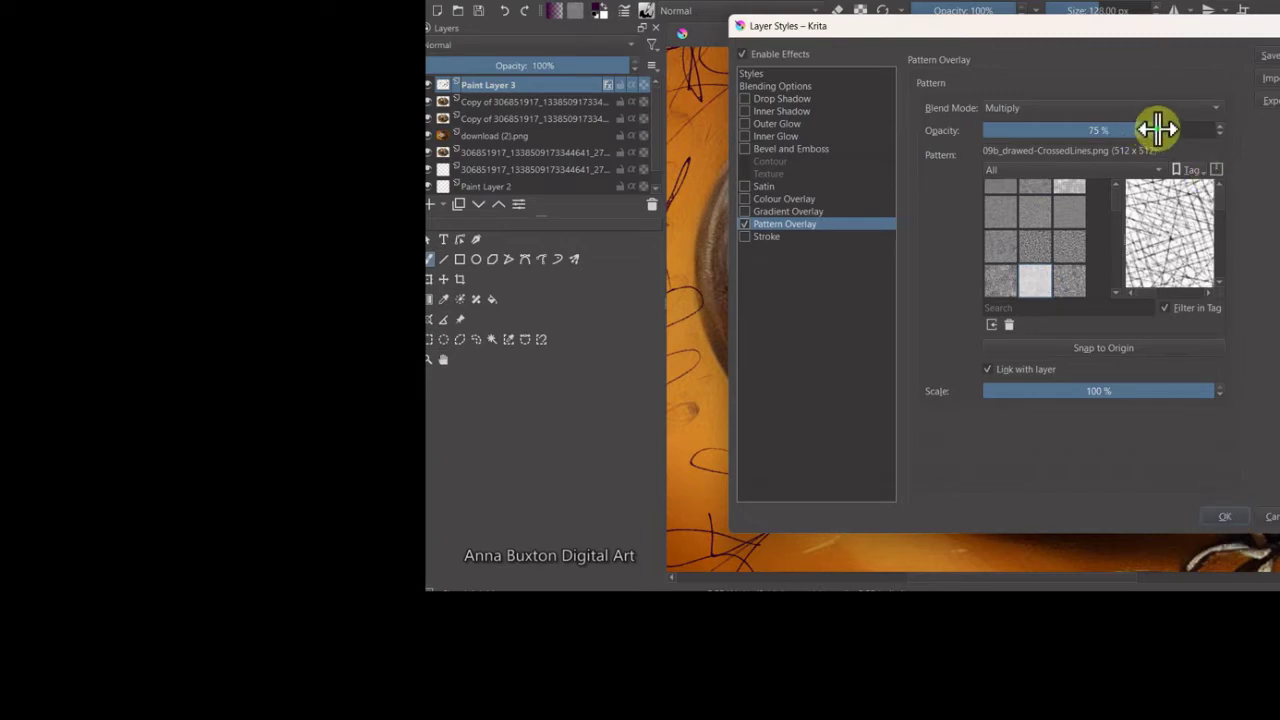
{"action": "left_click", "coordinate": [1222, 516]}
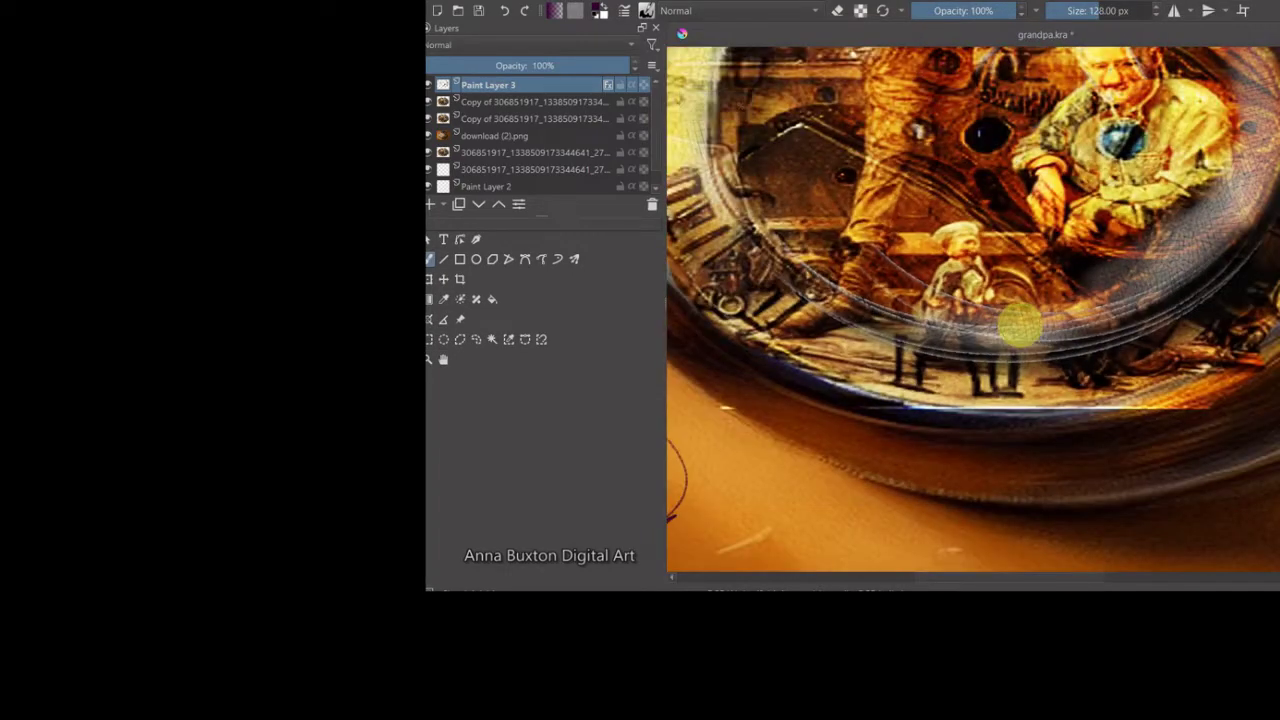
Step: Enable a Pattern Overlay layer style on the download (2).png layer
{"action": "left_click", "coordinate": [514, 136]}
{"action": "left_click", "coordinate": [552, 4]}
{"action": "left_click", "coordinate": [565, 280]}
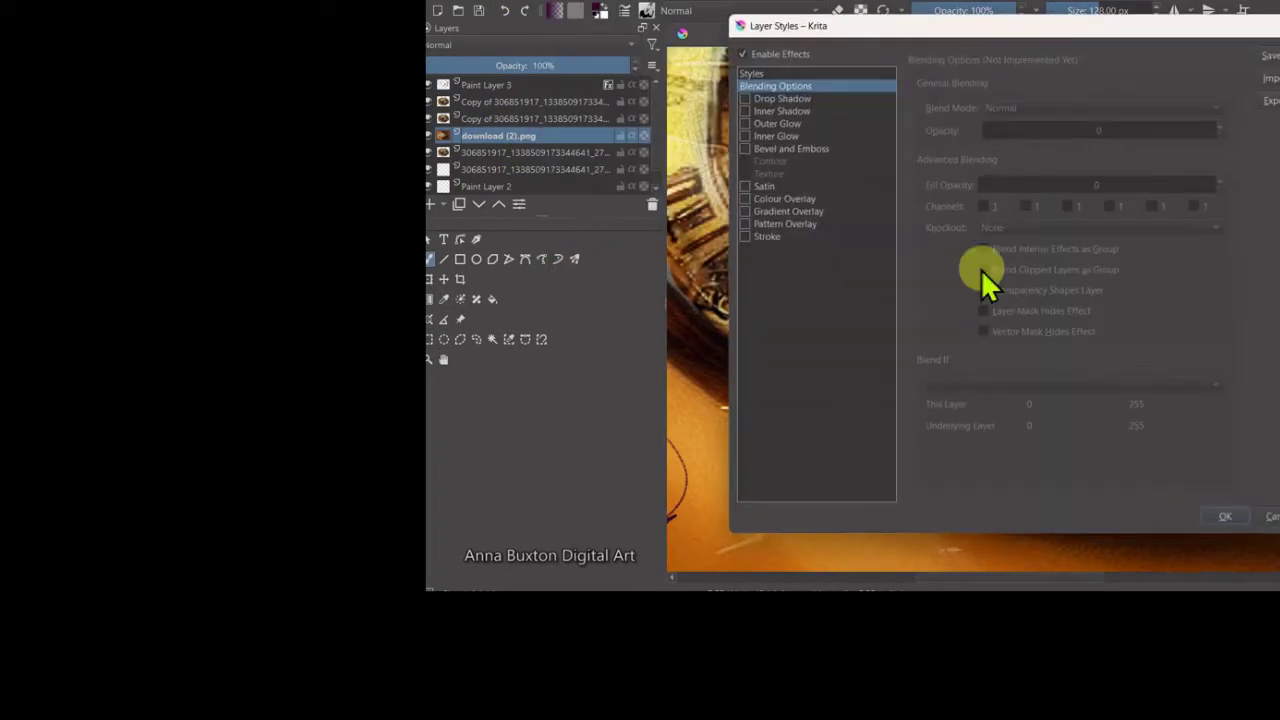
{"action": "left_click", "coordinate": [782, 212]}
{"action": "left_click", "coordinate": [750, 224]}
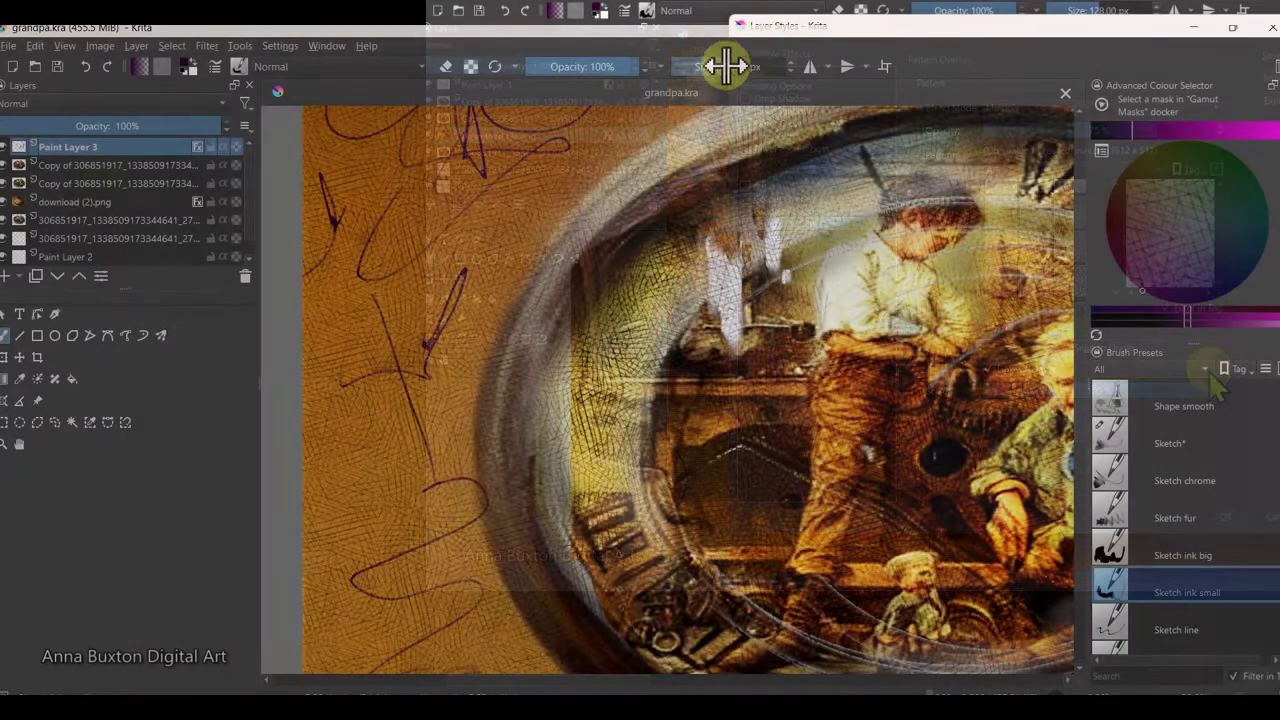
Step: Set up the Line tool with a thick sketch ink brush in black
{"action": "mouse_move", "coordinate": [612, 192]}
{"action": "left_mouse_down"}
{"action": "mouse_move", "coordinate": [733, 120]}
{"action": "mouse_move", "coordinate": [652, 181]}
{"action": "left_mouse_up"}
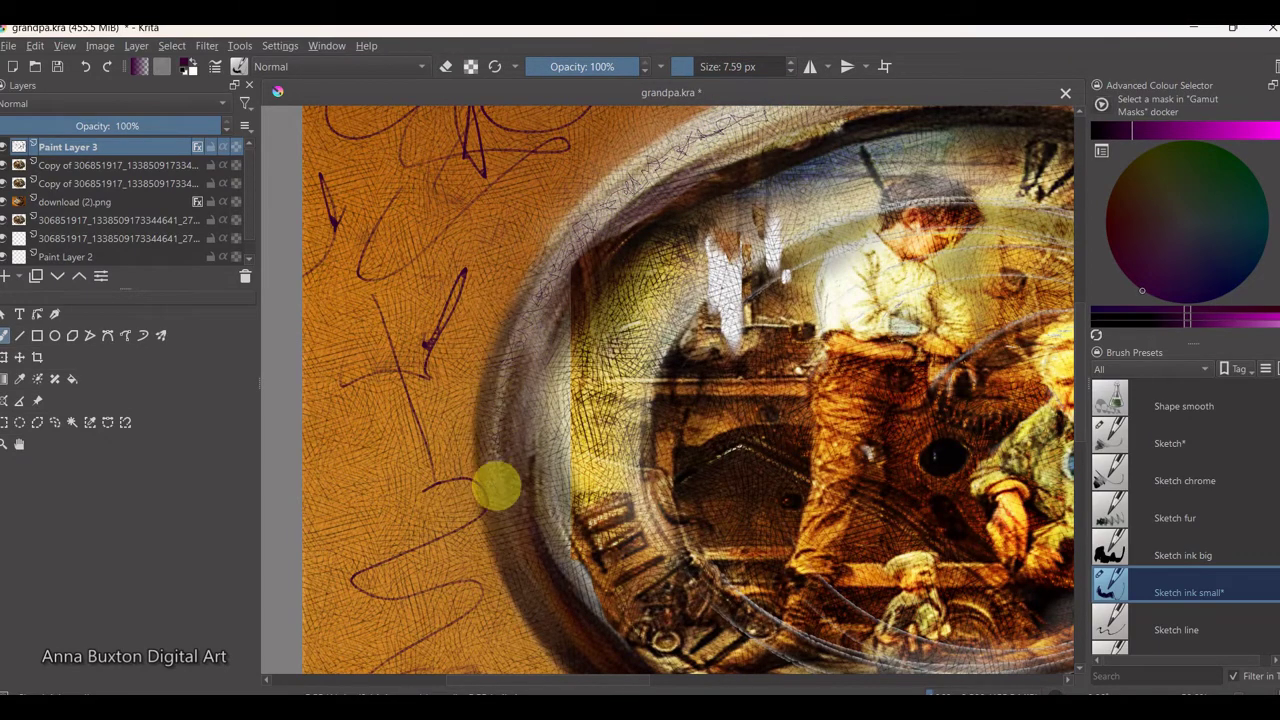
{"action": "left_click", "coordinate": [810, 152], "text": "ctrl"}
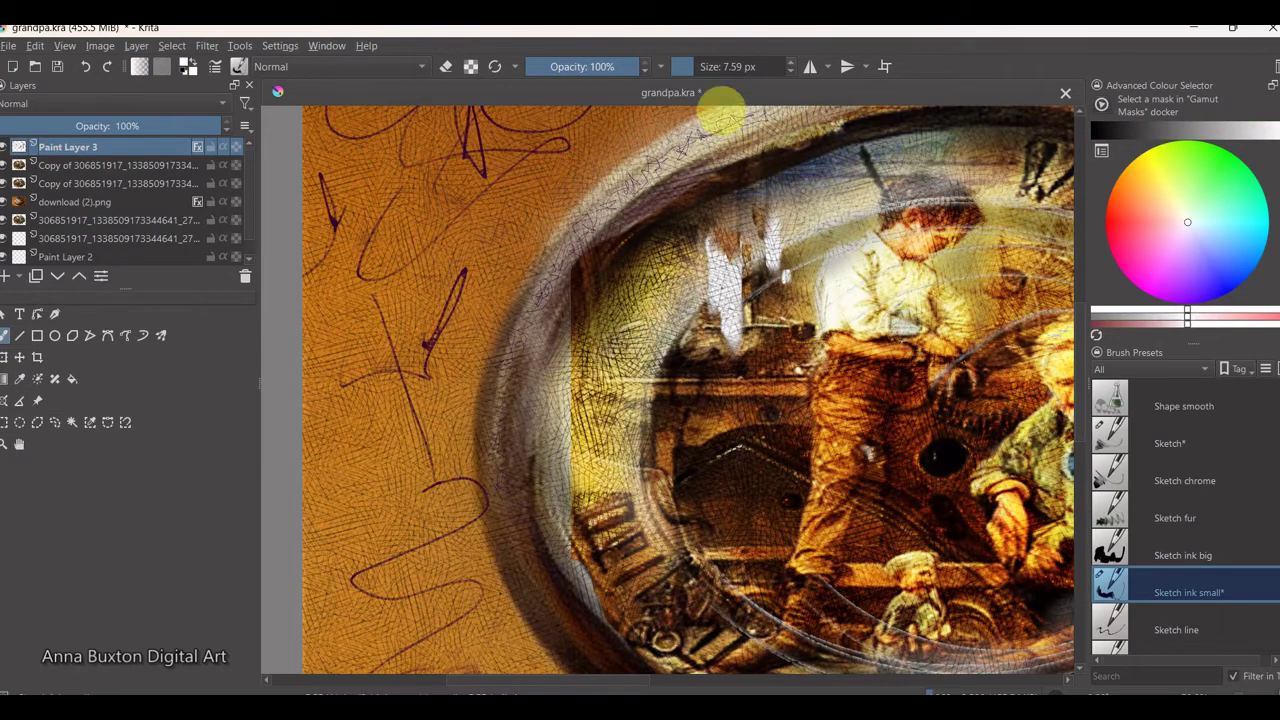
{"action": "scroll", "coordinate": [871, 371], "scroll_direction": "down", "scroll_amount": 3}
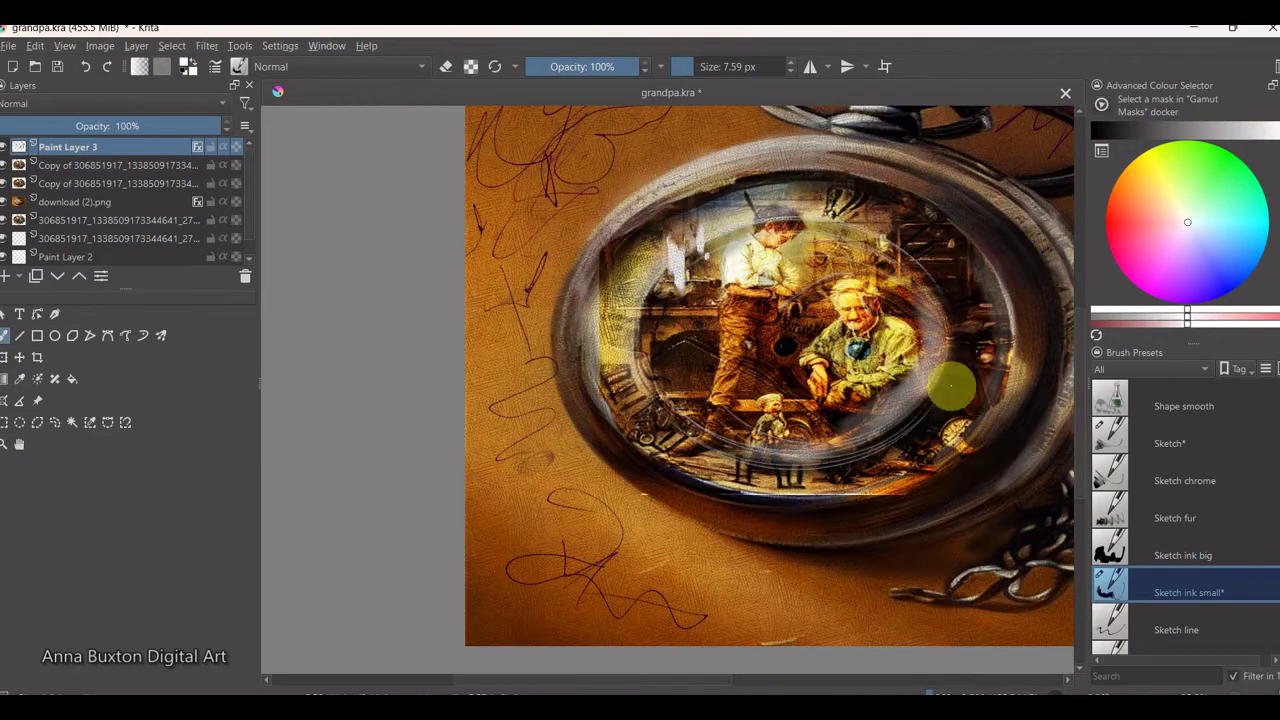
{"action": "scroll", "coordinate": [875, 400], "scroll_direction": "up", "scroll_amount": 1}
{"action": "left_click", "coordinate": [1117, 558]}
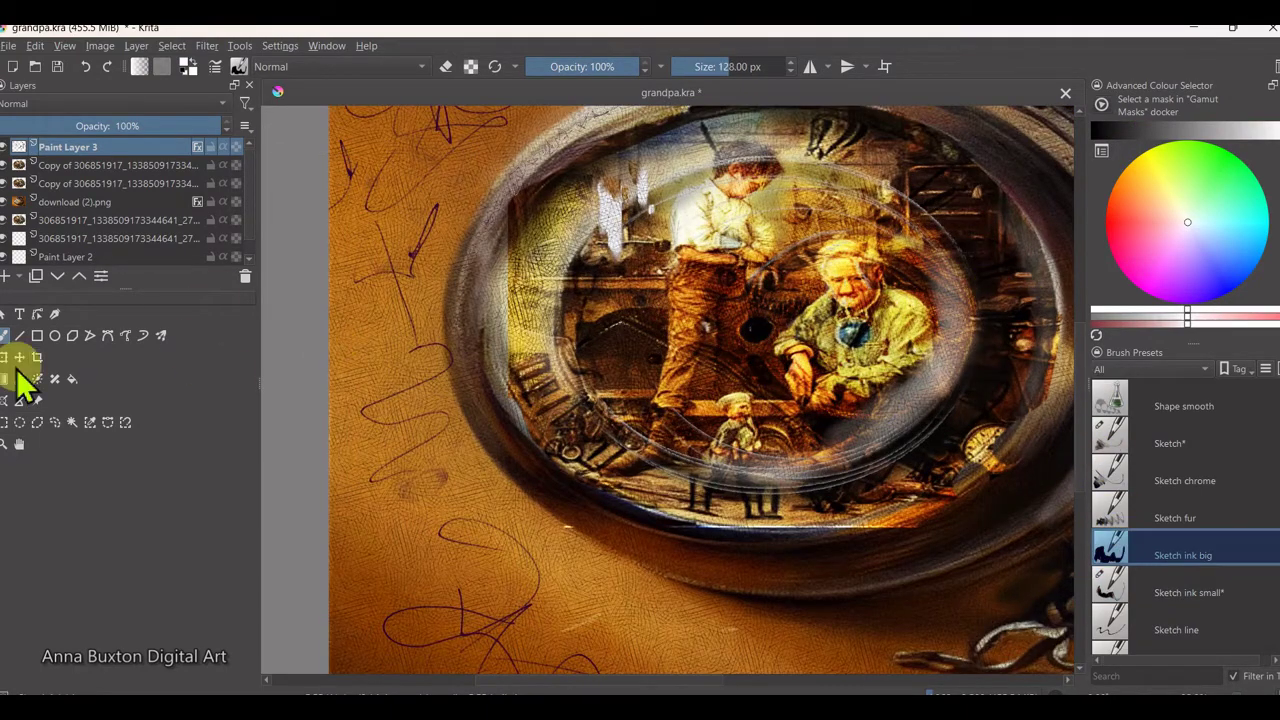
{"action": "left_click", "coordinate": [27, 342]}
{"action": "left_click", "coordinate": [760, 325]}
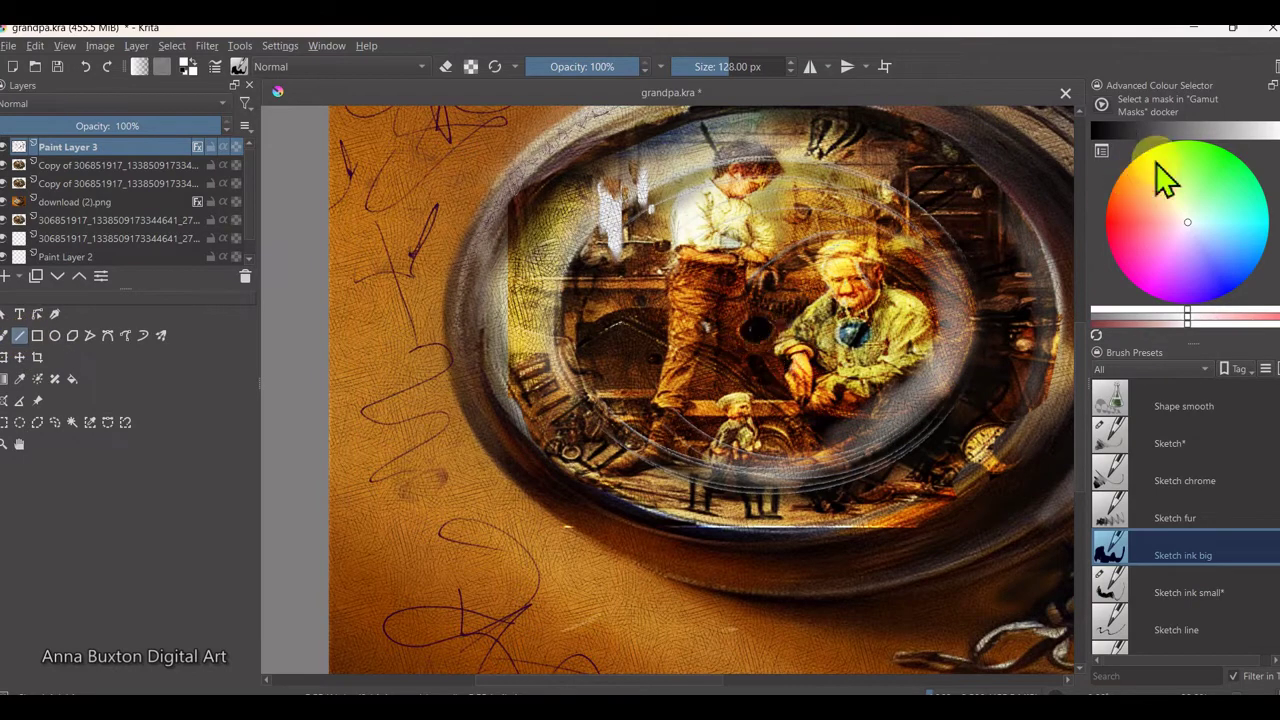
{"action": "key", "text": "d"}
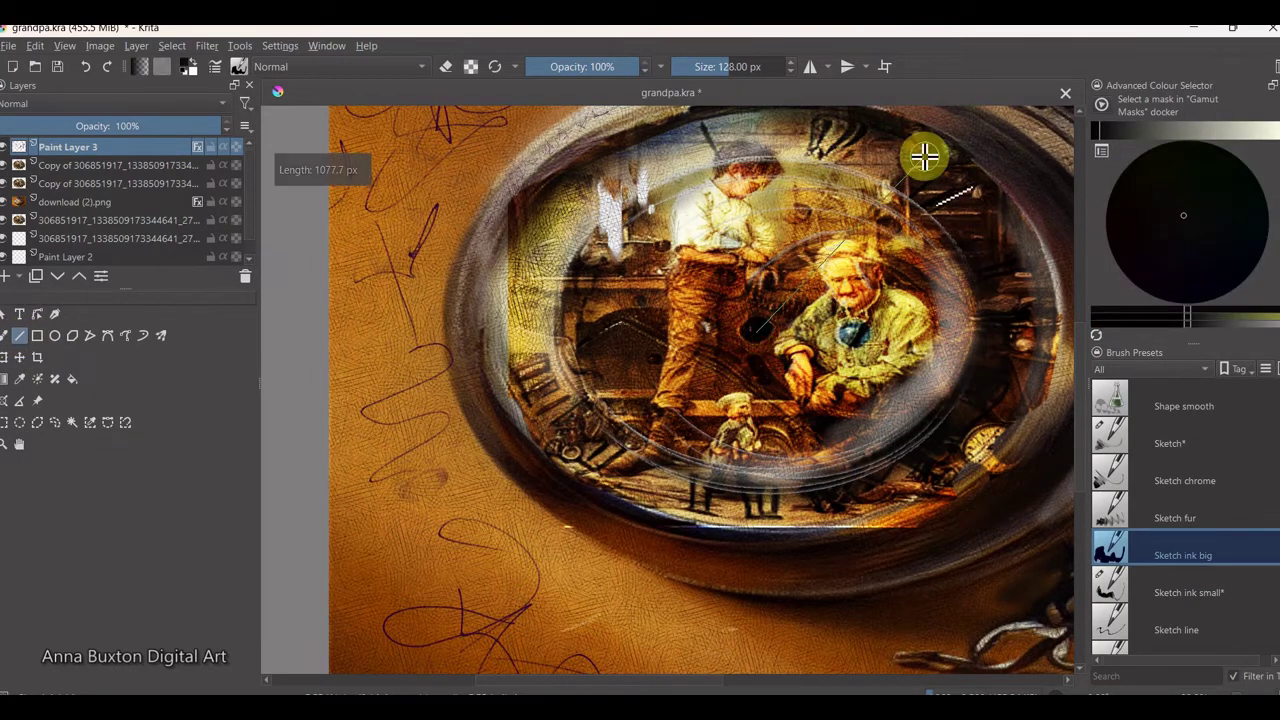
{"action": "left_click_drag", "start_coordinate": [923, 151], "coordinate": [797, 268]}
Step: Draw straight hands from the dial centre toward the upper right and left, redoing misfires
{"action": "left_click_drag", "start_coordinate": [677, 63], "coordinate": [763, 66]}
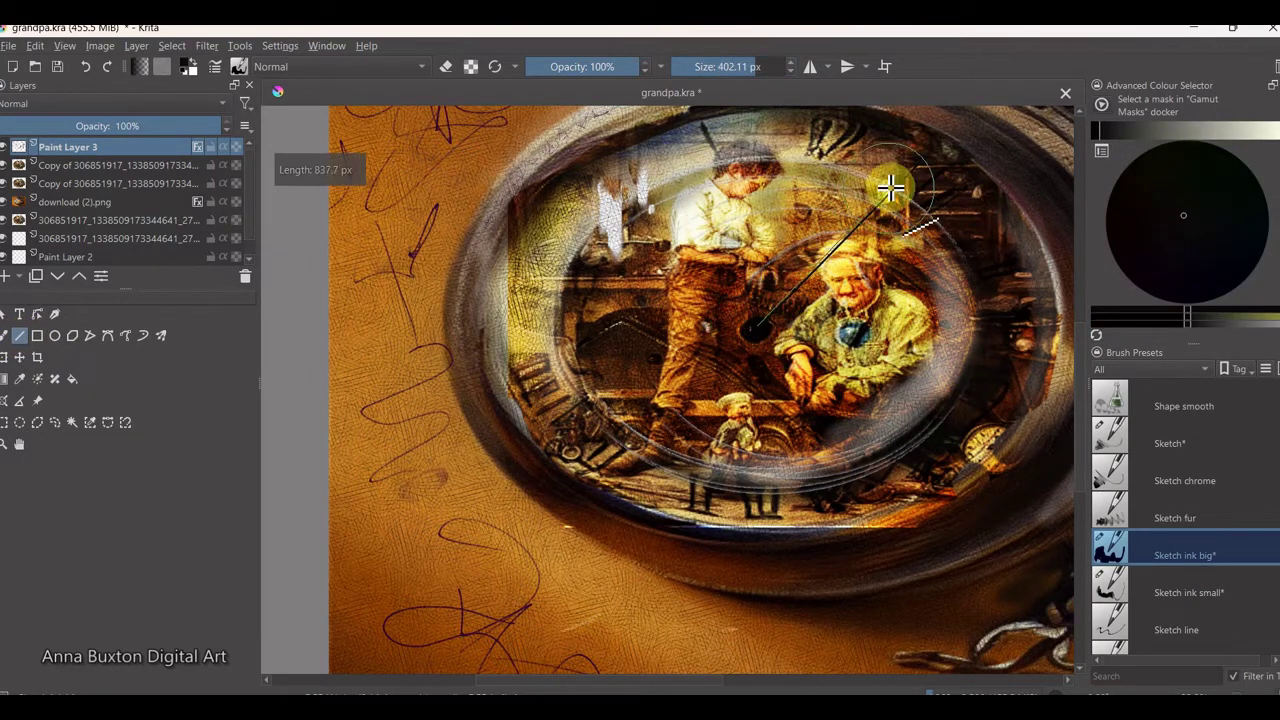
{"action": "left_click_drag", "start_coordinate": [757, 325], "coordinate": [901, 168]}
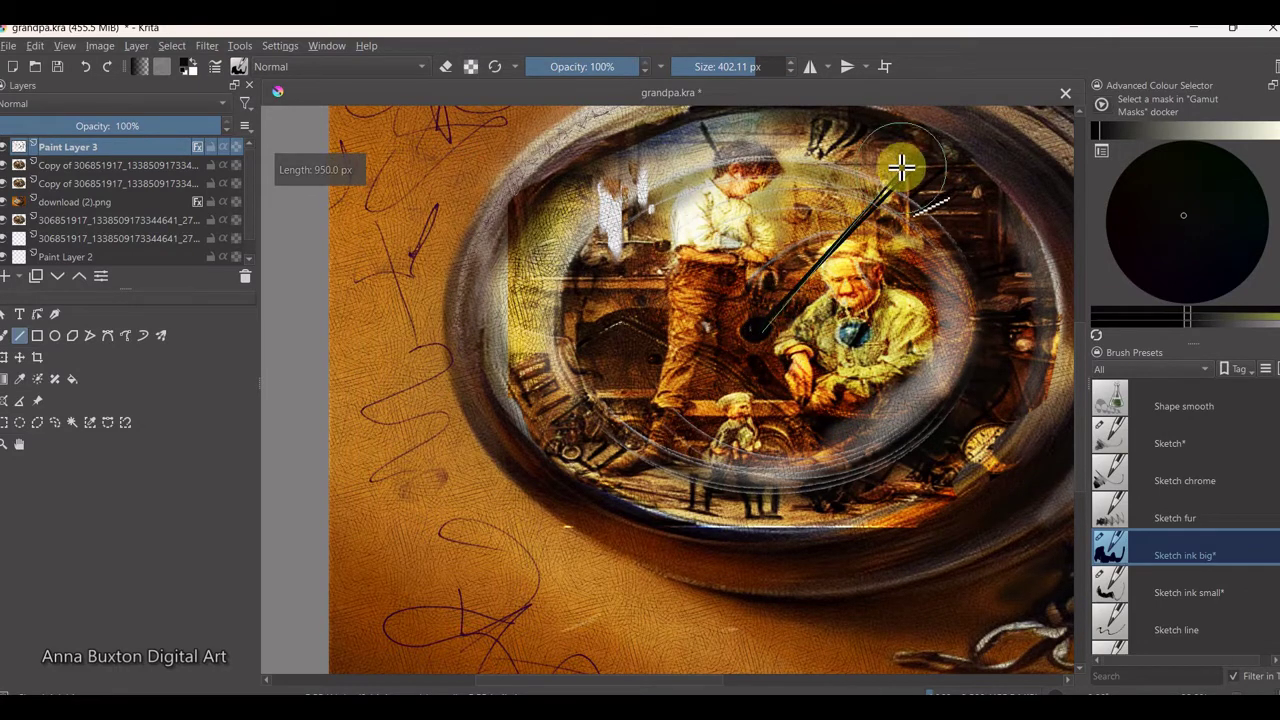
{"action": "left_click", "coordinate": [86, 66]}
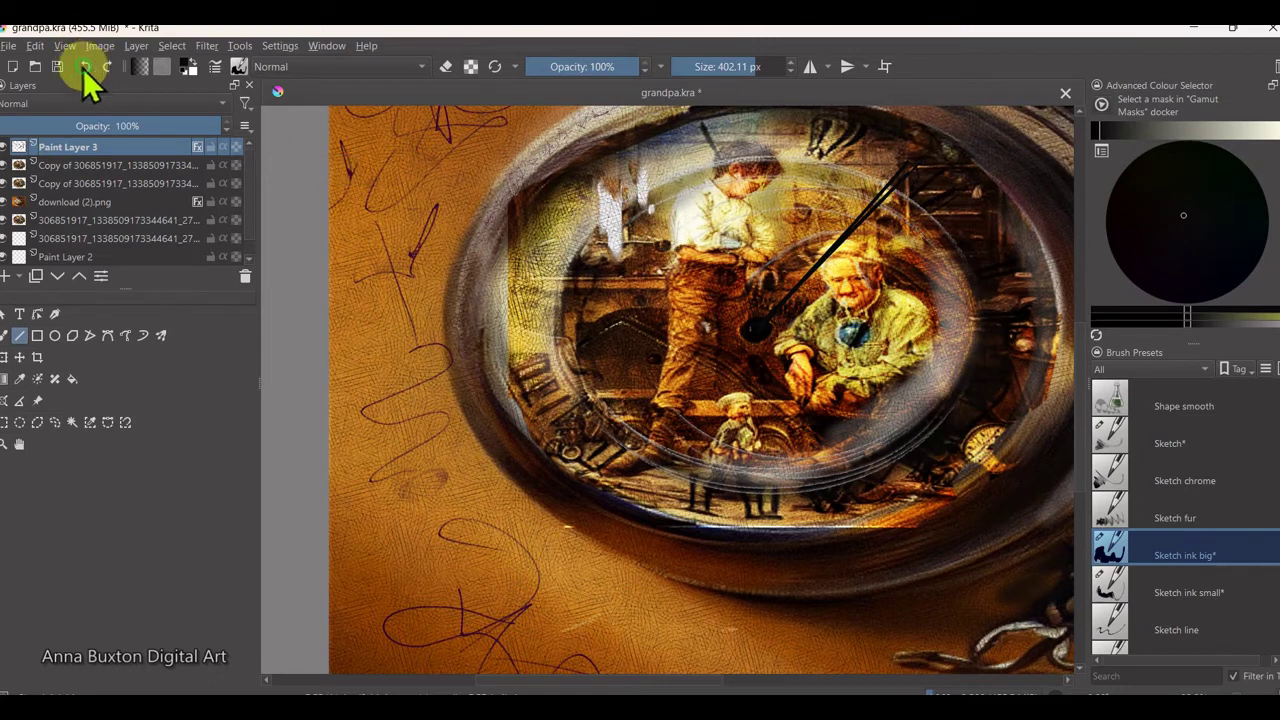
{"action": "left_click_drag", "start_coordinate": [750, 333], "coordinate": [588, 290]}
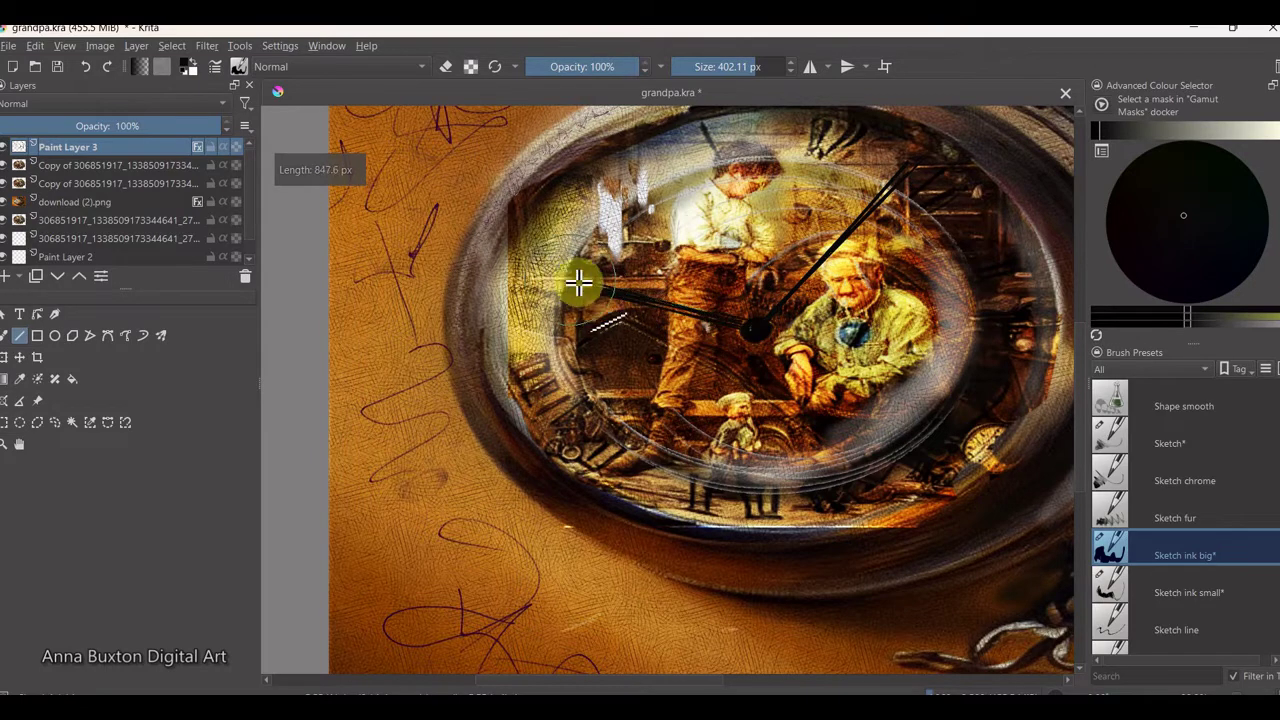
{"action": "left_click_drag", "start_coordinate": [588, 290], "coordinate": [572, 283]}
{"action": "left_click", "coordinate": [751, 66]}
{"action": "mouse_move", "coordinate": [748, 326]}
{"action": "left_mouse_down"}
{"action": "mouse_move", "coordinate": [915, 162]}
{"action": "mouse_move", "coordinate": [909, 174]}
{"action": "left_mouse_up"}
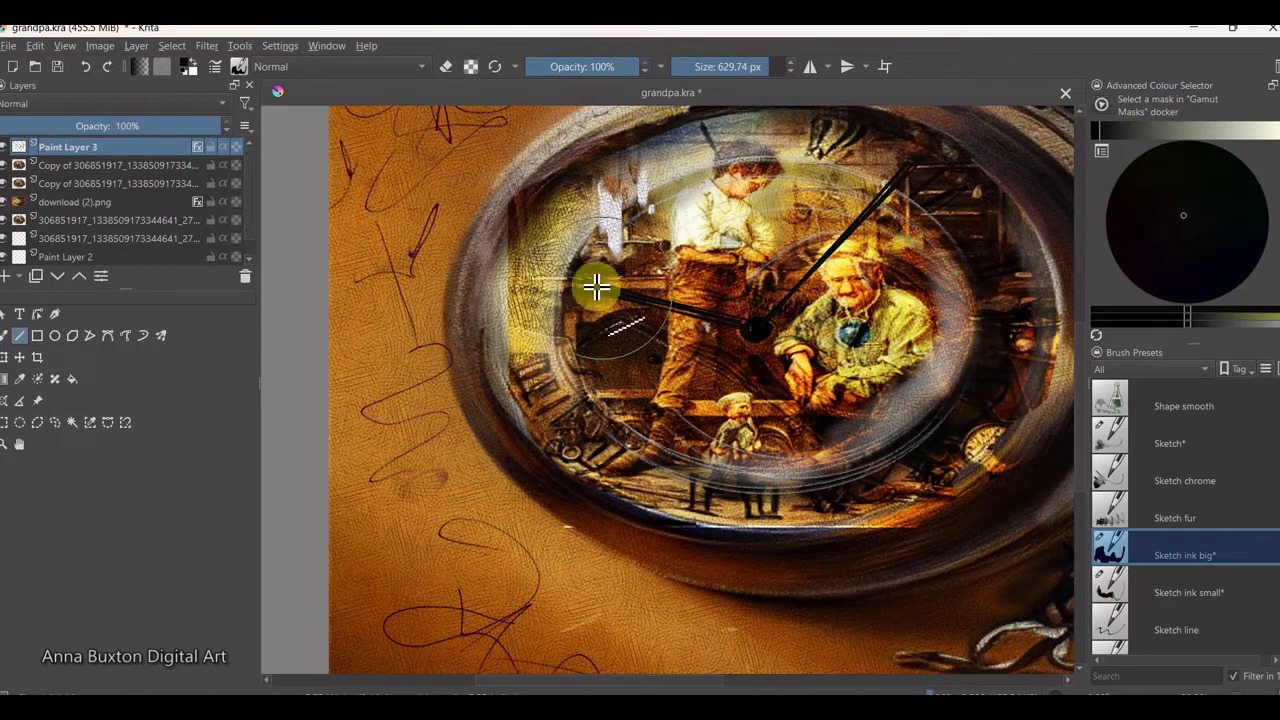
{"action": "key", "text": "bracketright"}
{"action": "left_click_drag", "start_coordinate": [757, 330], "coordinate": [580, 285]}
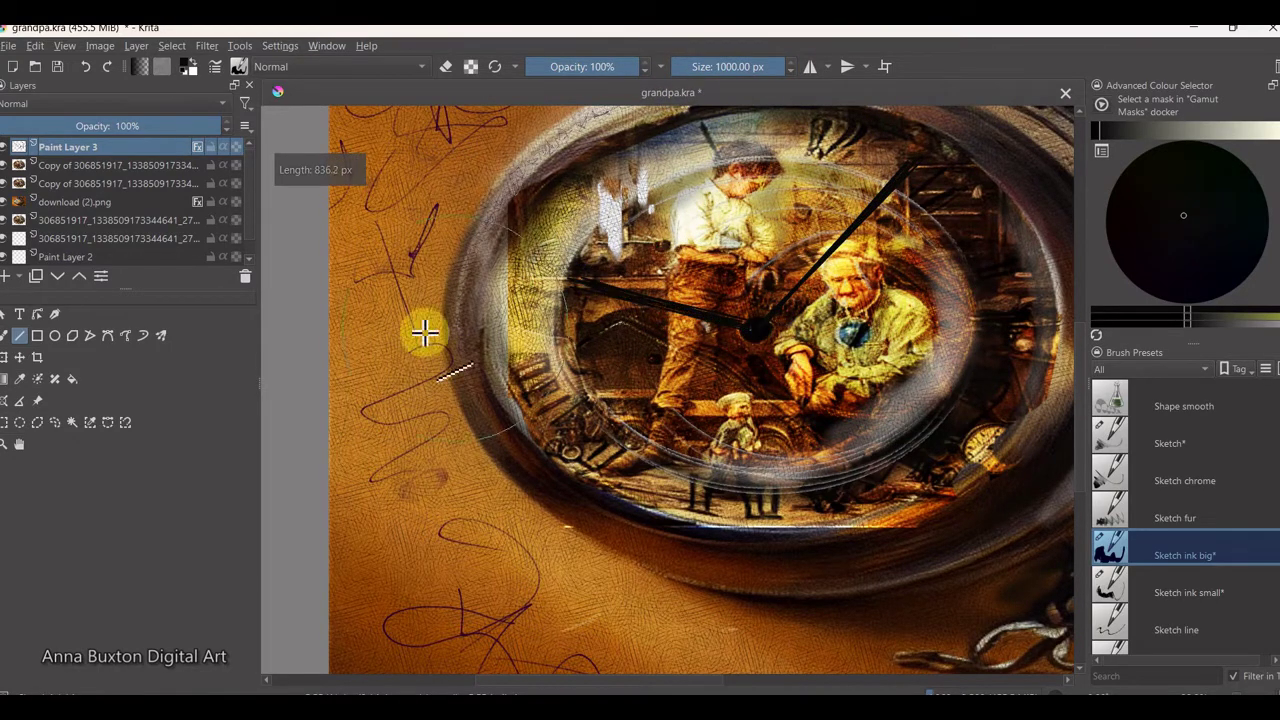
{"action": "left_click", "coordinate": [5, 336]}
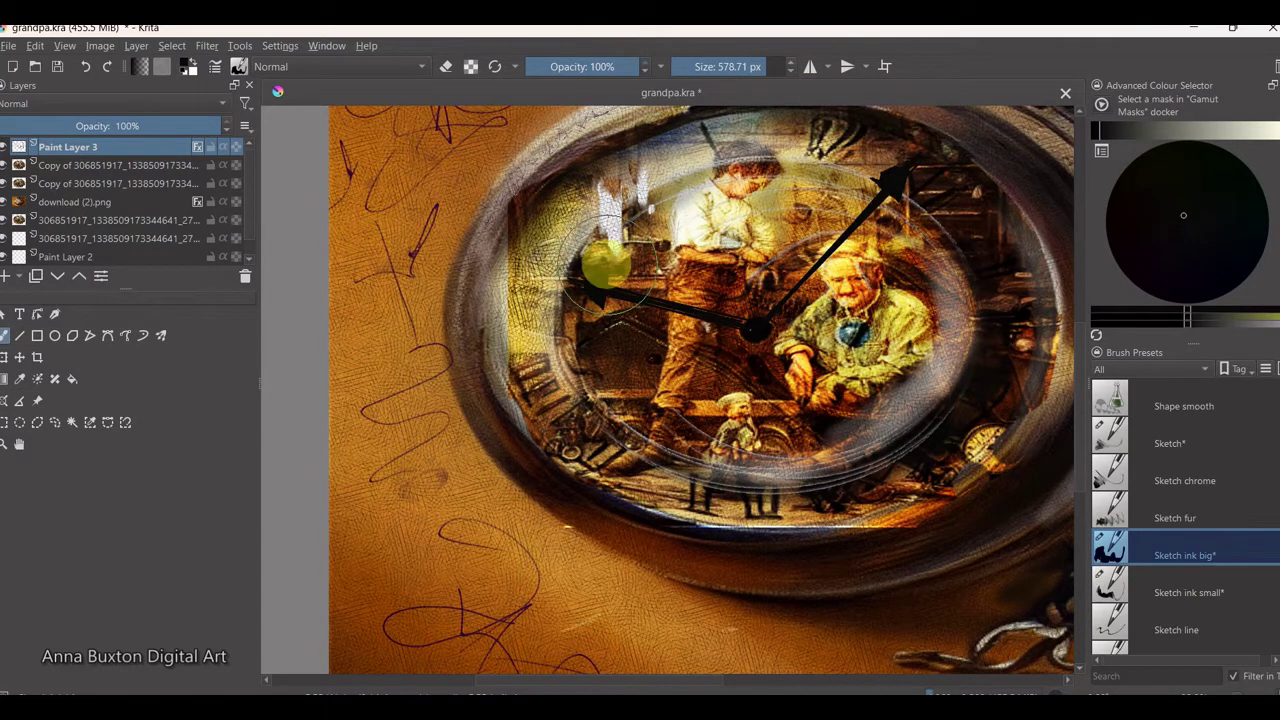
Step: Erase part of the left hand's arrow tip using the Eraser Small and Soft presets
{"action": "scroll", "coordinate": [1225, 430], "scroll_direction": "up", "scroll_amount": 5}
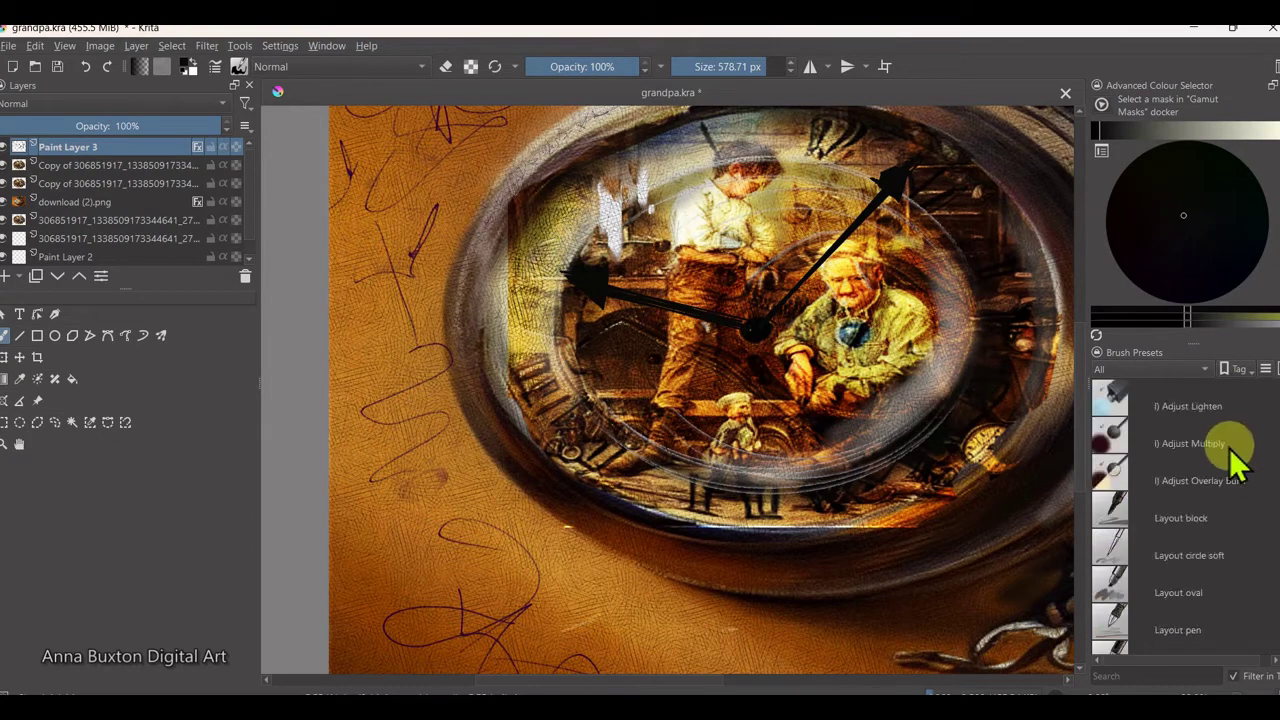
{"action": "scroll", "coordinate": [1194, 465], "scroll_direction": "up", "scroll_amount": 5}
{"action": "scroll", "coordinate": [1188, 464], "scroll_direction": "up", "scroll_amount": 5}
{"action": "left_click", "coordinate": [1108, 445]}
{"action": "scroll", "coordinate": [752, 366], "scroll_direction": "up", "scroll_amount": 2}
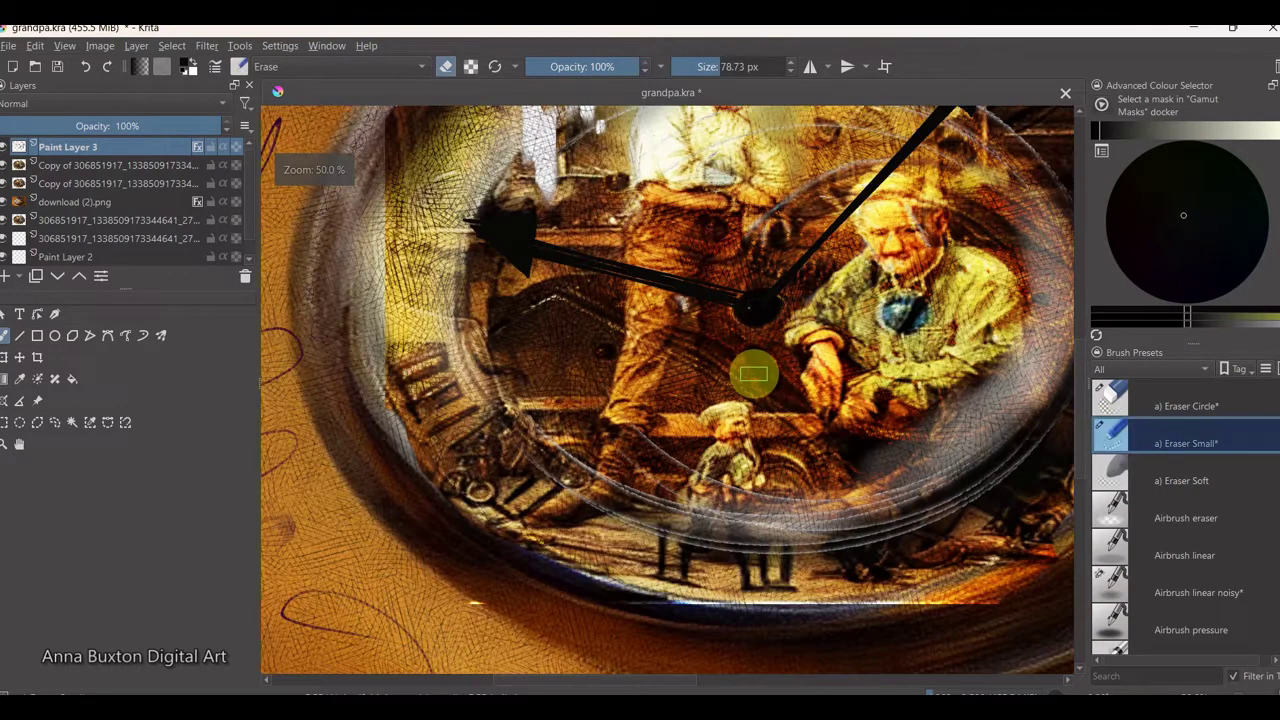
{"action": "left_click", "coordinate": [1110, 478]}
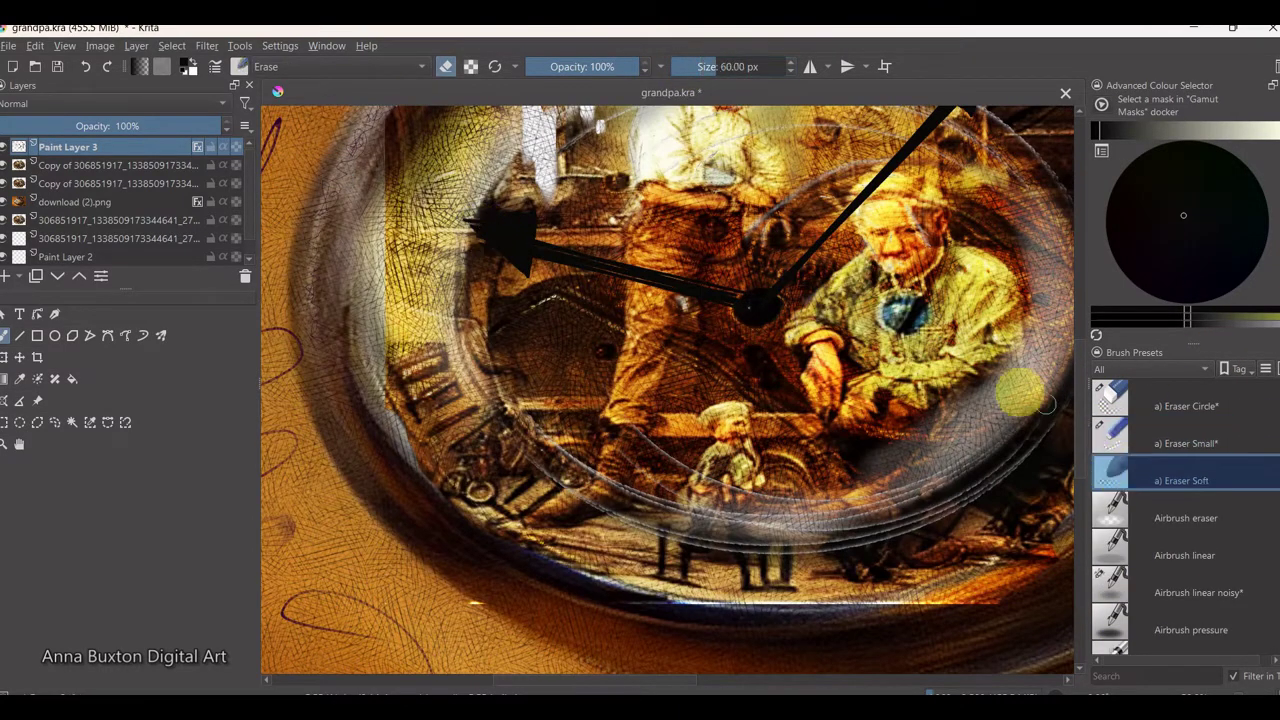
{"action": "left_click", "coordinate": [700, 66]}
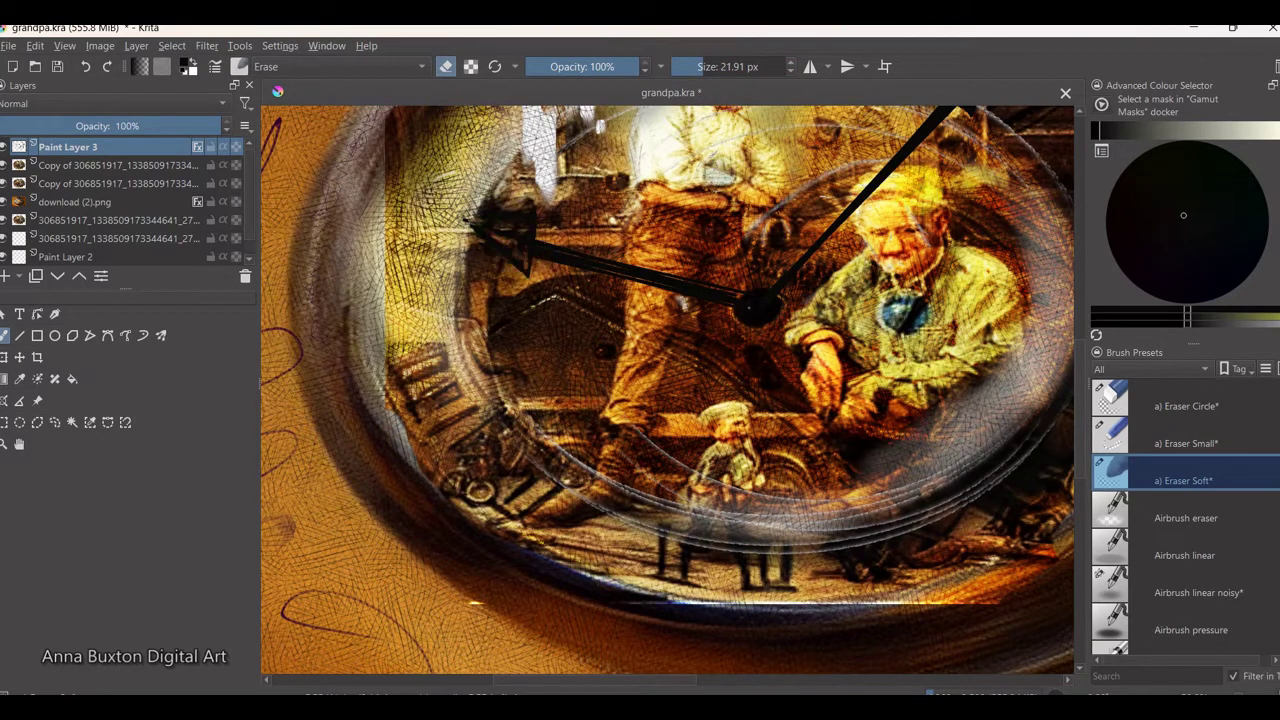
Step: Switch to the Airbrush pressure preset at about 15 px
{"action": "key", "text": "x"}
{"action": "left_click", "coordinate": [1110, 622]}
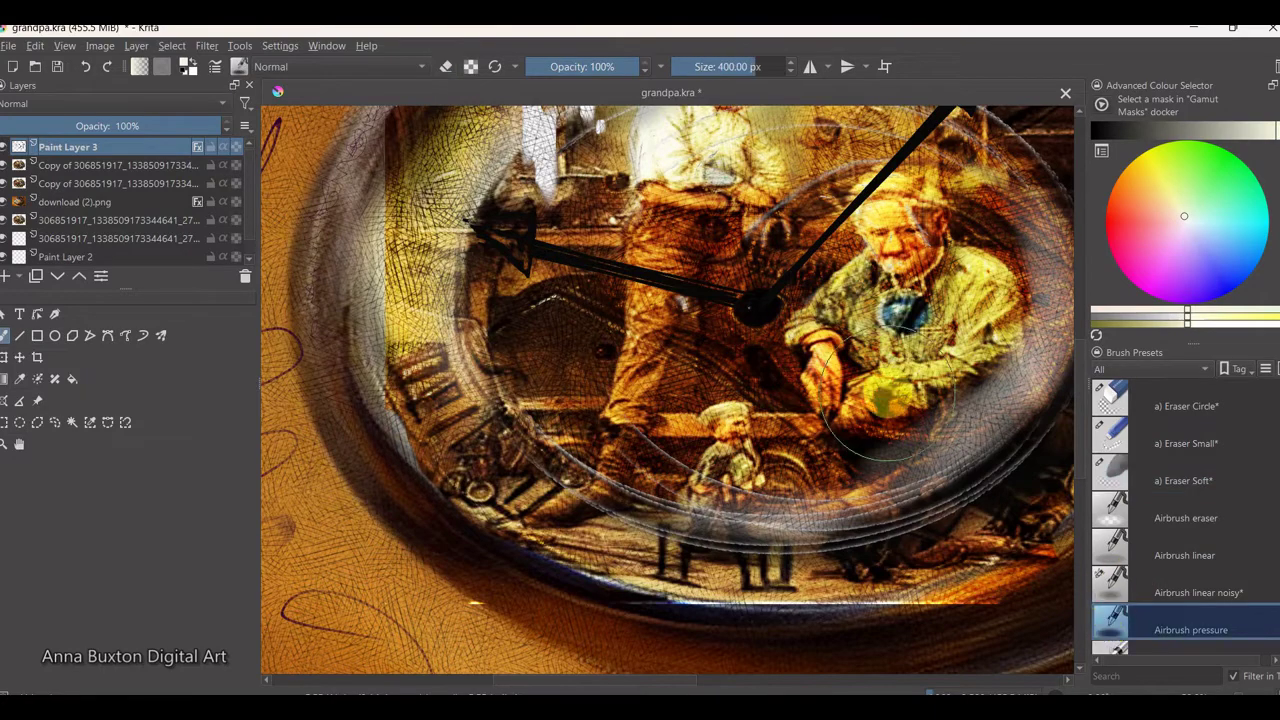
{"action": "left_click_drag", "start_coordinate": [746, 63], "coordinate": [705, 66]}
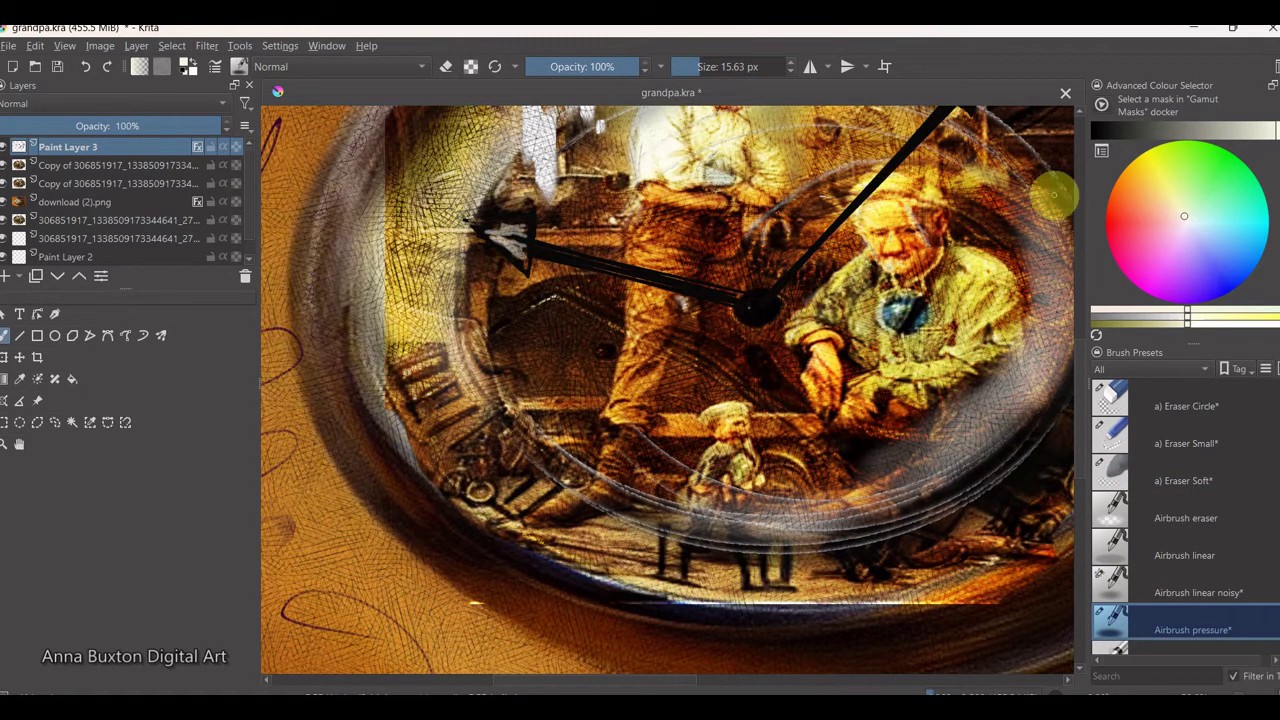
{"action": "scroll", "coordinate": [1055, 195], "scroll_direction": "down", "scroll_amount": 3}
{"action": "scroll", "coordinate": [597, 634], "scroll_direction": "up", "scroll_amount": 1}
{"action": "scroll", "coordinate": [1020, 391], "scroll_direction": "up", "scroll_amount": 1}
{"action": "scroll", "coordinate": [851, 334], "scroll_direction": "up", "scroll_amount": 3}
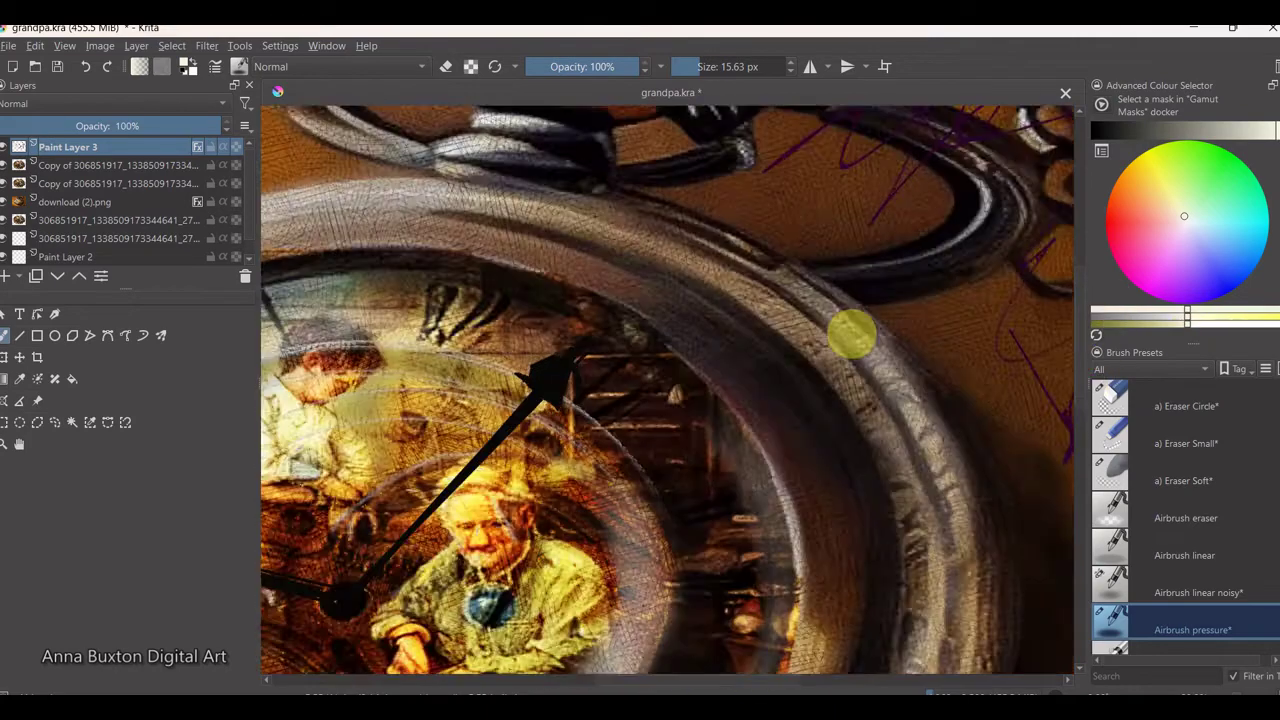
{"action": "scroll", "coordinate": [447, 375], "scroll_direction": "up", "scroll_amount": 1}
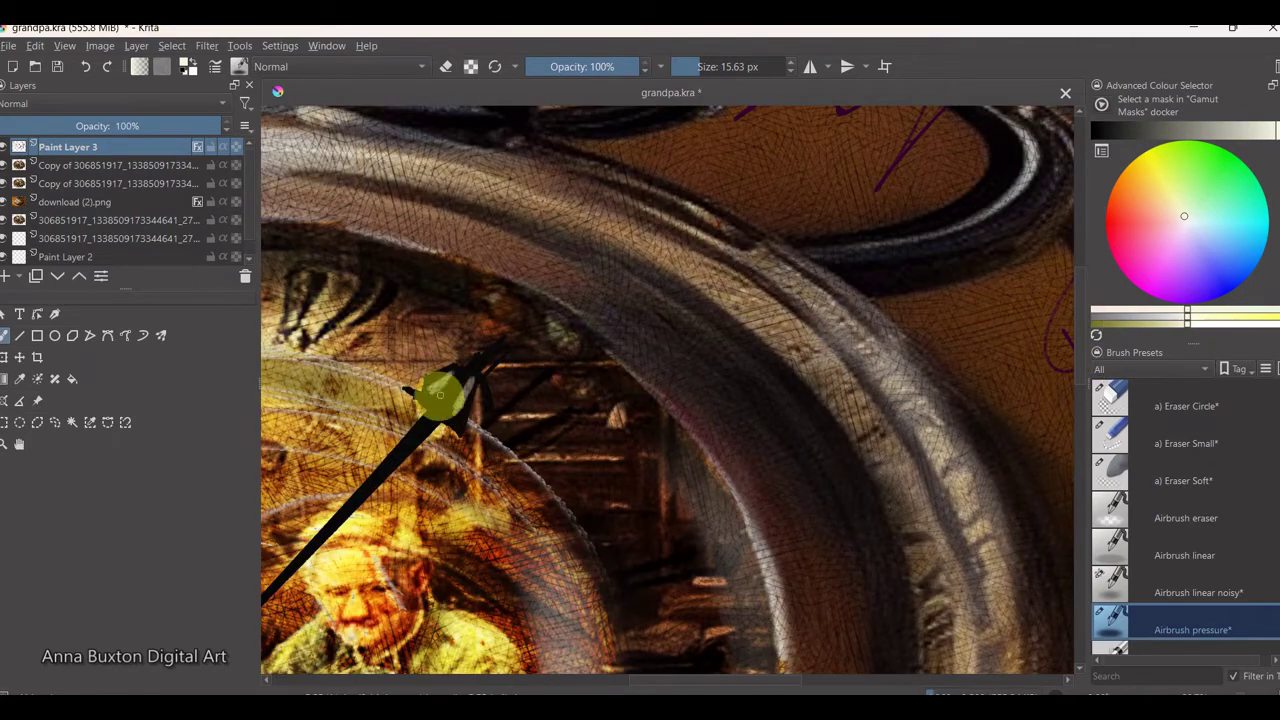
Step: Airbrush a yellow glow along the clock hand with the linear noisy airbrush
{"action": "left_click", "coordinate": [1110, 590]}
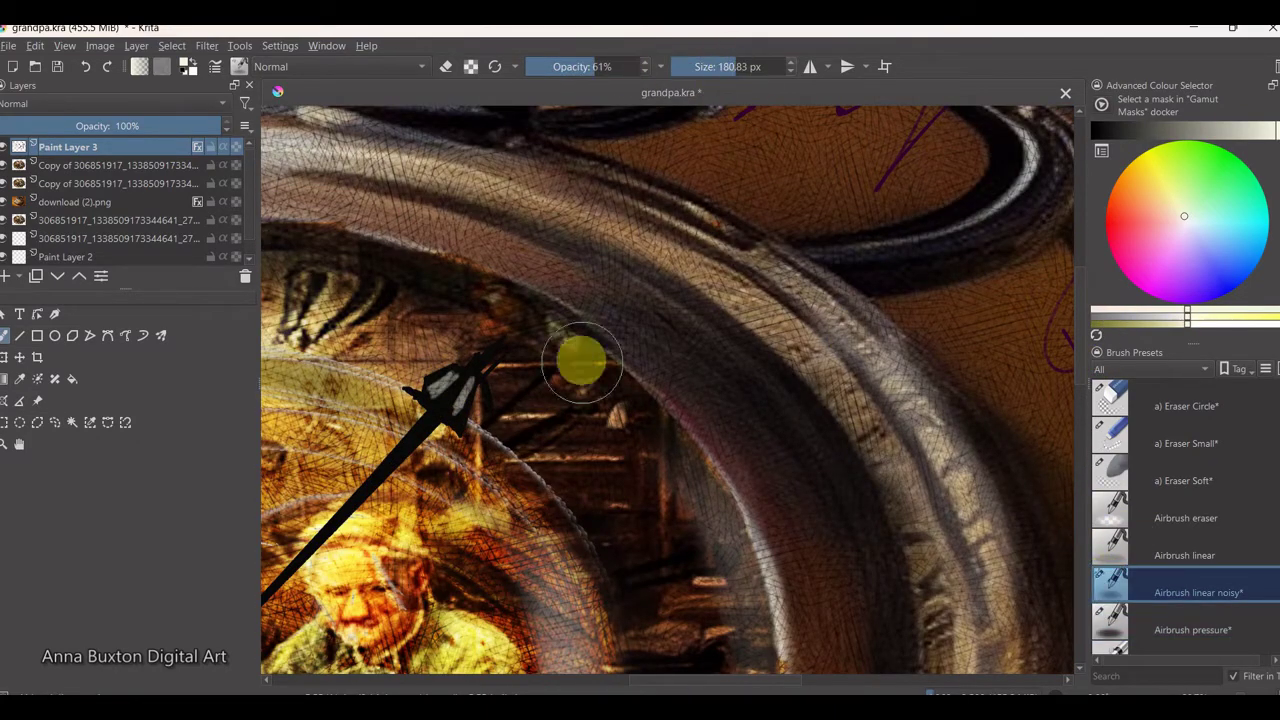
{"action": "left_click", "coordinate": [1266, 129]}
{"action": "left_click_drag", "start_coordinate": [491, 371], "coordinate": [400, 505]}
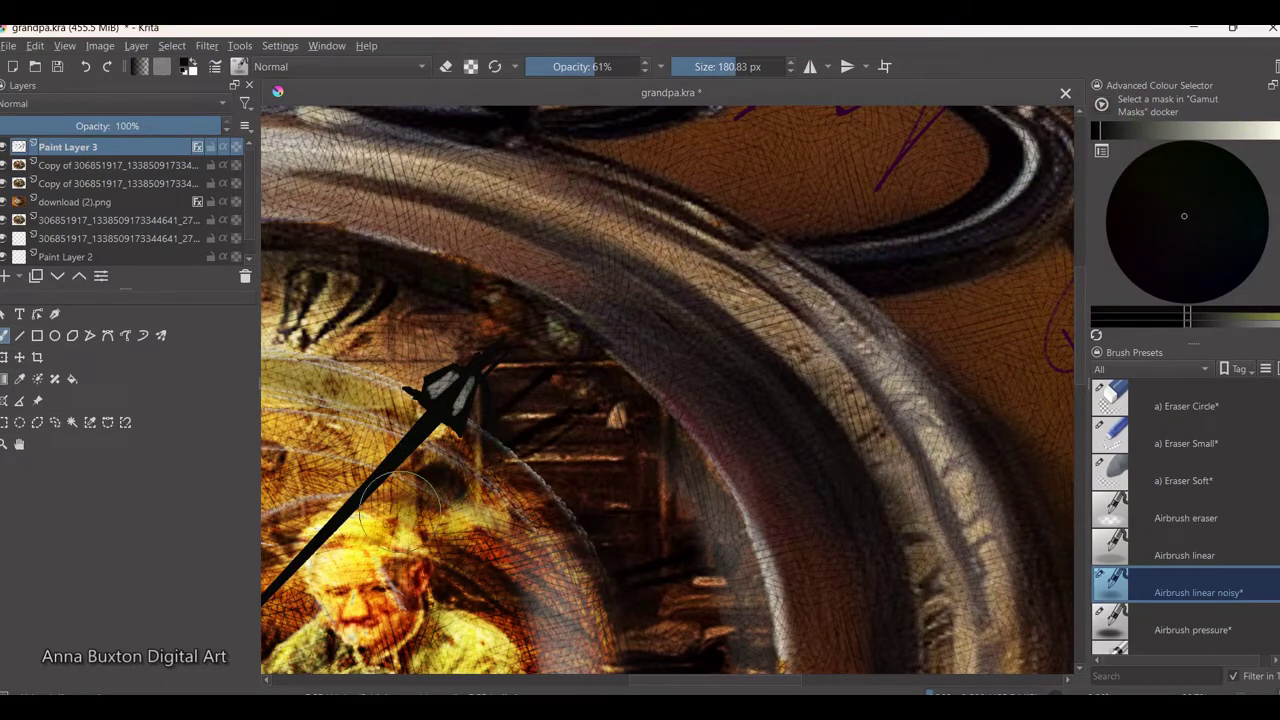
{"action": "scroll", "coordinate": [657, 677], "scroll_direction": "down", "scroll_amount": 1}
{"action": "scroll", "coordinate": [700, 686], "scroll_direction": "down", "scroll_amount": 2}
{"action": "scroll", "coordinate": [700, 686], "scroll_direction": "down", "scroll_amount": 1}
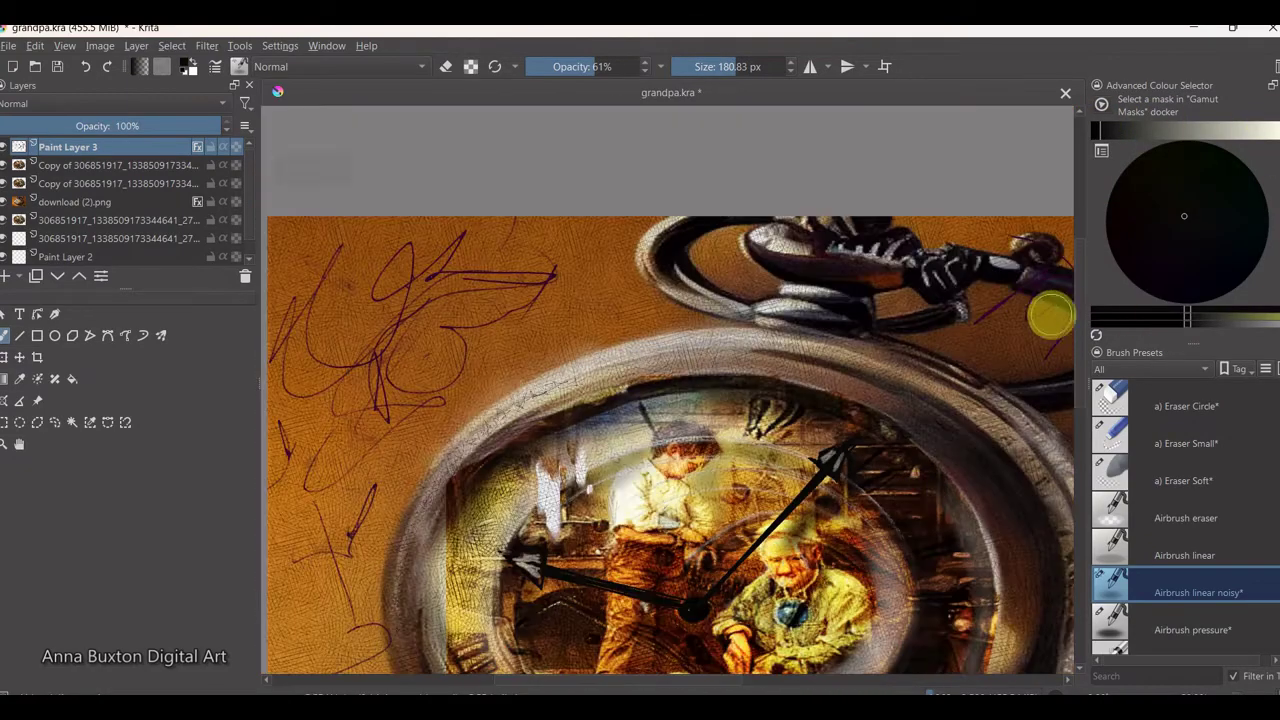
{"action": "scroll", "coordinate": [1050, 316], "scroll_direction": "up", "scroll_amount": 1}
{"action": "scroll", "coordinate": [1057, 386], "scroll_direction": "up", "scroll_amount": 2}
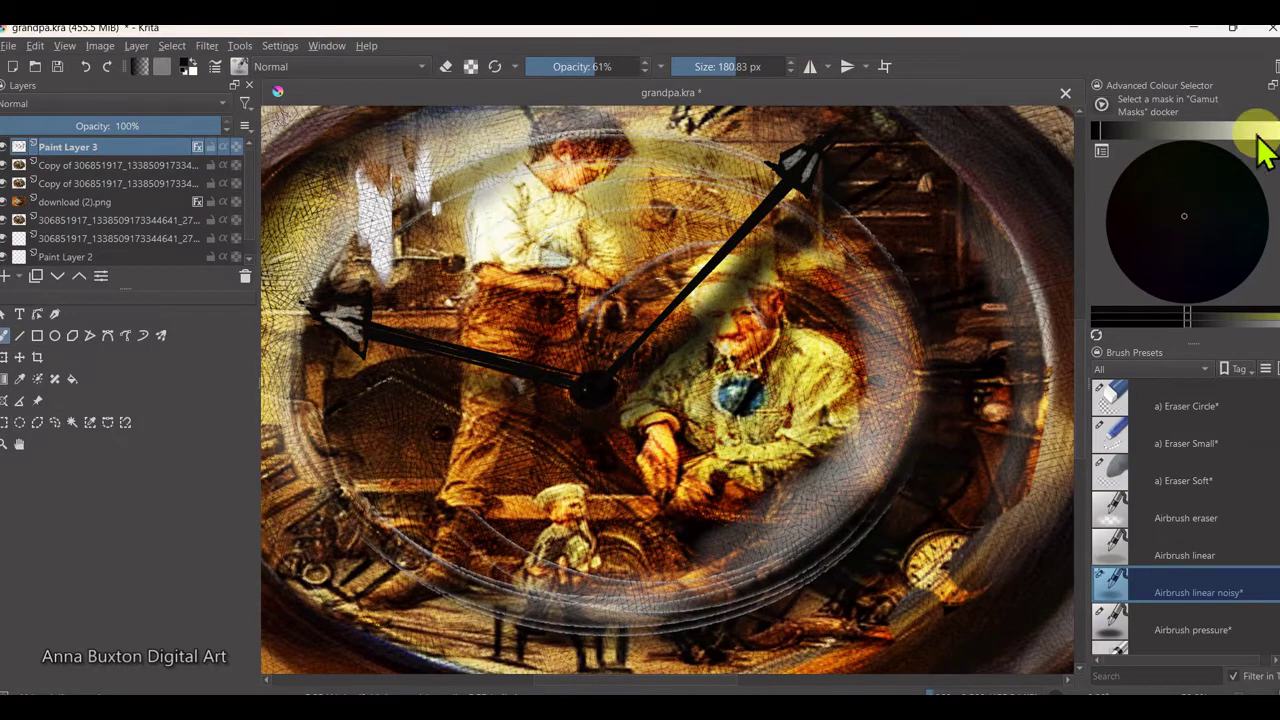
{"action": "left_click", "coordinate": [1258, 132]}
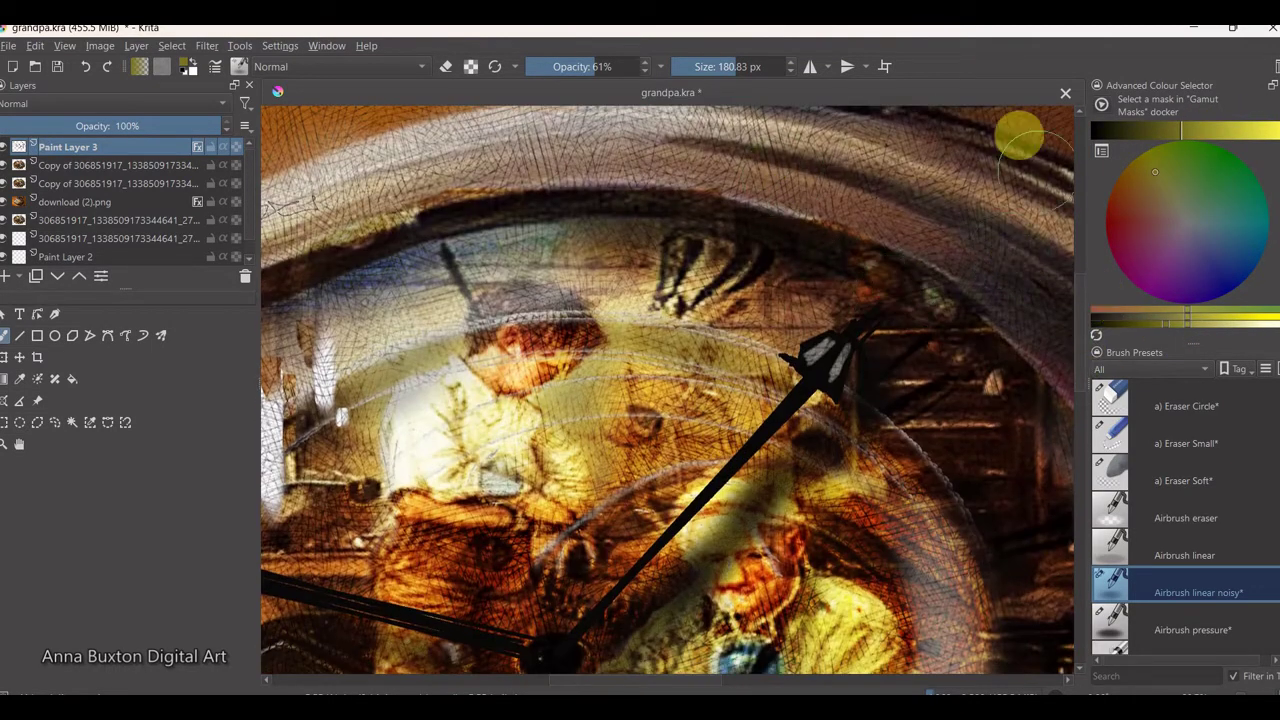
{"action": "left_click", "coordinate": [1112, 625]}
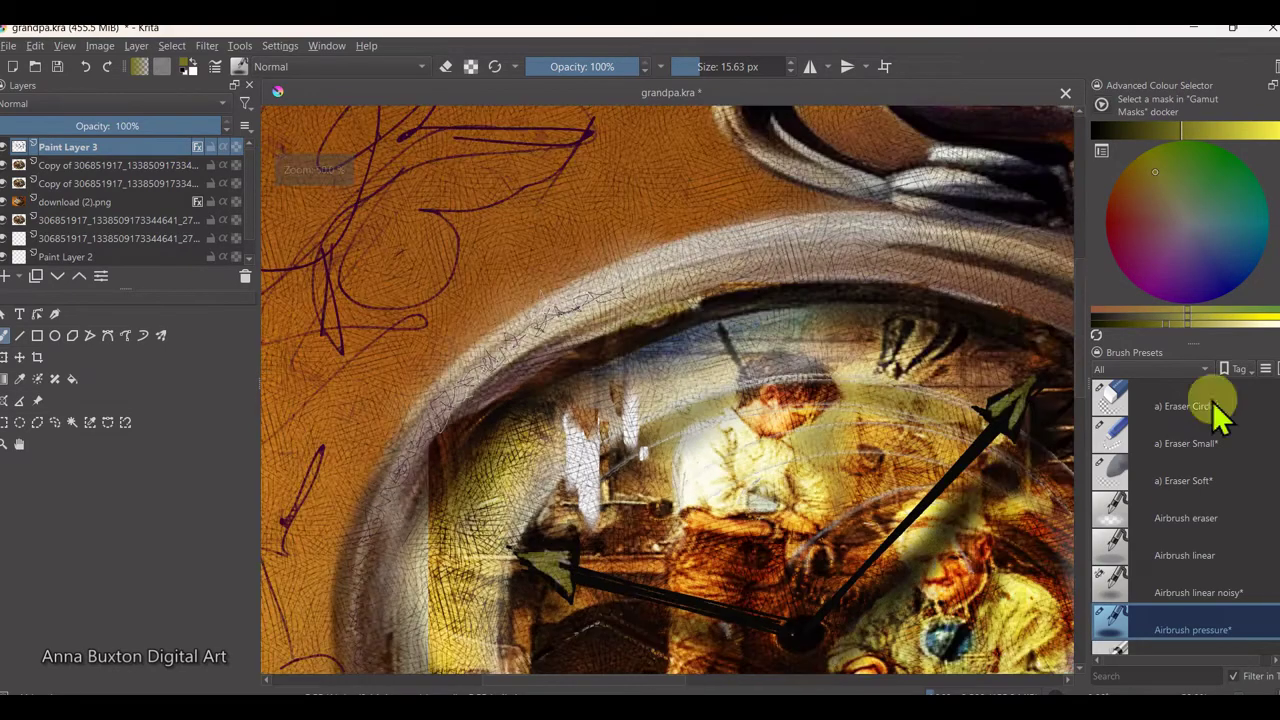
Step: Airbrush a faint yellow tint over the background beside the watch with the linear airbrush
{"action": "left_click", "coordinate": [1115, 552]}
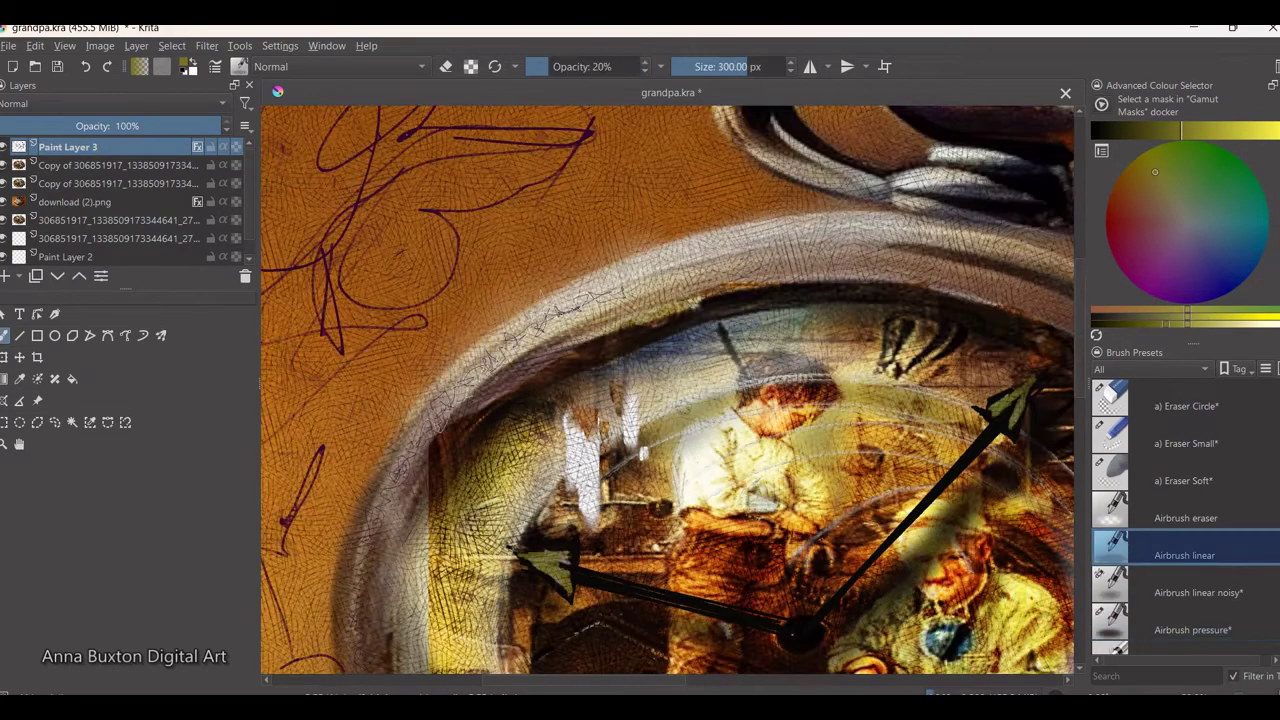
{"action": "left_click_drag", "start_coordinate": [535, 551], "coordinate": [847, 573]}
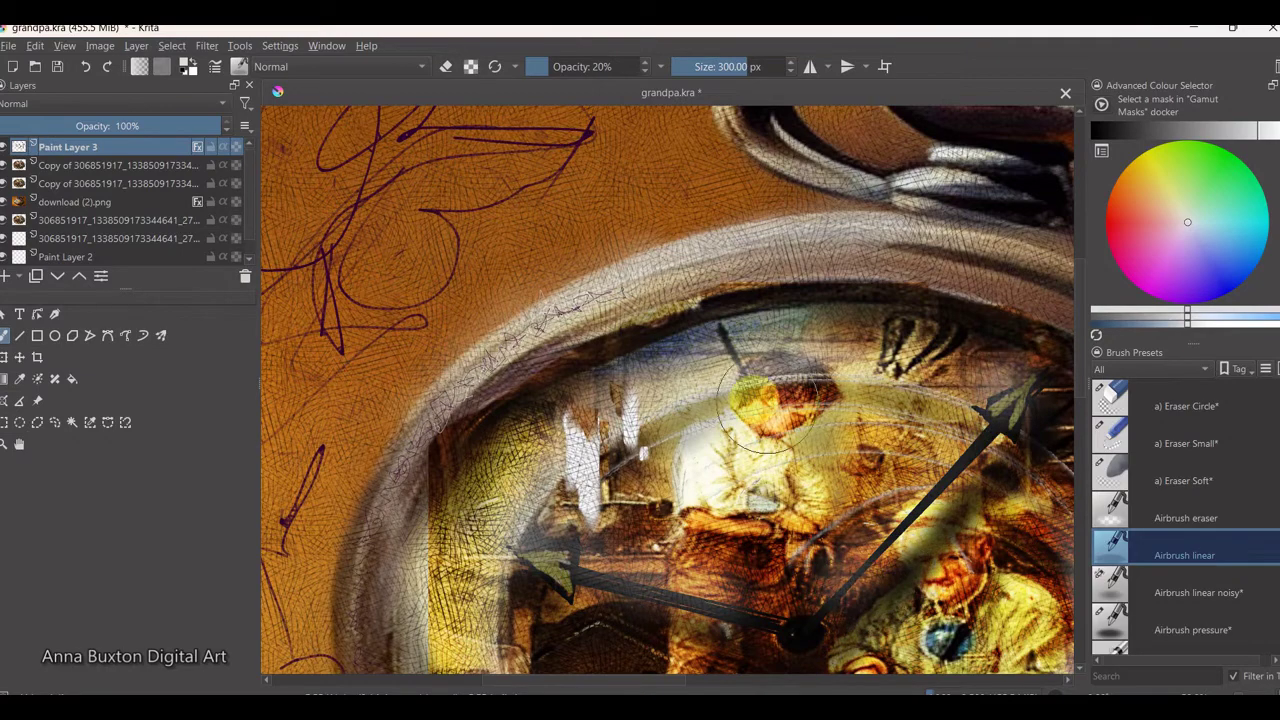
{"action": "scroll", "coordinate": [420, 455], "scroll_direction": "down", "scroll_amount": 4}
{"action": "scroll", "coordinate": [420, 455], "scroll_direction": "up", "scroll_amount": 4}
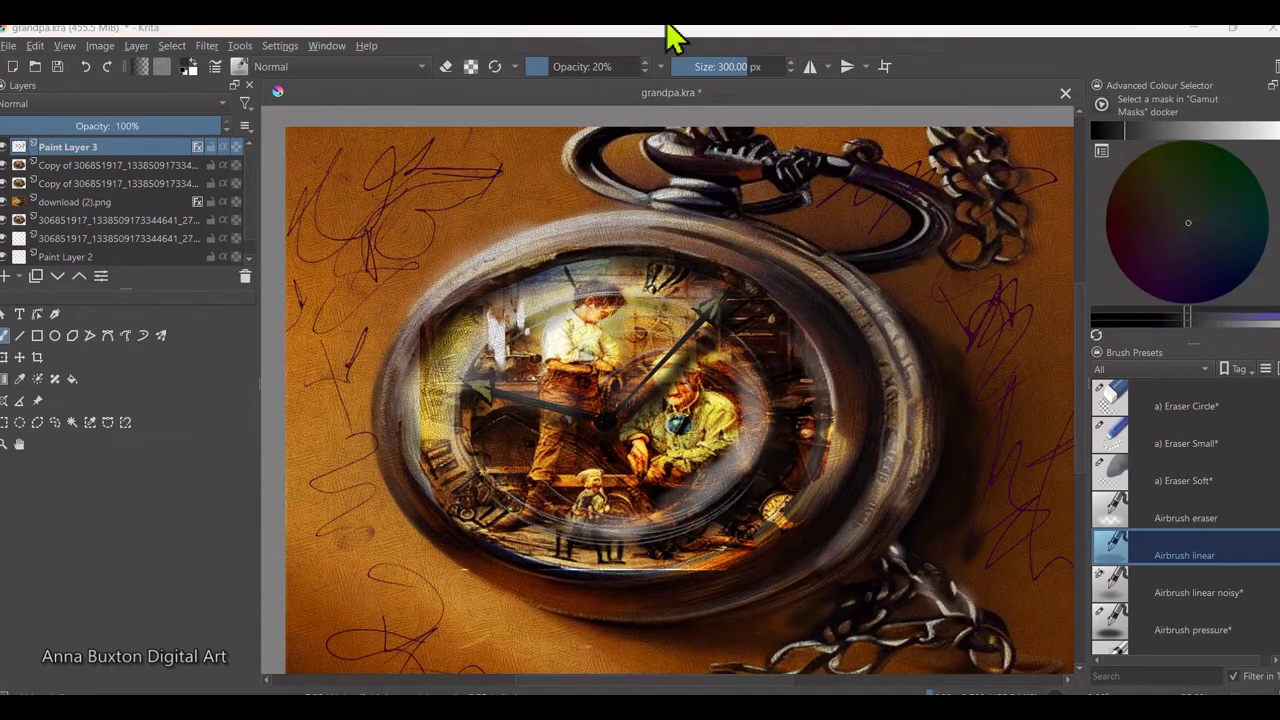
{"action": "left_click", "coordinate": [745, 66]}
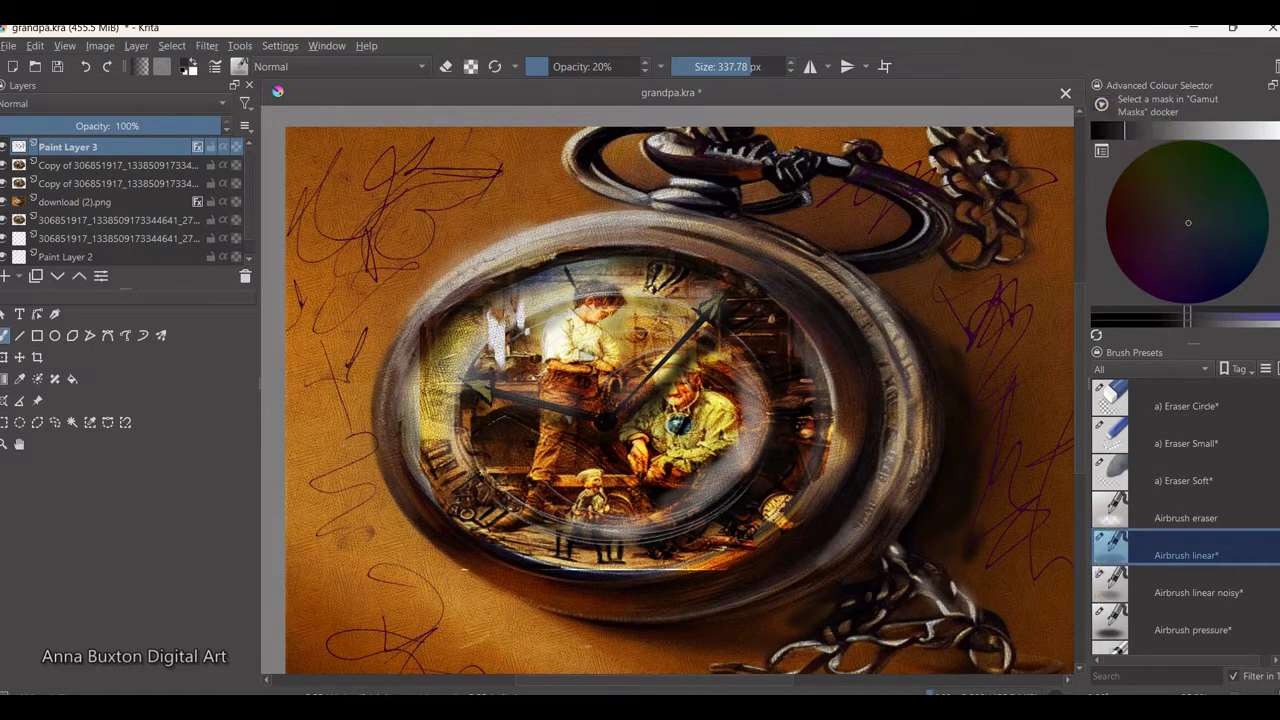
{"action": "left_click", "coordinate": [1108, 132]}
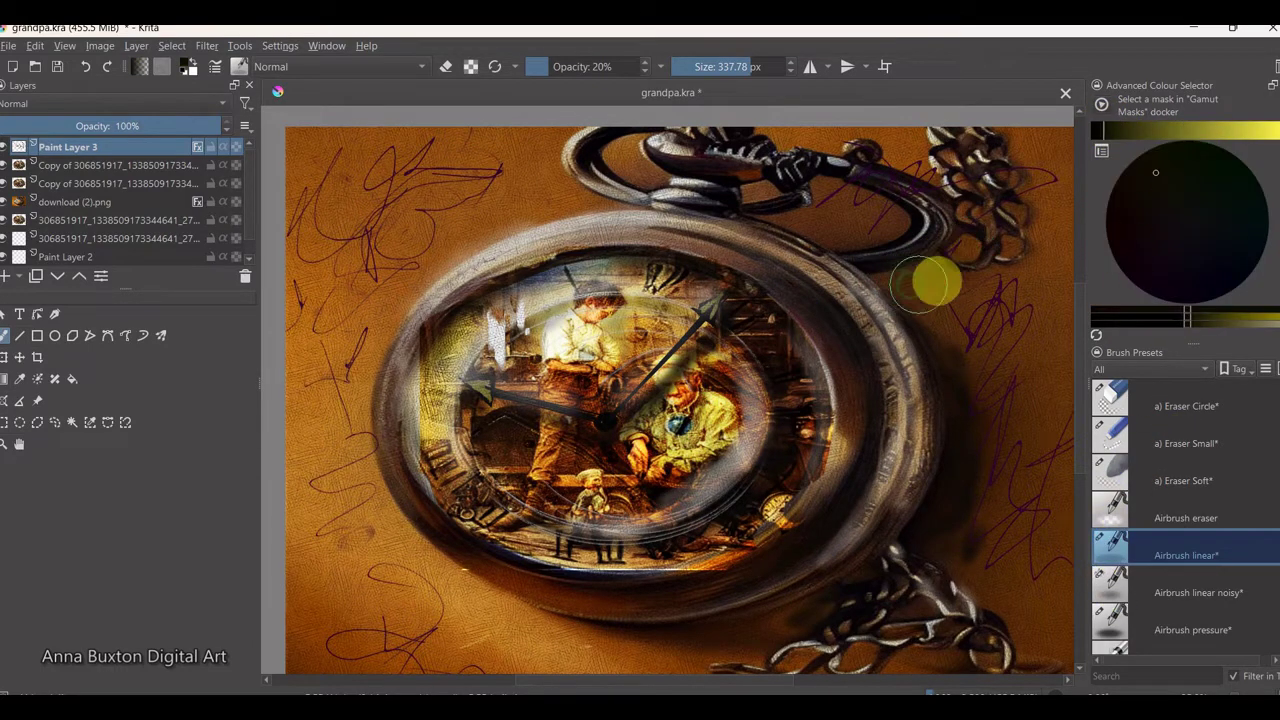
{"action": "mouse_move", "coordinate": [809, 217]}
{"action": "left_mouse_down"}
{"action": "mouse_move", "coordinate": [910, 274]}
{"action": "mouse_move", "coordinate": [1043, 243]}
{"action": "mouse_move", "coordinate": [957, 414]}
{"action": "mouse_move", "coordinate": [980, 537]}
{"action": "mouse_move", "coordinate": [962, 345]}
{"action": "left_mouse_up"}
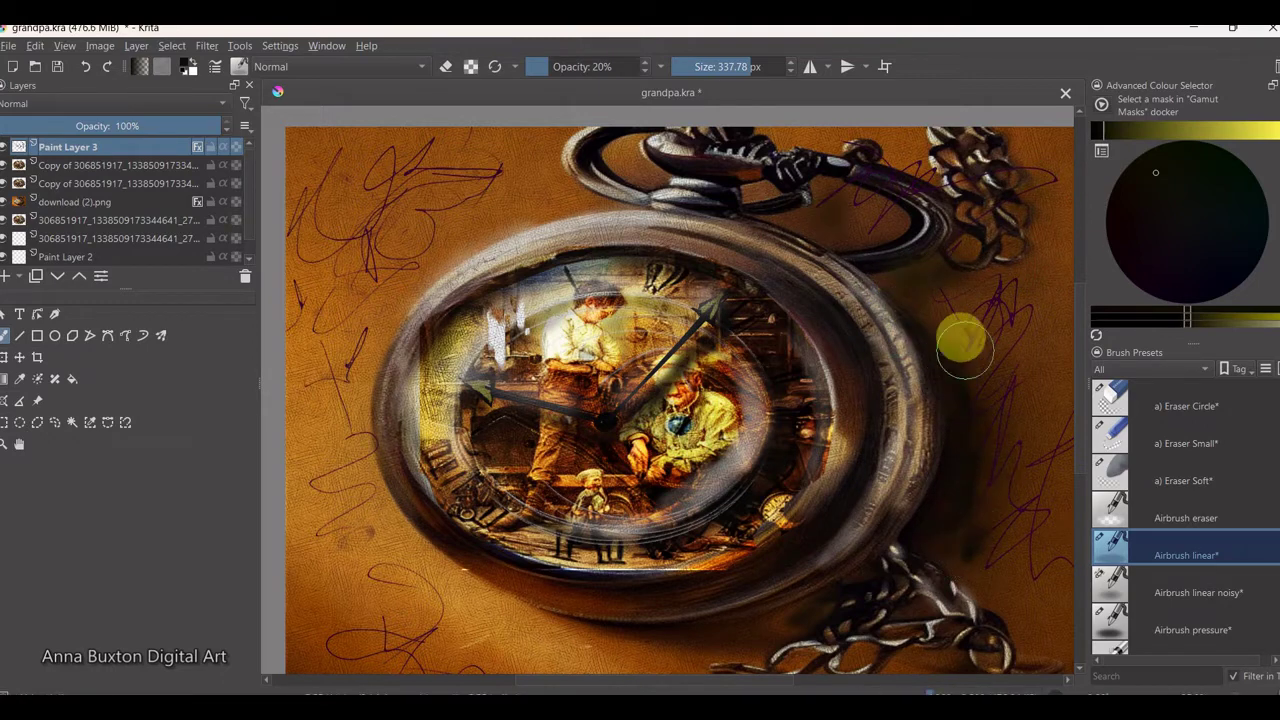
Step: Blur the dark upper-left scribbles with the k) Blender Blur brush at about 346 px
{"action": "key", "text": "minus"}
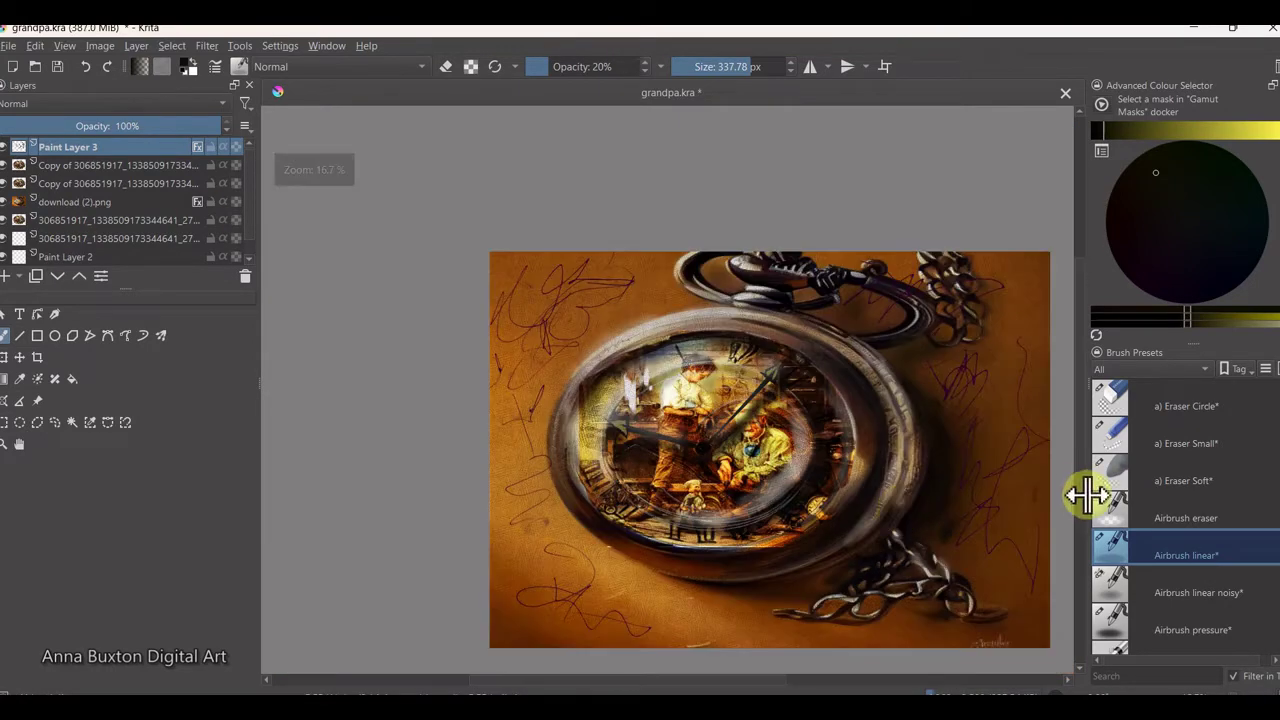
{"action": "scroll", "coordinate": [1175, 540], "scroll_direction": "down", "scroll_amount": 5}
{"action": "scroll", "coordinate": [1175, 540], "scroll_direction": "down", "scroll_amount": 5}
{"action": "scroll", "coordinate": [1175, 540], "scroll_direction": "down", "scroll_amount": 3}
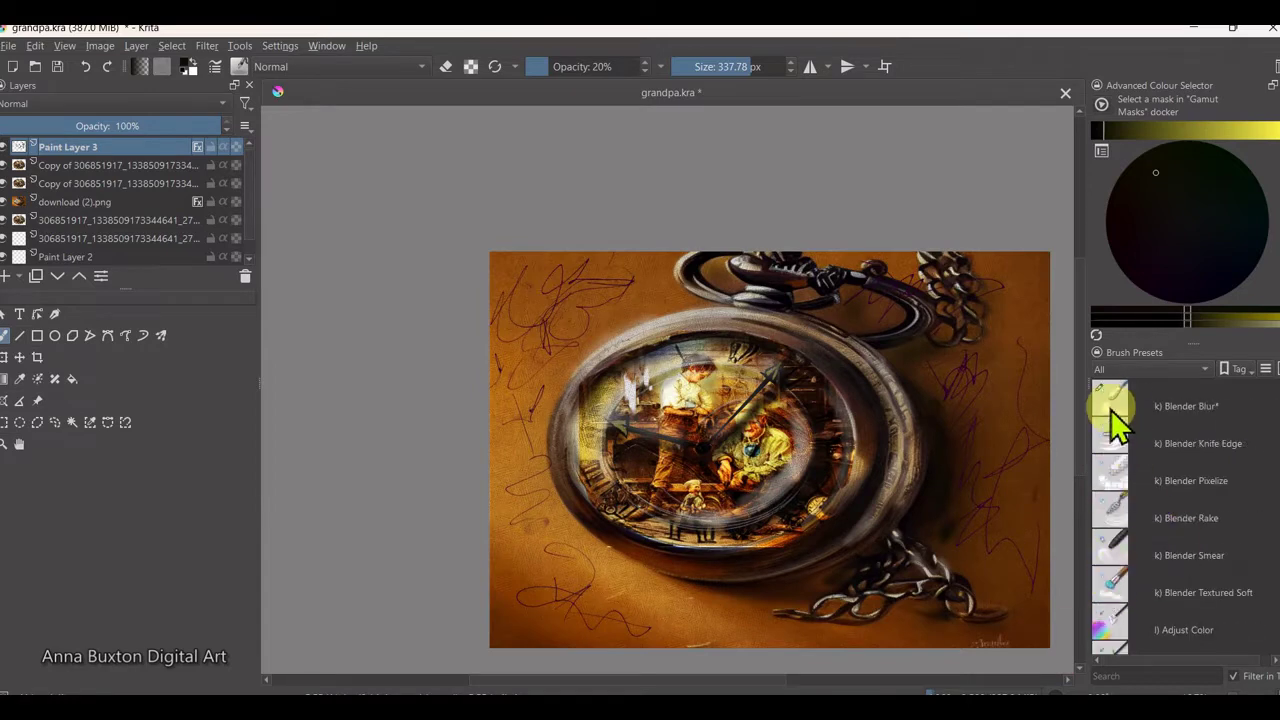
{"action": "left_click", "coordinate": [1112, 406]}
{"action": "key", "text": "plus"}
{"action": "left_click", "coordinate": [755, 66]}
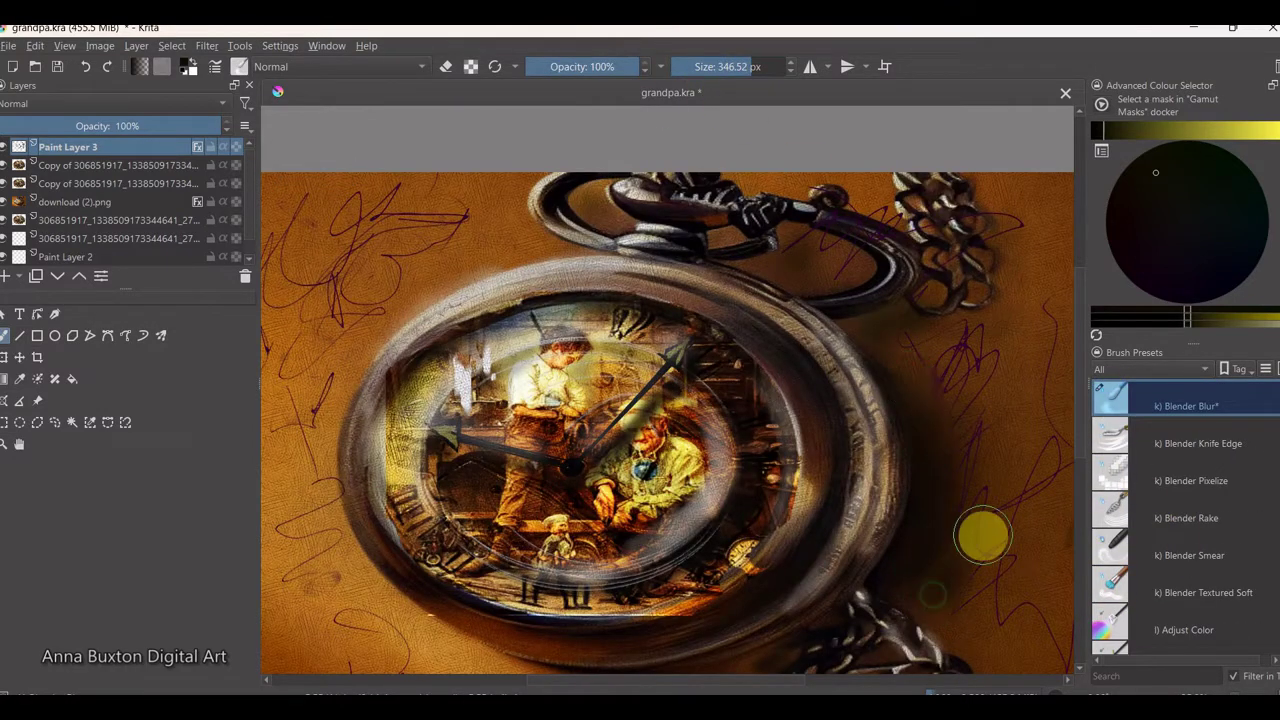
{"action": "left_click_drag", "start_coordinate": [480, 195], "coordinate": [330, 402]}
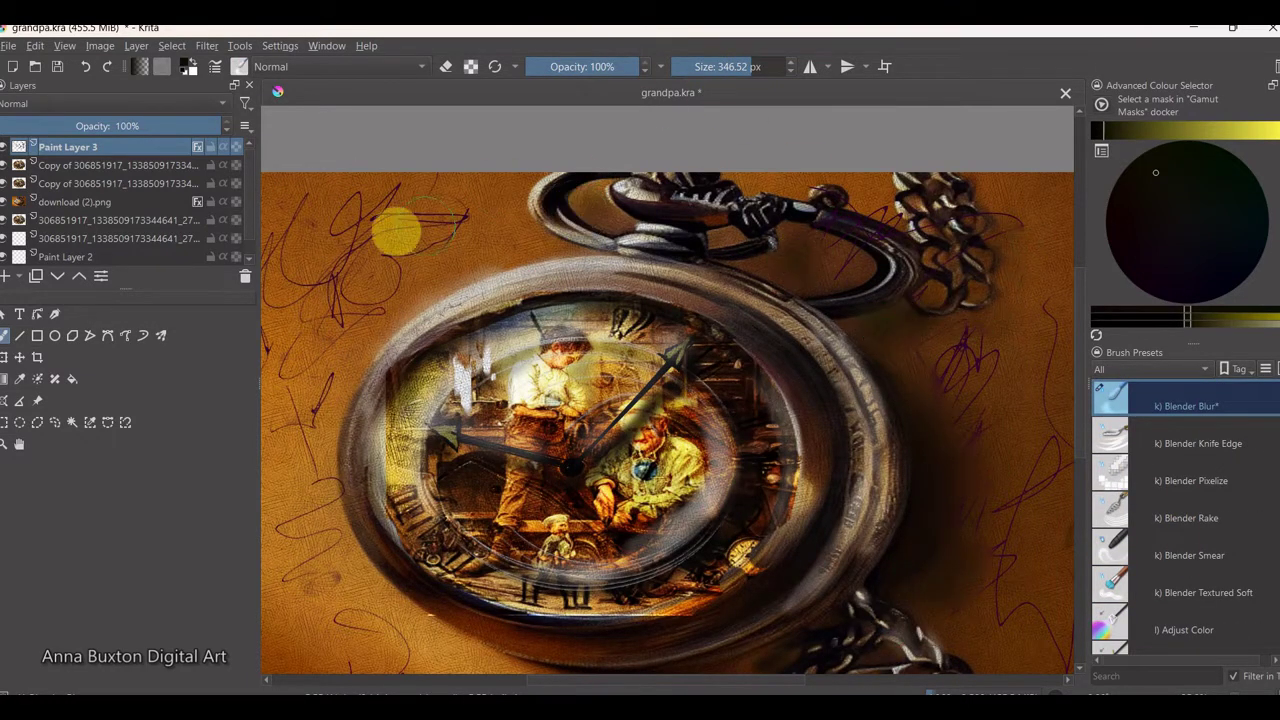
{"action": "key", "text": "minus"}
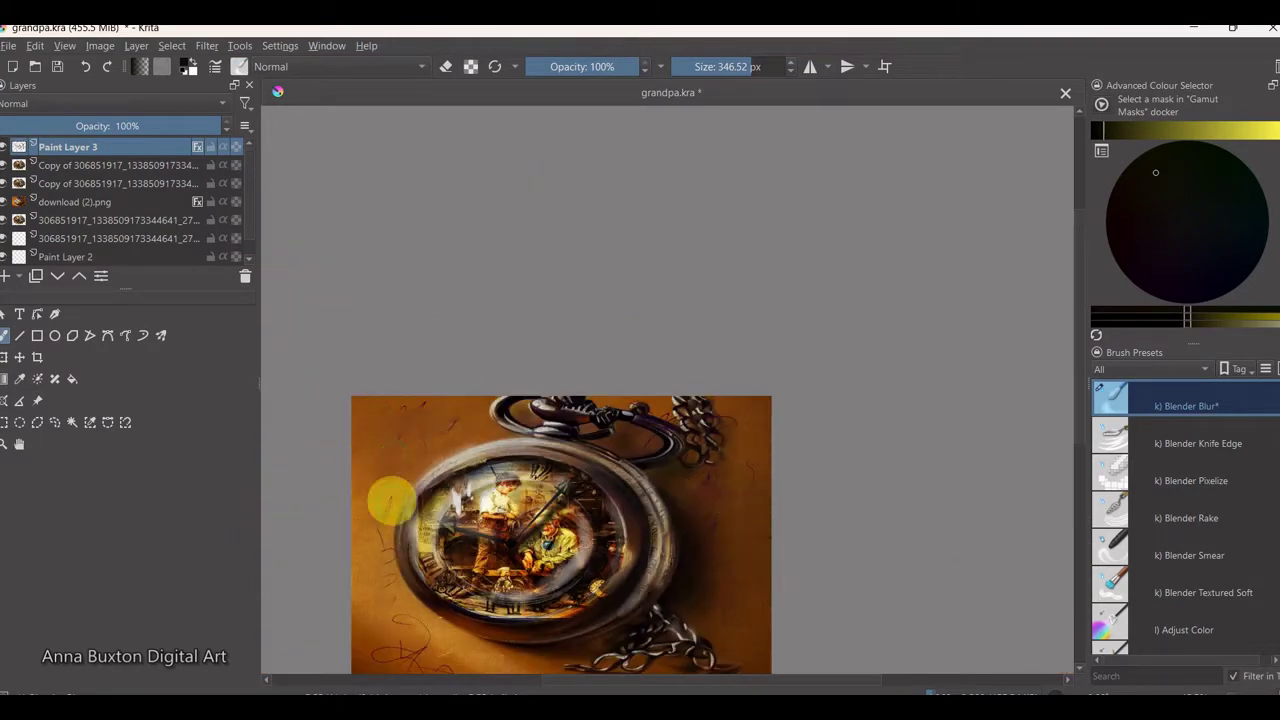
{"action": "scroll", "coordinate": [400, 612], "scroll_direction": "down", "scroll_amount": 1}
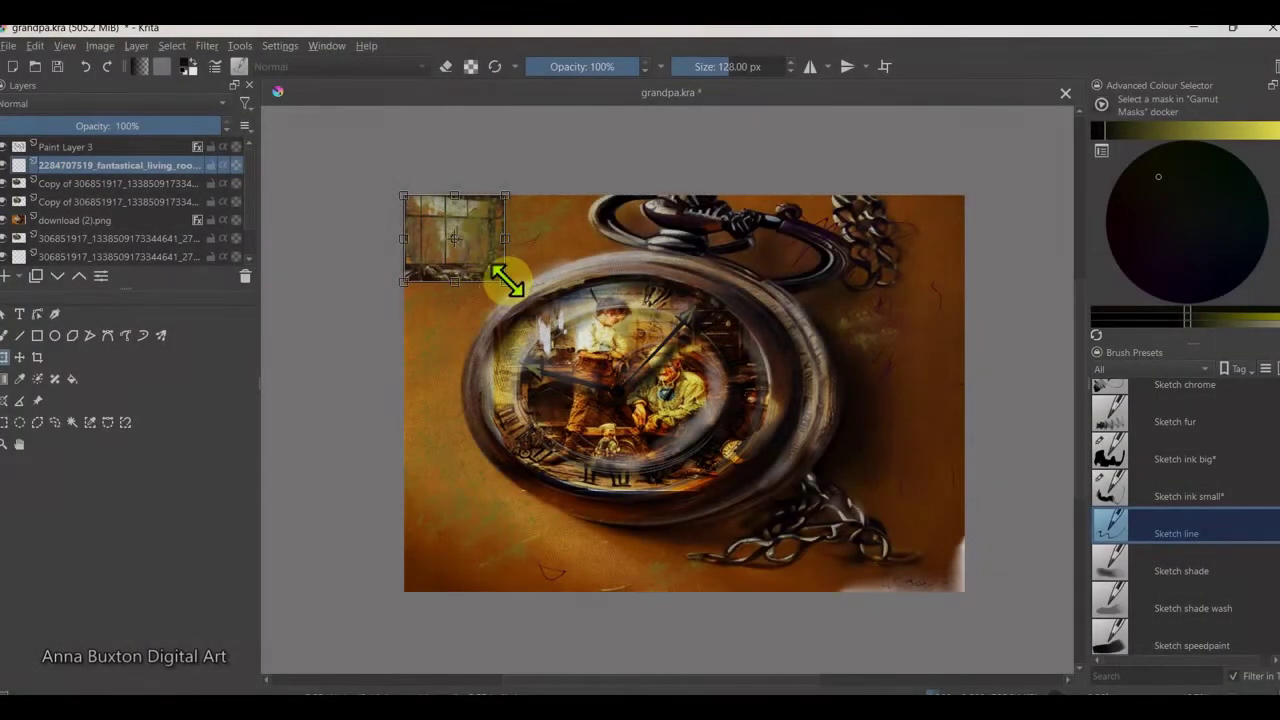
Step: Stretch the autumn living-room image to fill the whole canvas and sharpen it
{"action": "left_click_drag", "start_coordinate": [495, 270], "coordinate": [958, 598]}
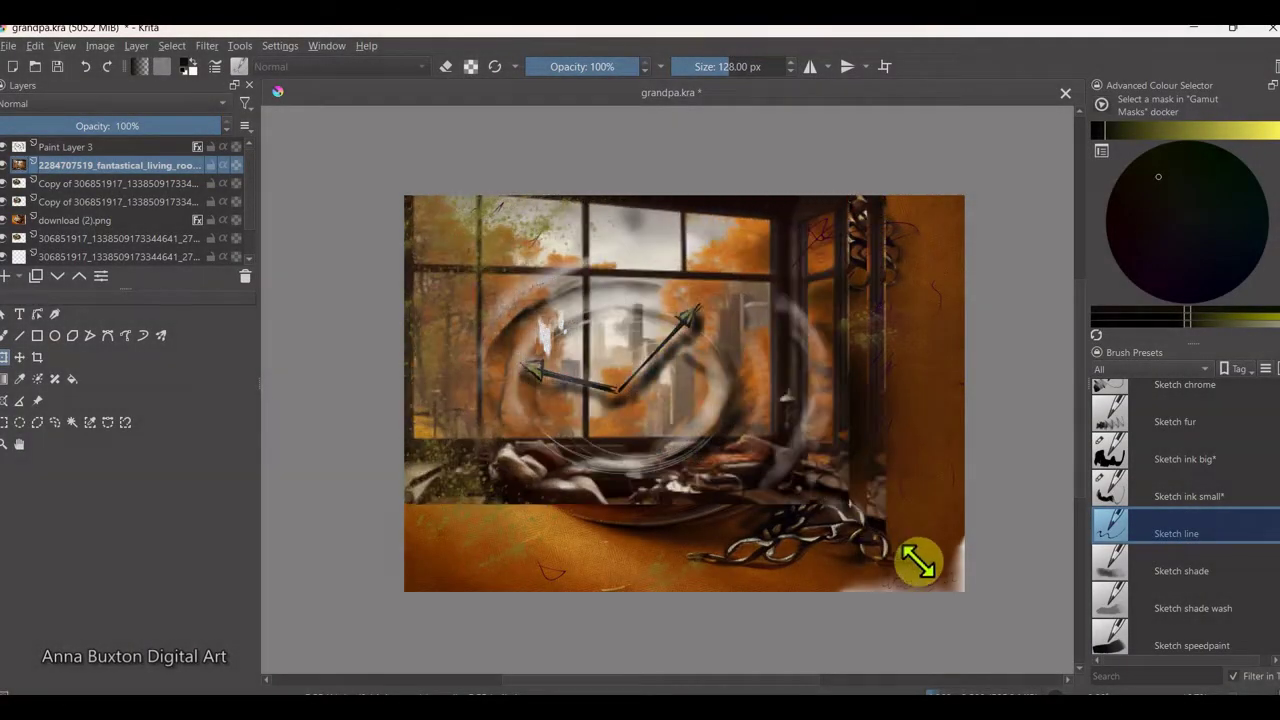
{"action": "left_click", "coordinate": [207, 45]}
{"action": "mouse_move", "coordinate": [234, 217]}
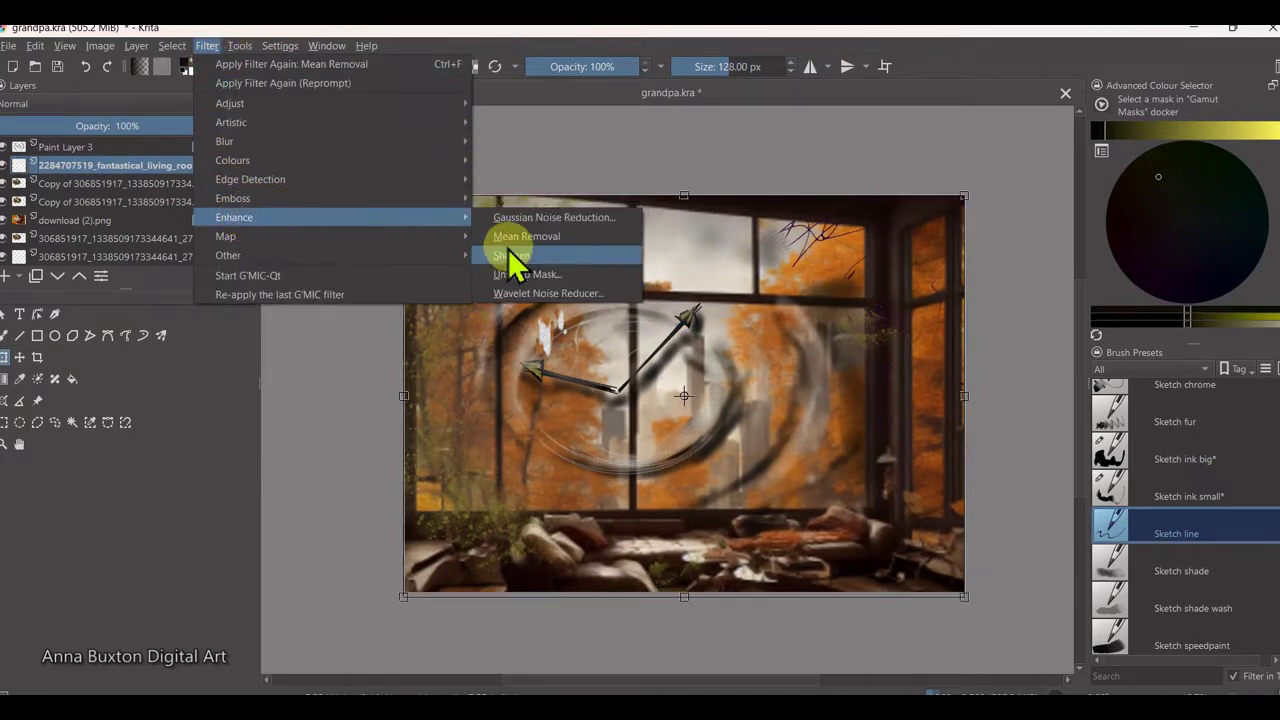
{"action": "left_click", "coordinate": [512, 249]}
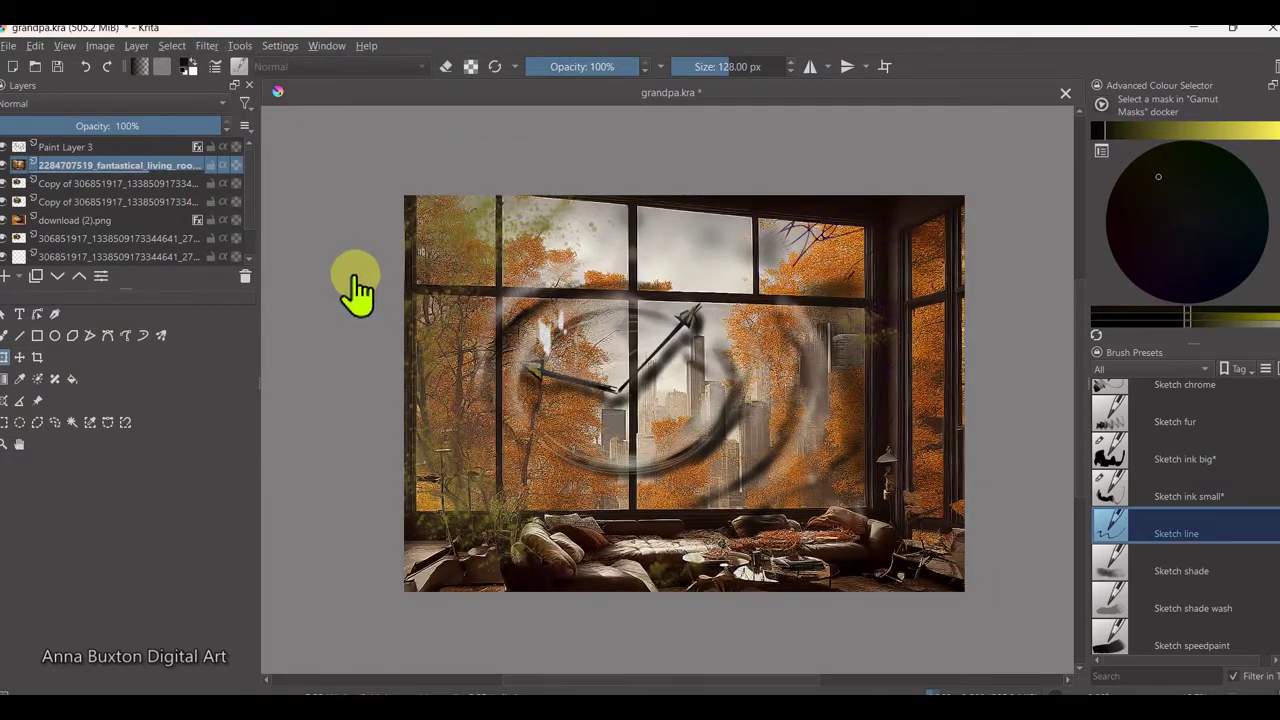
Step: Blend the living-room layer as a 49% Overlay and move it above Paint Layer 3
{"action": "left_click", "coordinate": [216, 102]}
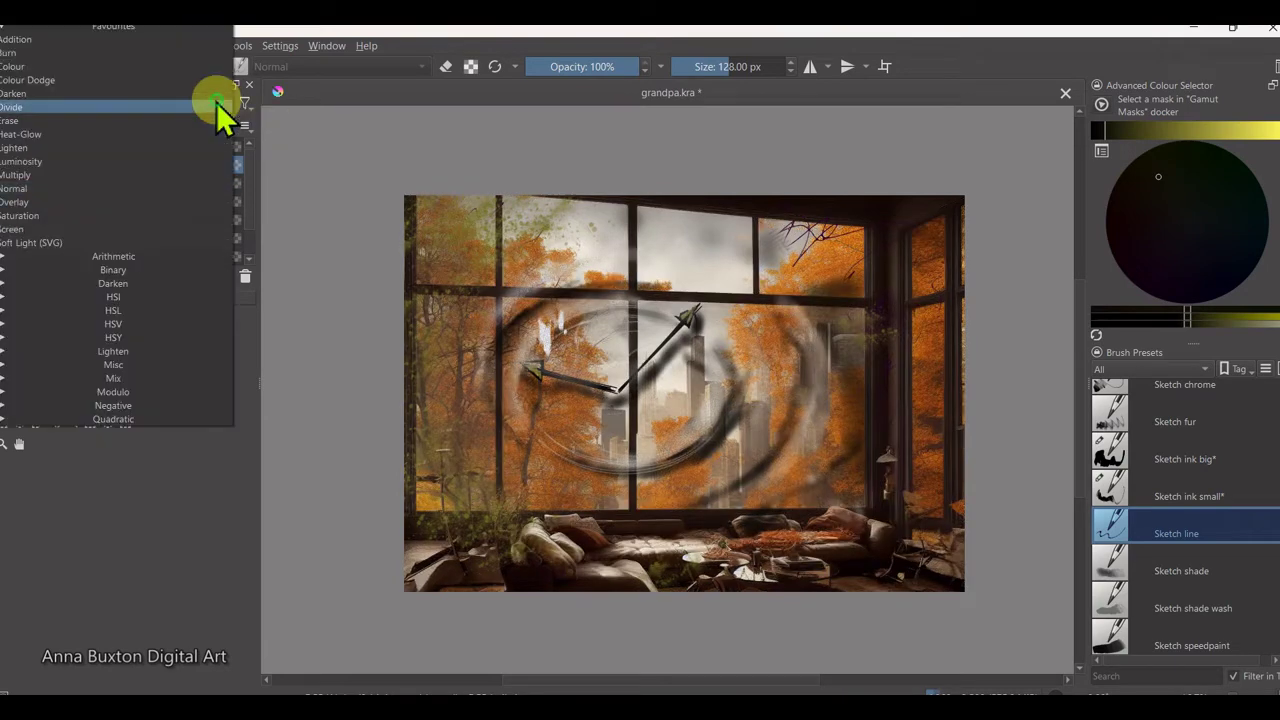
{"action": "left_click", "coordinate": [57, 204]}
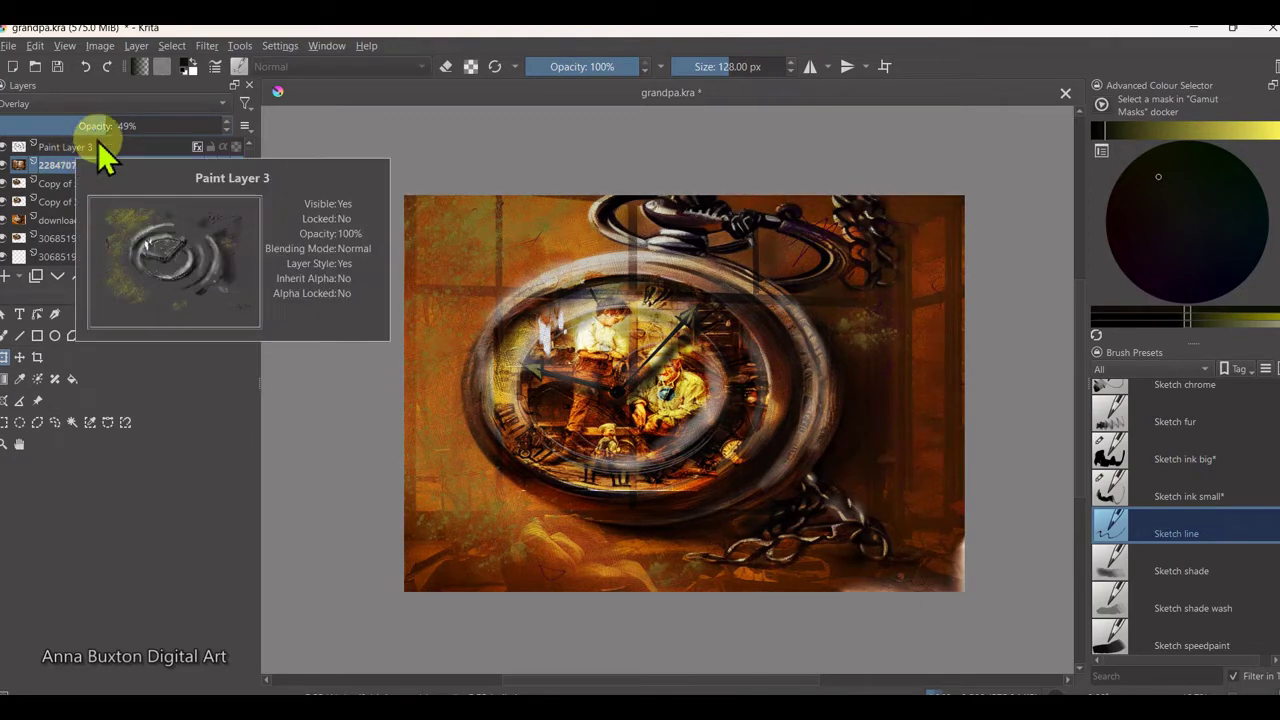
{"action": "left_click", "coordinate": [78, 279]}
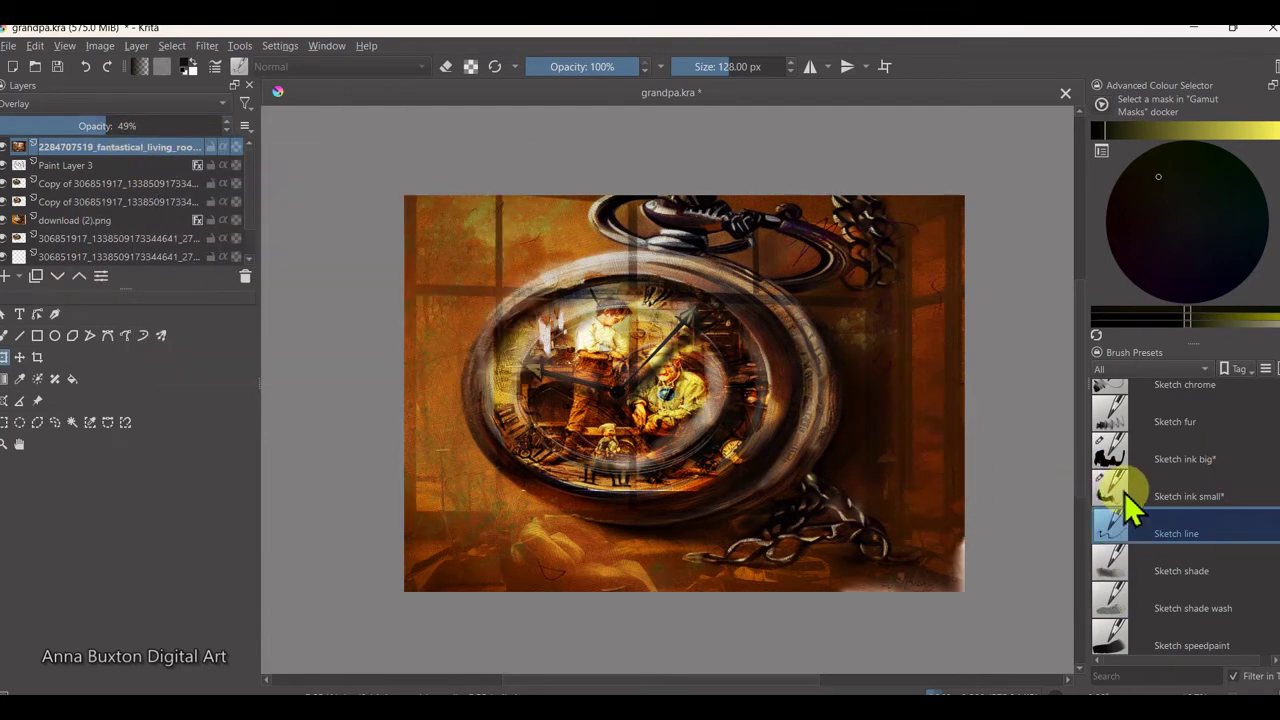
{"action": "scroll", "coordinate": [1124, 492], "scroll_direction": "down", "scroll_amount": 2}
{"action": "scroll", "coordinate": [1125, 486], "scroll_direction": "down", "scroll_amount": 2}
{"action": "scroll", "coordinate": [1109, 585], "scroll_direction": "down", "scroll_amount": 2}
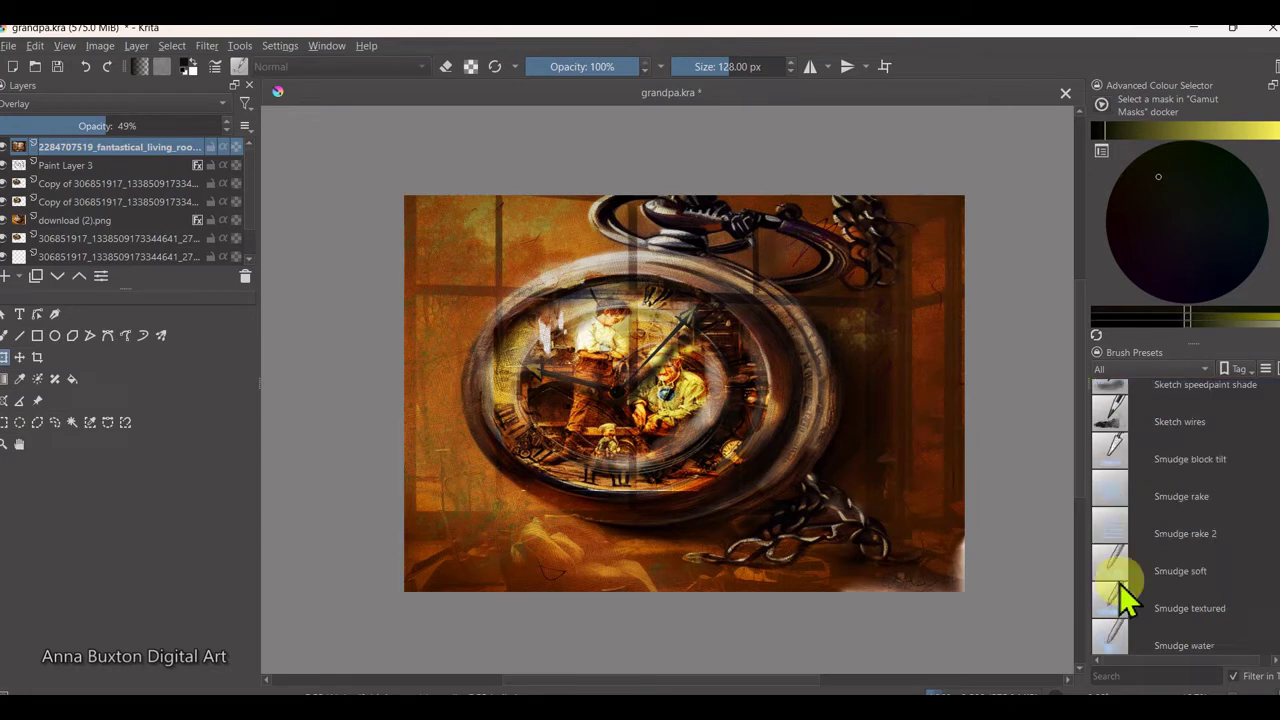
{"action": "scroll", "coordinate": [1112, 585], "scroll_direction": "down", "scroll_amount": 2}
{"action": "scroll", "coordinate": [1115, 586], "scroll_direction": "down", "scroll_amount": 2}
{"action": "scroll", "coordinate": [1120, 586], "scroll_direction": "down", "scroll_amount": 2}
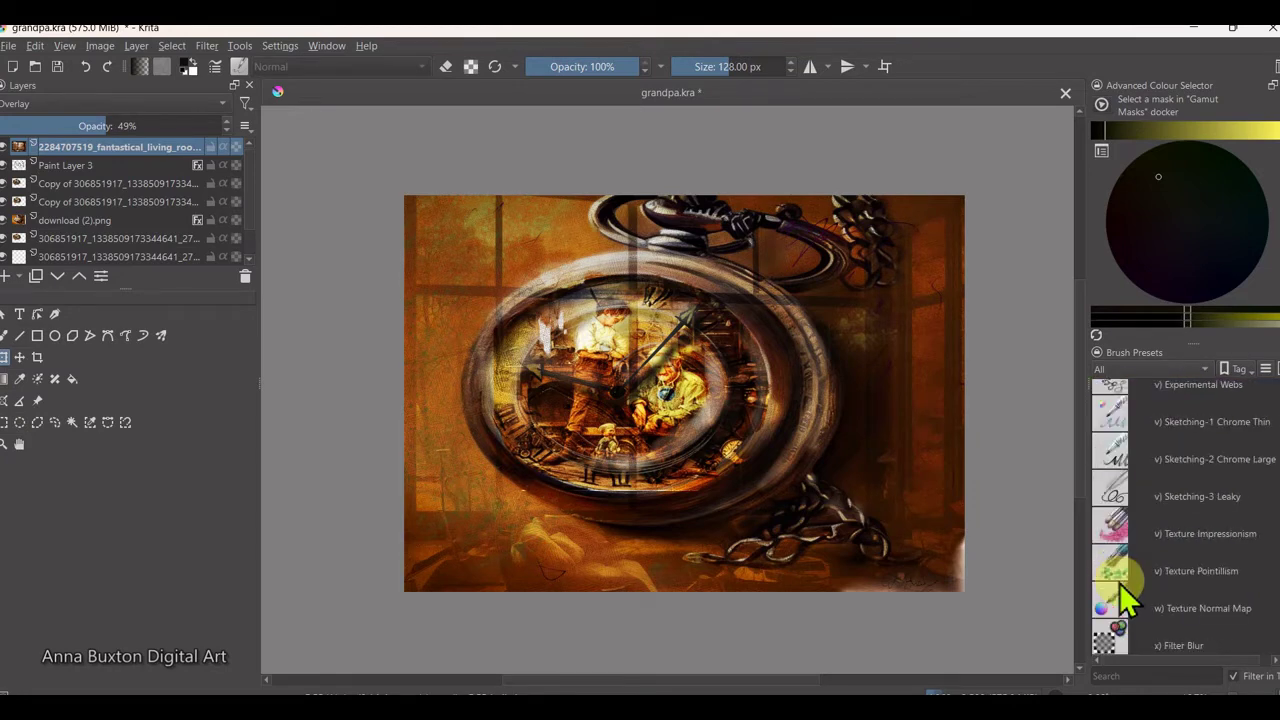
{"action": "scroll", "coordinate": [1120, 588], "scroll_direction": "up", "scroll_amount": 3}
{"action": "scroll", "coordinate": [1122, 586], "scroll_direction": "up", "scroll_amount": 3}
{"action": "scroll", "coordinate": [1123, 586], "scroll_direction": "up", "scroll_amount": 3}
{"action": "scroll", "coordinate": [1140, 490], "scroll_direction": "up", "scroll_amount": 3}
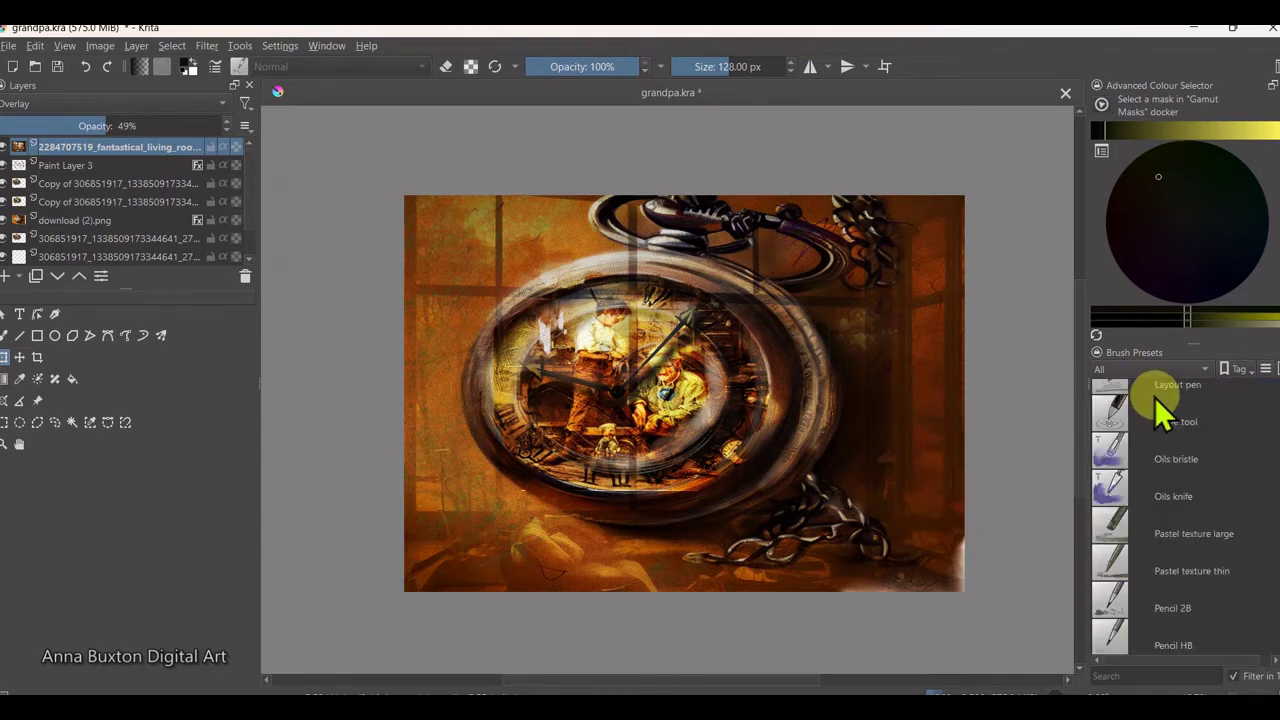
{"action": "scroll", "coordinate": [1155, 397], "scroll_direction": "up", "scroll_amount": 3}
{"action": "scroll", "coordinate": [1157, 402], "scroll_direction": "up", "scroll_amount": 3}
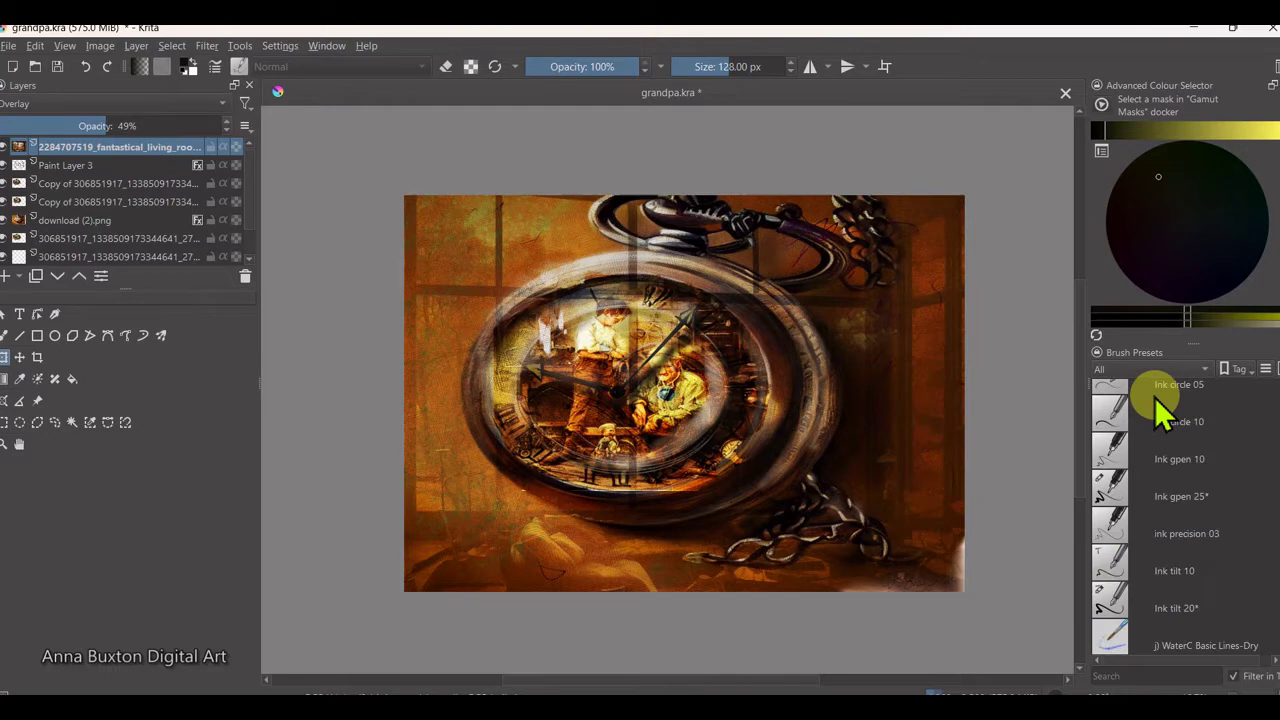
Step: Choose the Ink circle 10 preset with the freehand brush in pink
{"action": "left_click", "coordinate": [1103, 428]}
{"action": "scroll", "coordinate": [985, 484], "scroll_direction": "up", "scroll_amount": 2}
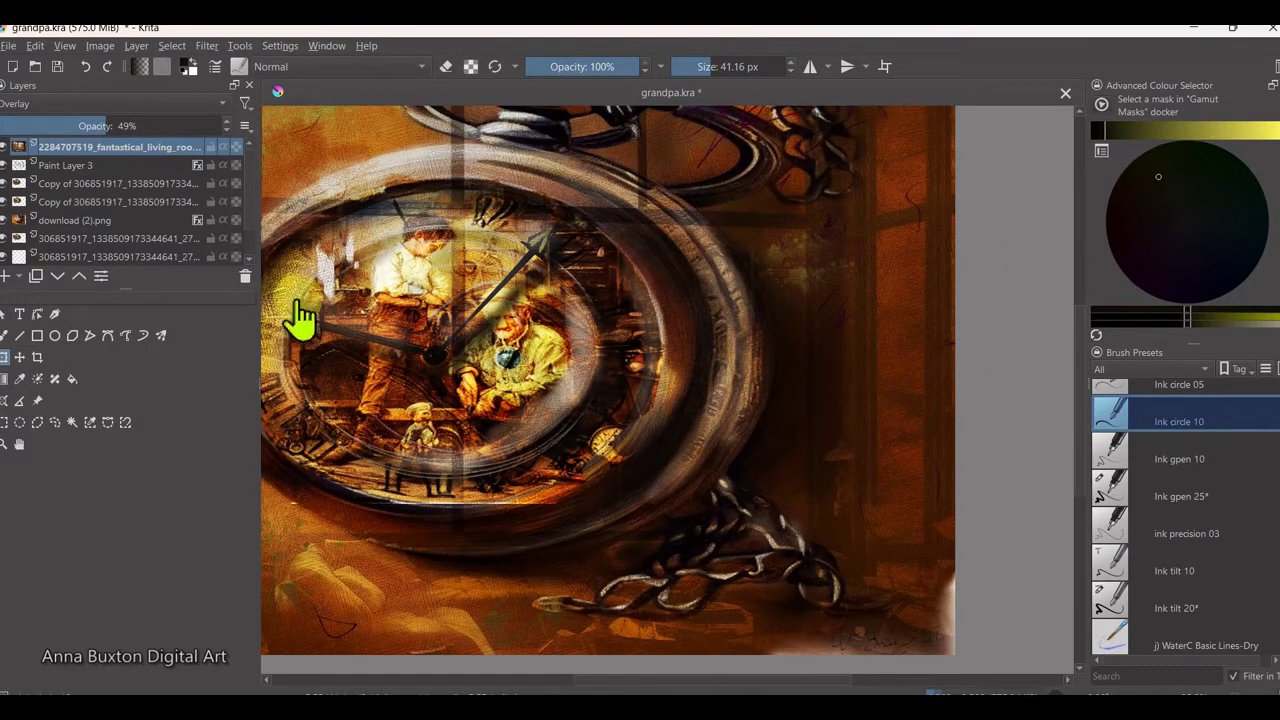
{"action": "left_click", "coordinate": [806, 632]}
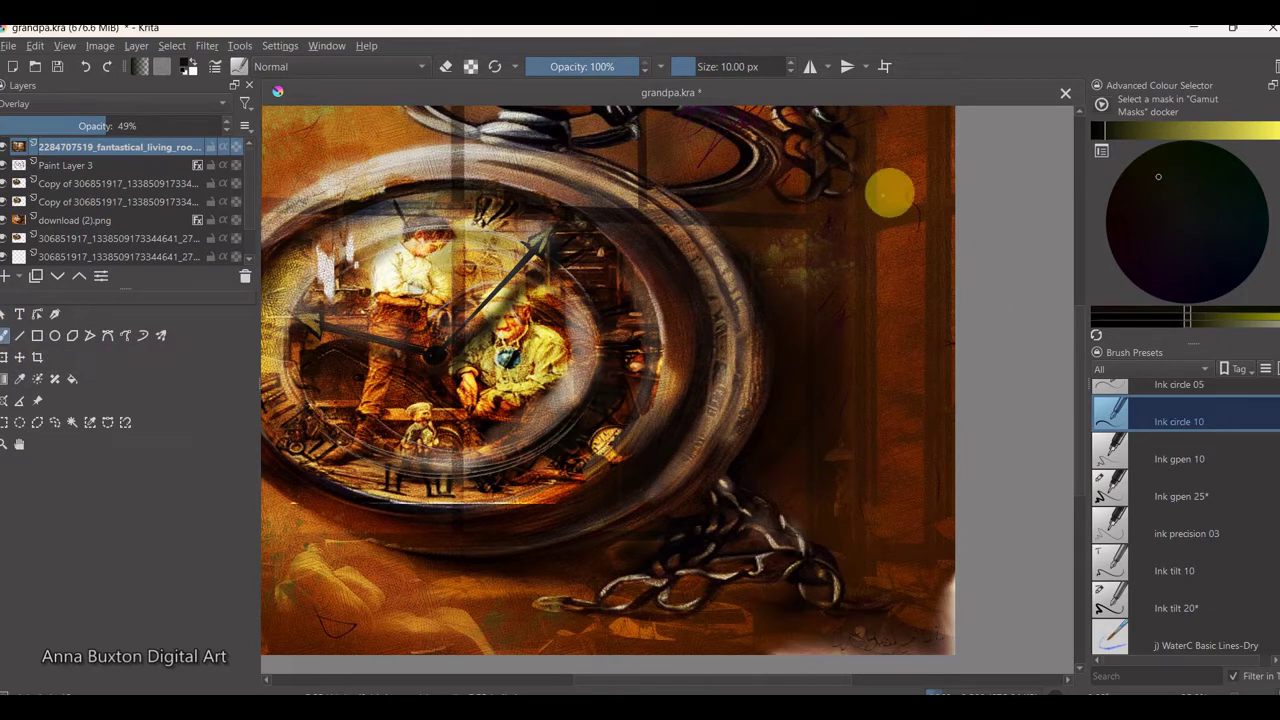
{"action": "left_click", "coordinate": [1157, 251]}
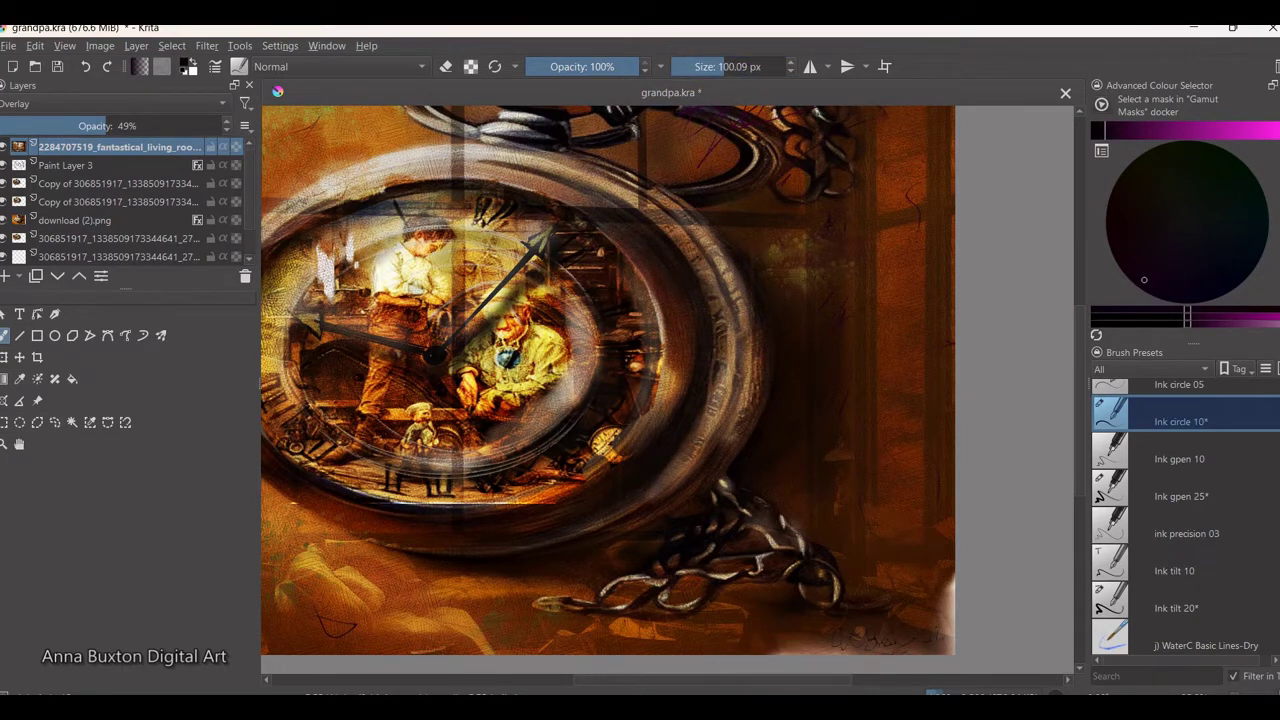
Step: Switch the brush to the c) Pencil-2 preset from Brush Presets
{"action": "scroll", "coordinate": [1184, 496], "scroll_direction": "up", "scroll_amount": 3}
{"action": "scroll", "coordinate": [1184, 496], "scroll_direction": "up", "scroll_amount": 3}
{"action": "scroll", "coordinate": [1185, 498], "scroll_direction": "up", "scroll_amount": 3}
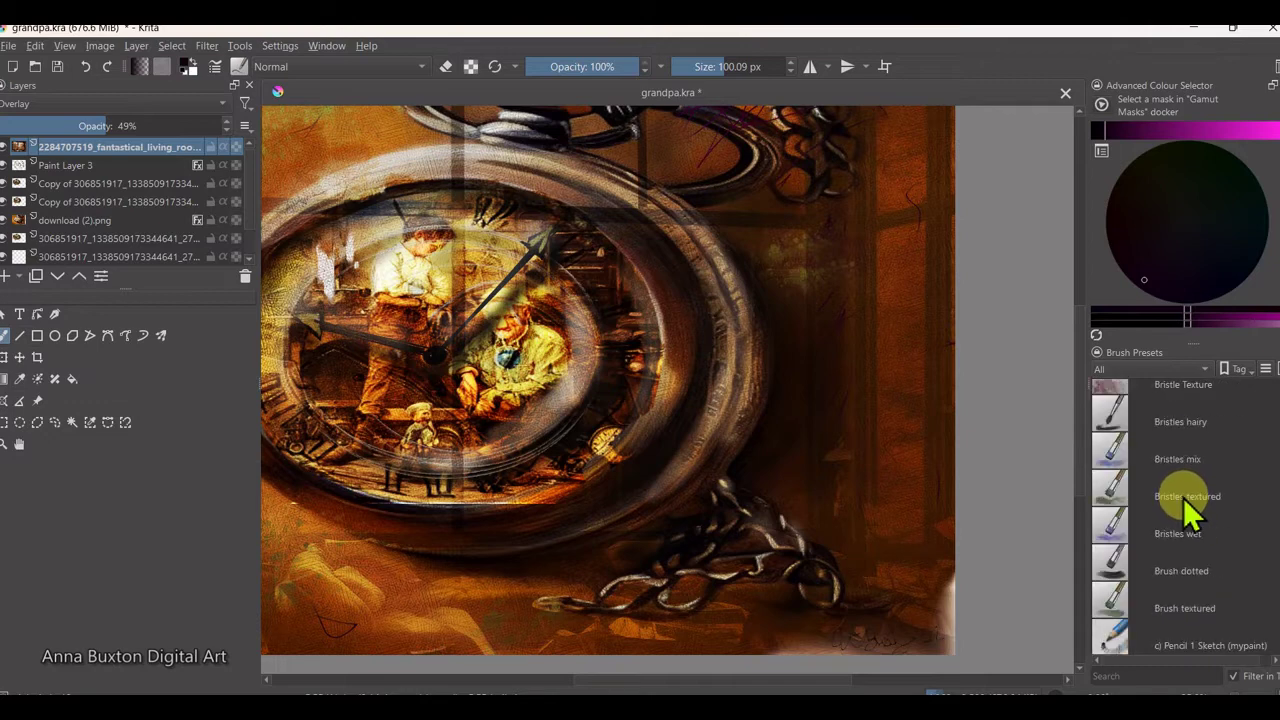
{"action": "scroll", "coordinate": [1188, 510], "scroll_direction": "down", "scroll_amount": 3}
{"action": "left_click", "coordinate": [1112, 452]}
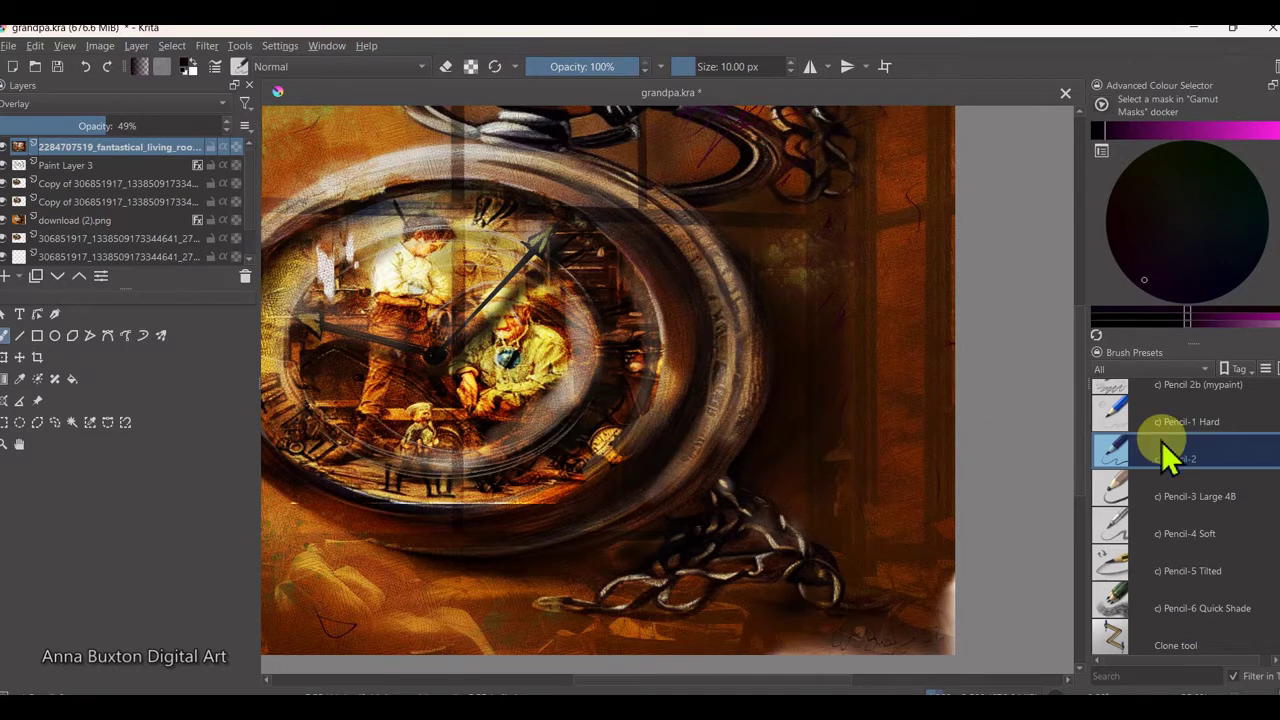
{"action": "scroll", "coordinate": [1158, 442], "scroll_direction": "up", "scroll_amount": 5}
{"action": "scroll", "coordinate": [1158, 440], "scroll_direction": "up", "scroll_amount": 5}
{"action": "scroll", "coordinate": [1159, 438], "scroll_direction": "up", "scroll_amount": 5}
{"action": "scroll", "coordinate": [1159, 438], "scroll_direction": "up", "scroll_amount": 5}
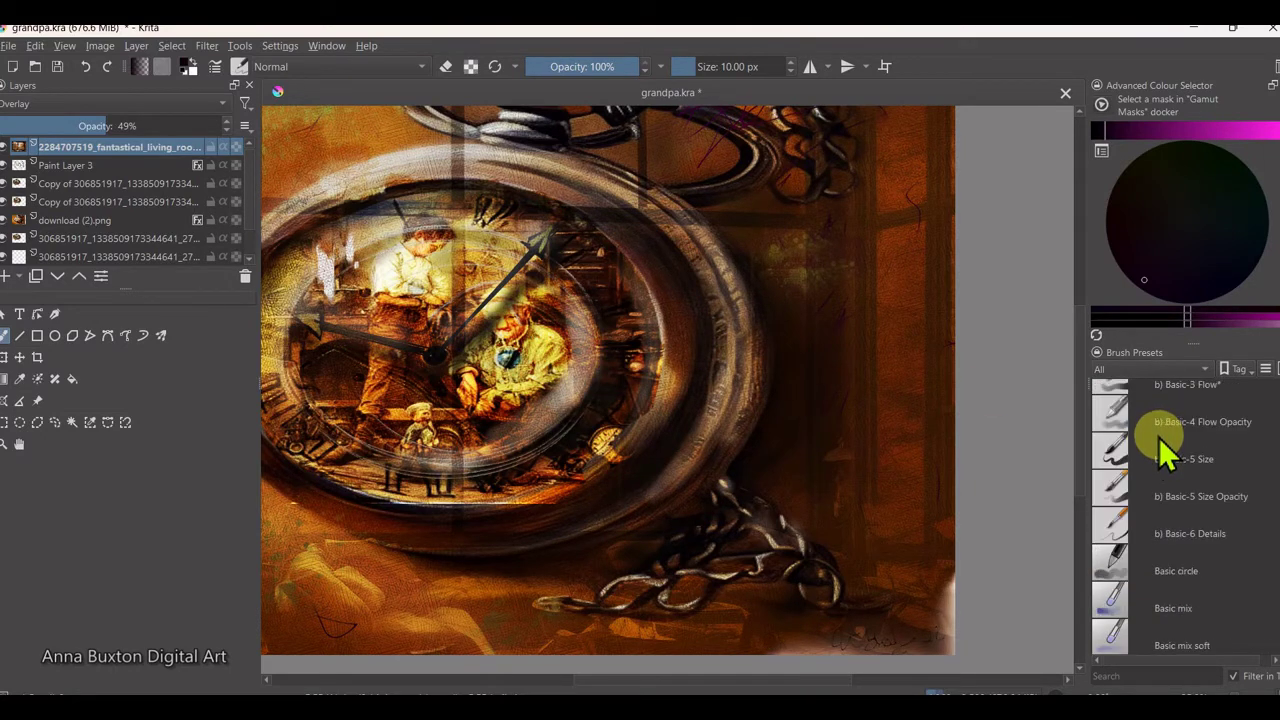